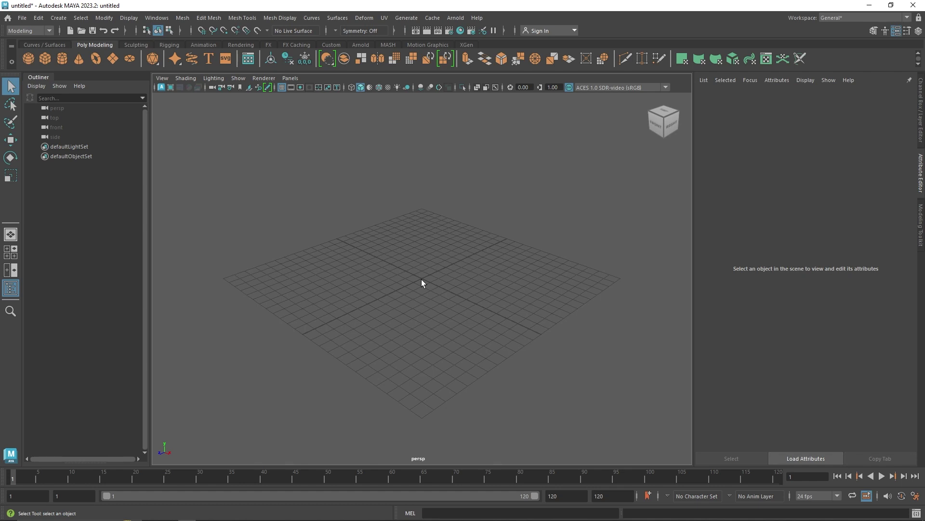
- Create a polygon cube and build a MASH network from it
{"action": "left_click", "coordinate": [45, 59]}
{"action": "left_click_drag", "start_coordinate": [428, 242], "coordinate": [433, 261], "text": "alt"}
{"action": "left_click", "coordinate": [388, 44]}
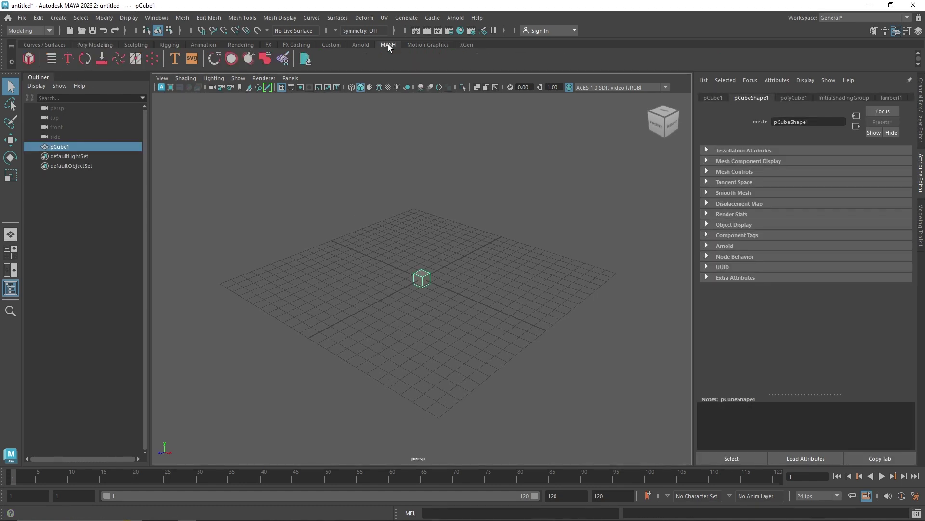
{"action": "left_click", "coordinate": [32, 59]}
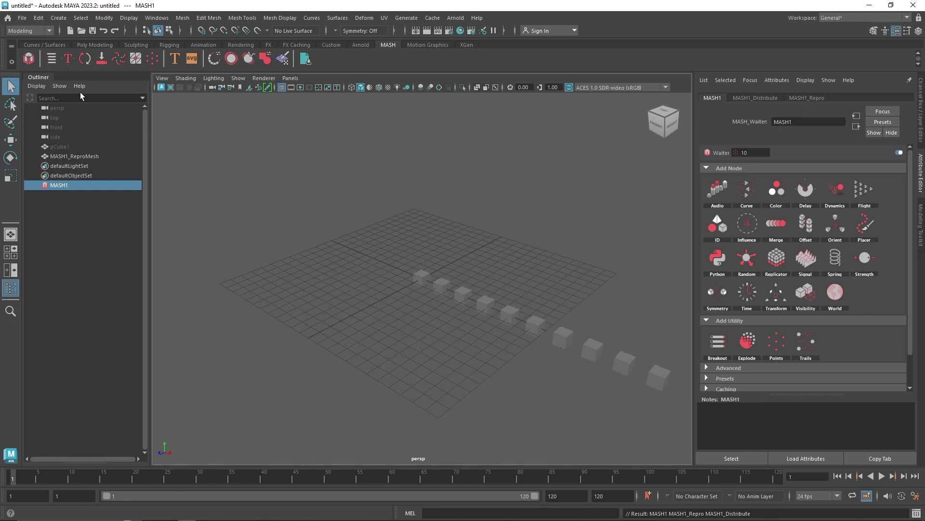
- Set the MASH distribution to Radial on the ZX axis, with a radius of 3.431 and a Z offset of 4.706
{"action": "left_click", "coordinate": [750, 99]}
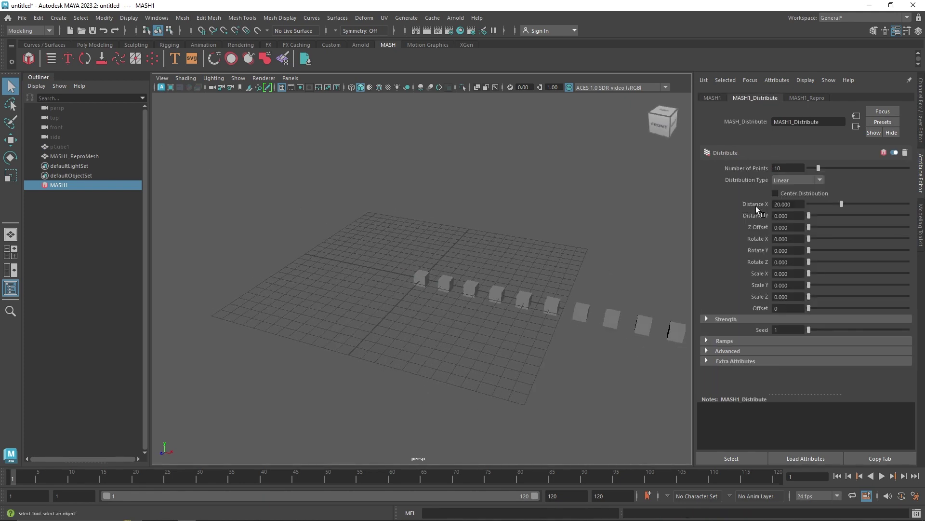
{"action": "left_click", "coordinate": [802, 180]}
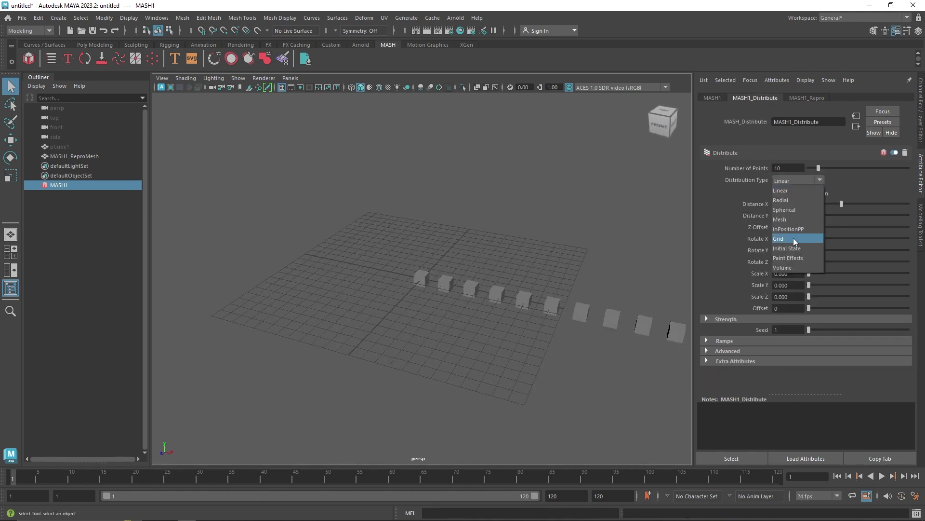
{"action": "left_click", "coordinate": [794, 202]}
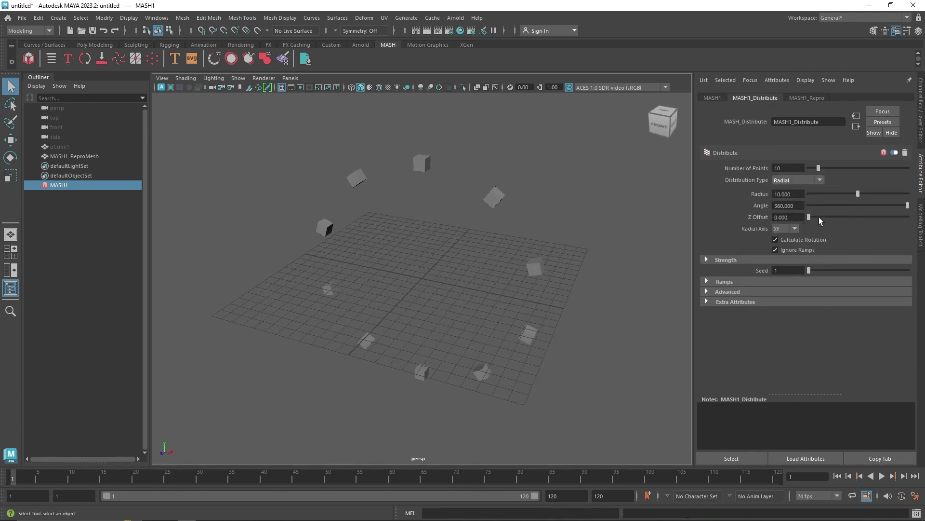
{"action": "left_click", "coordinate": [788, 233]}
{"action": "left_click", "coordinate": [789, 259]}
{"action": "left_click_drag", "start_coordinate": [857, 194], "coordinate": [818, 217]}
{"action": "scroll", "coordinate": [544, 269], "scroll_direction": "up", "scroll_amount": 5}
{"action": "left_click_drag", "start_coordinate": [523, 274], "coordinate": [499, 279], "text": "alt"}
{"action": "middle_click_drag", "start_coordinate": [500, 280], "coordinate": [507, 300], "text": "alt"}
{"action": "mouse_move", "coordinate": [506, 300]}
{"action": "left_mouse_down", "text": "alt"}
{"action": "mouse_move", "coordinate": [450, 290]}
{"action": "mouse_move", "coordinate": [520, 289]}
{"action": "mouse_move", "coordinate": [494, 291]}
{"action": "left_mouse_up", "text": "alt"}
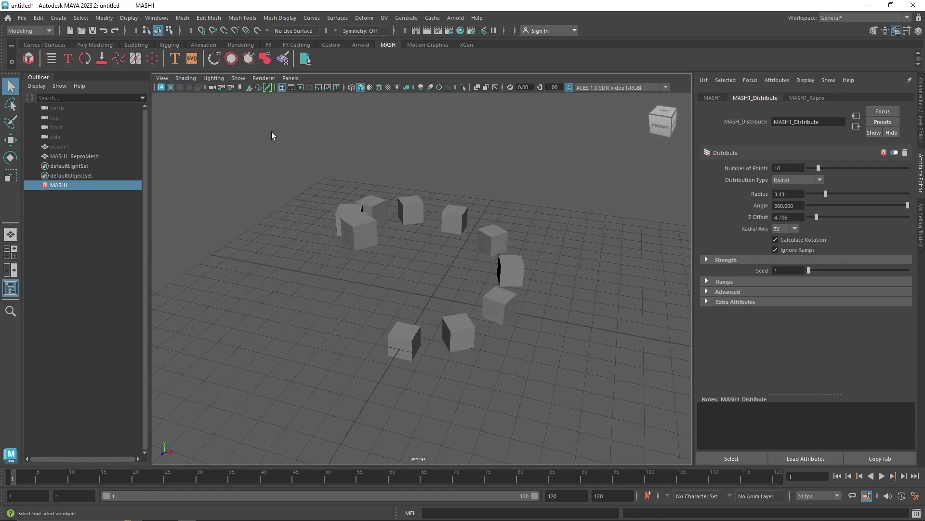
- Hide the viewport grid and darken the colour of the lambert1 material on the MASH cubes
{"action": "left_click", "coordinate": [282, 88]}
{"action": "mouse_move", "coordinate": [458, 256]}
{"action": "left_mouse_down", "text": "alt"}
{"action": "mouse_move", "coordinate": [378, 243]}
{"action": "mouse_move", "coordinate": [451, 257]}
{"action": "left_mouse_up", "text": "alt"}
{"action": "left_click", "coordinate": [505, 244]}
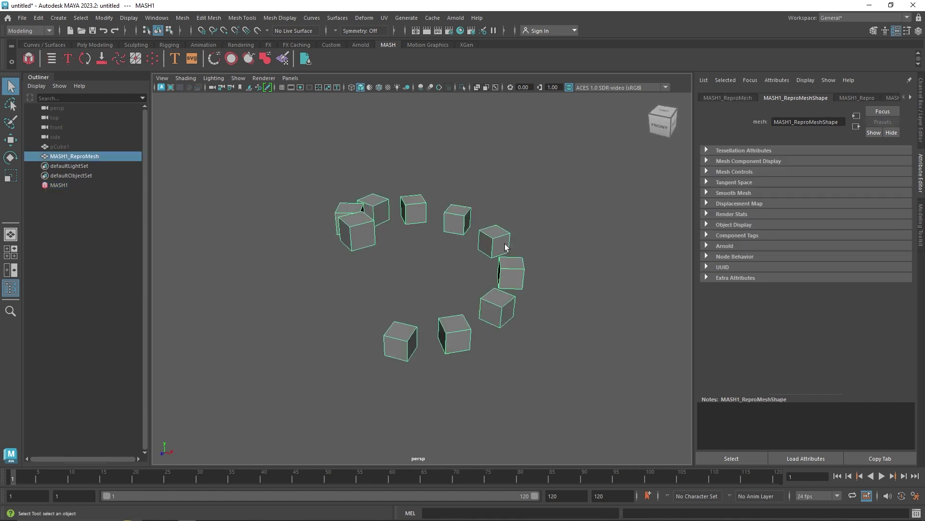
{"action": "right_click_drag", "start_coordinate": [465, 222], "coordinate": [470, 458]}
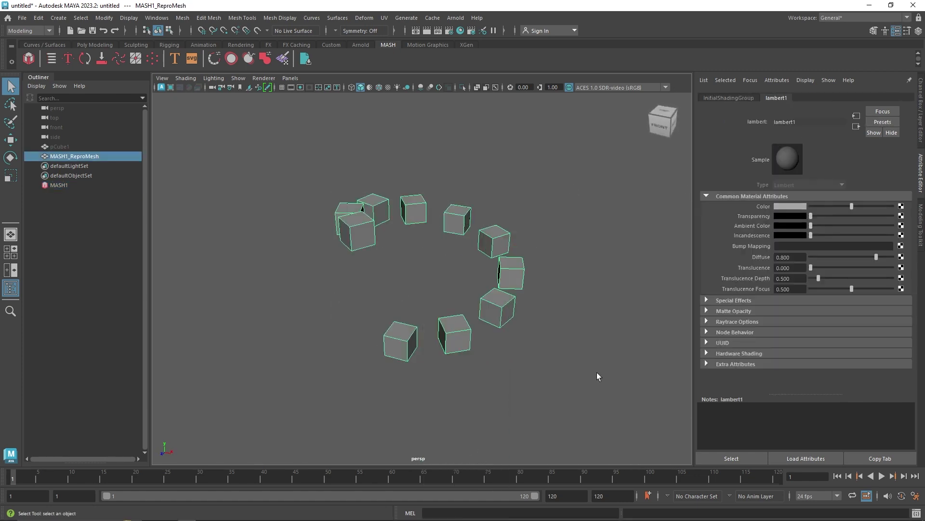
{"action": "left_click_drag", "start_coordinate": [818, 210], "coordinate": [826, 207]}
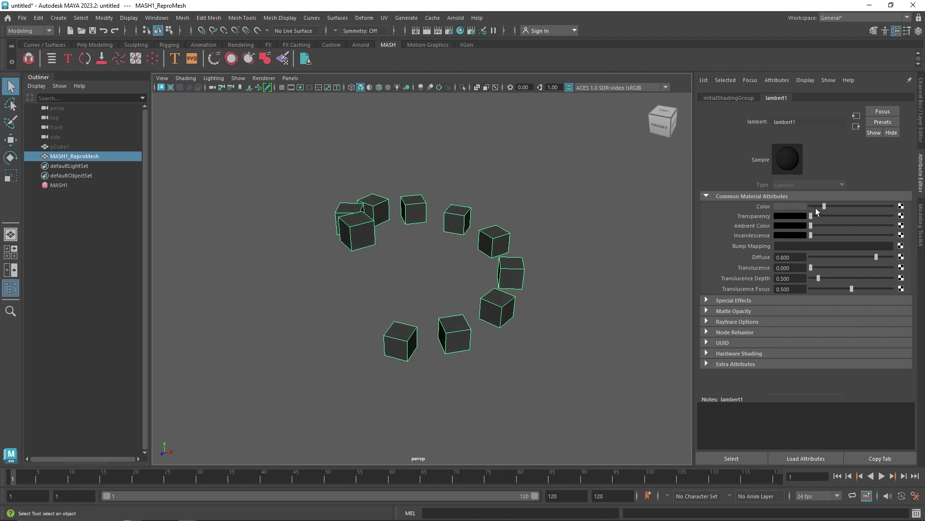
- Reselect the MASH1 network and view its available nodes and the radial cube arrangement
{"action": "left_click", "coordinate": [98, 199]}
{"action": "left_click", "coordinate": [94, 186]}
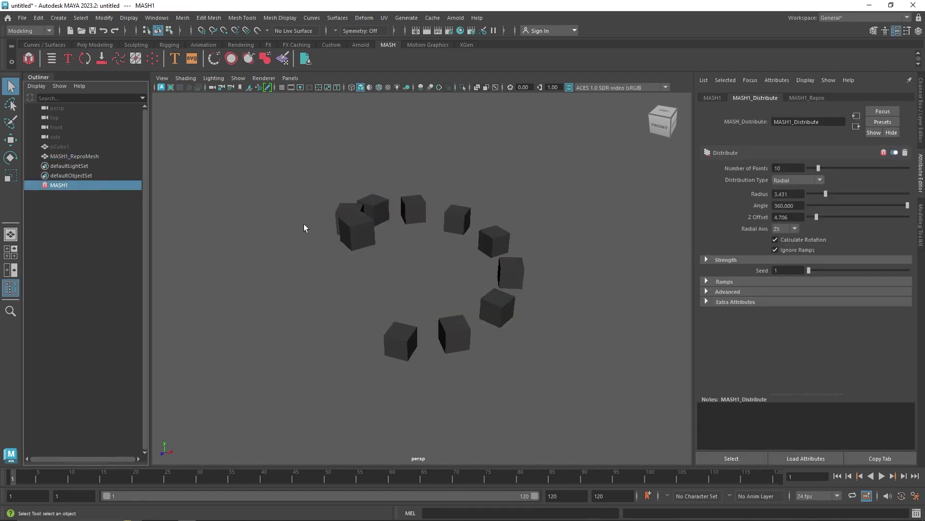
{"action": "left_click_drag", "start_coordinate": [491, 250], "coordinate": [434, 253], "text": "alt"}
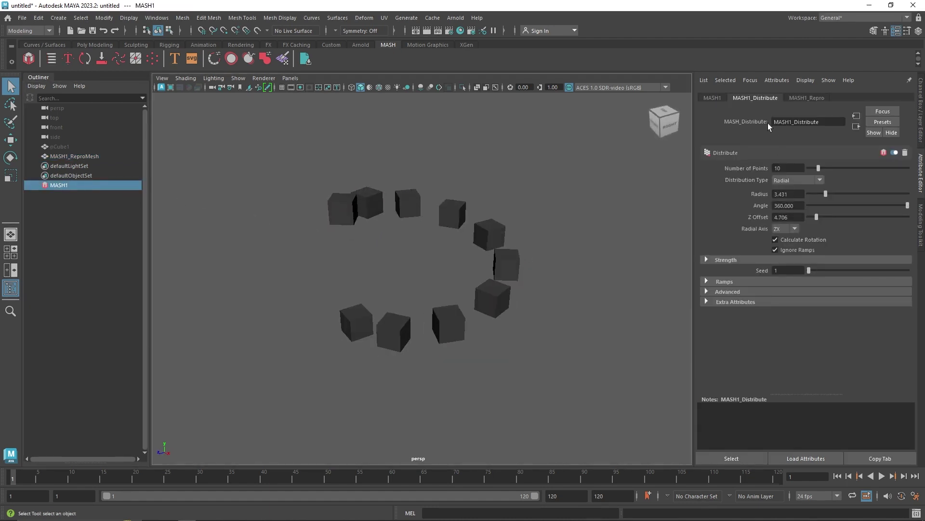
{"action": "left_click", "coordinate": [713, 98]}
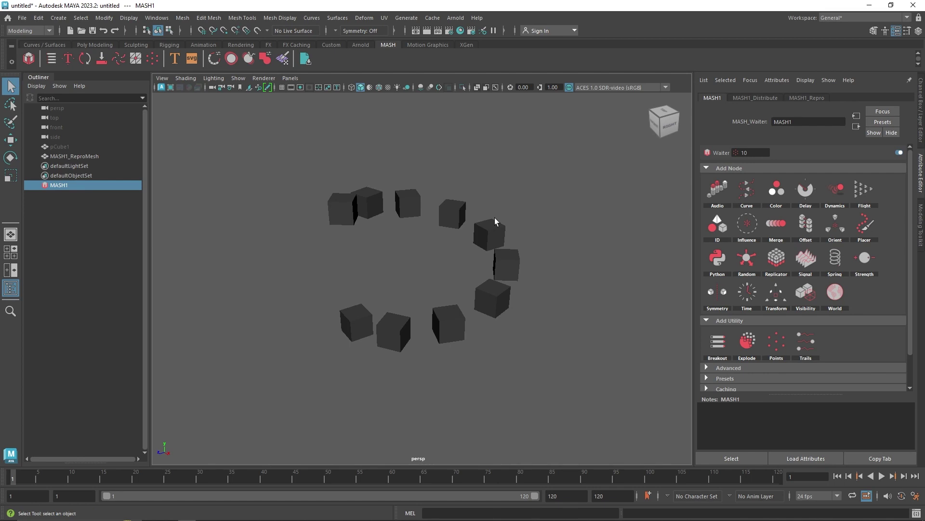
{"action": "left_click_drag", "start_coordinate": [495, 218], "coordinate": [457, 225], "text": "alt"}
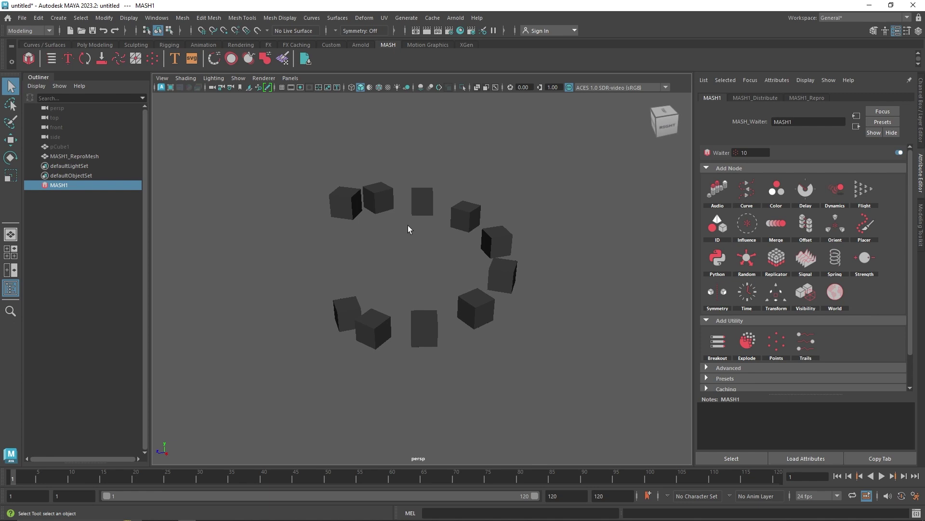
{"action": "left_click_drag", "start_coordinate": [392, 256], "coordinate": [438, 252], "text": "alt"}
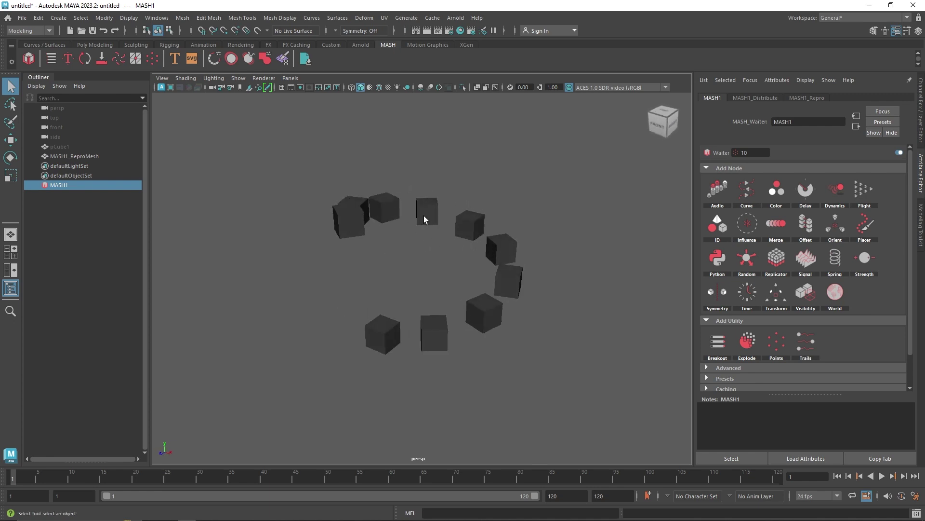
- Clear the scene by deleting the original cube and its MASH network
{"action": "left_click", "coordinate": [70, 146]}
{"action": "left_click_drag", "start_coordinate": [435, 305], "coordinate": [441, 299], "text": "alt"}
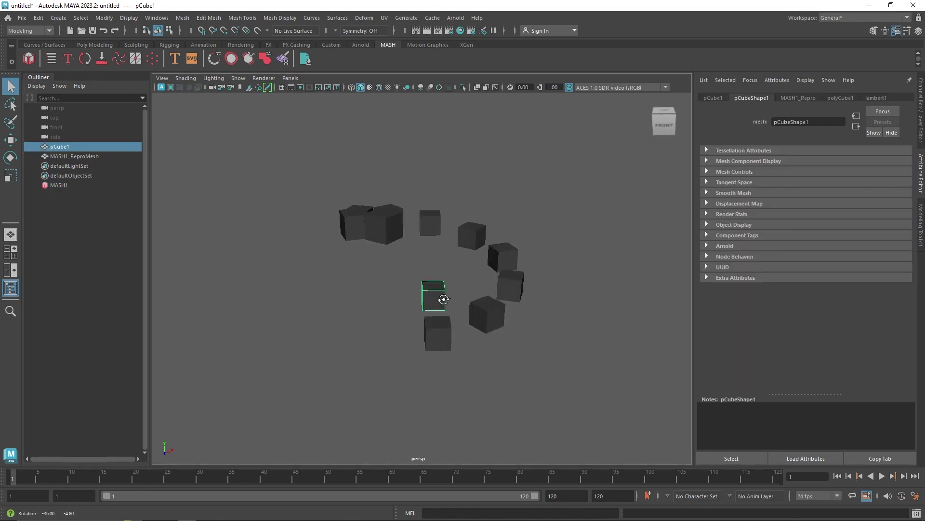
{"action": "key", "text": "w"}
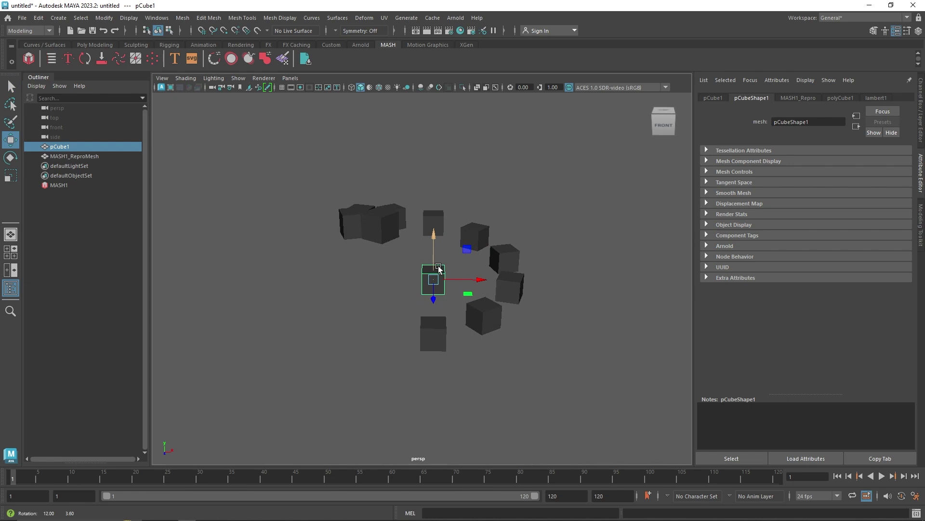
{"action": "left_click_drag", "start_coordinate": [440, 268], "coordinate": [420, 268], "text": "alt"}
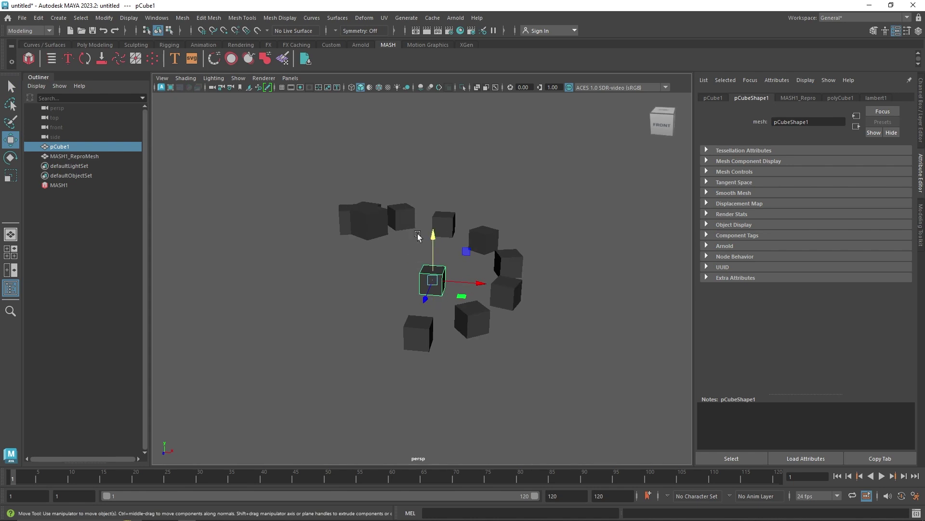
{"action": "key", "text": "Delete"}
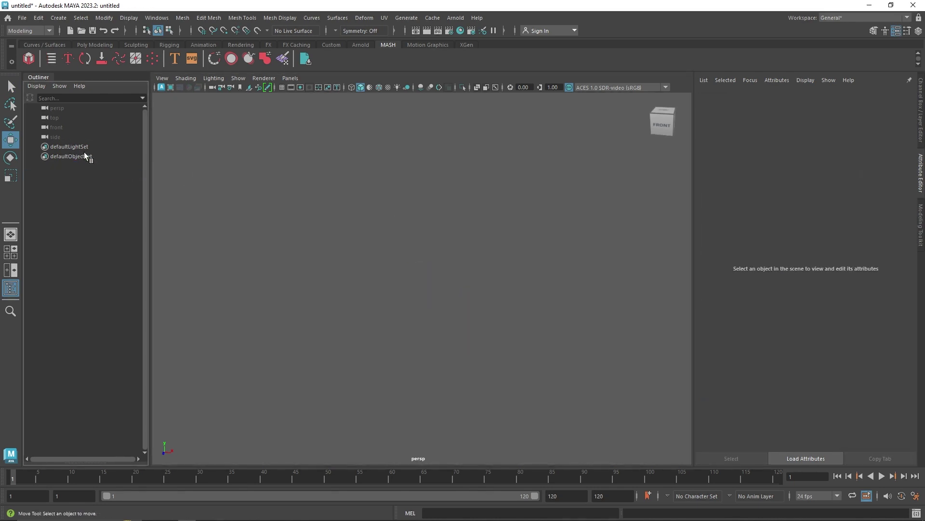
- Create a polygon cube, sphere, cylinder, cone, torus, plane and disc at the origin
{"action": "left_click", "coordinate": [95, 44]}
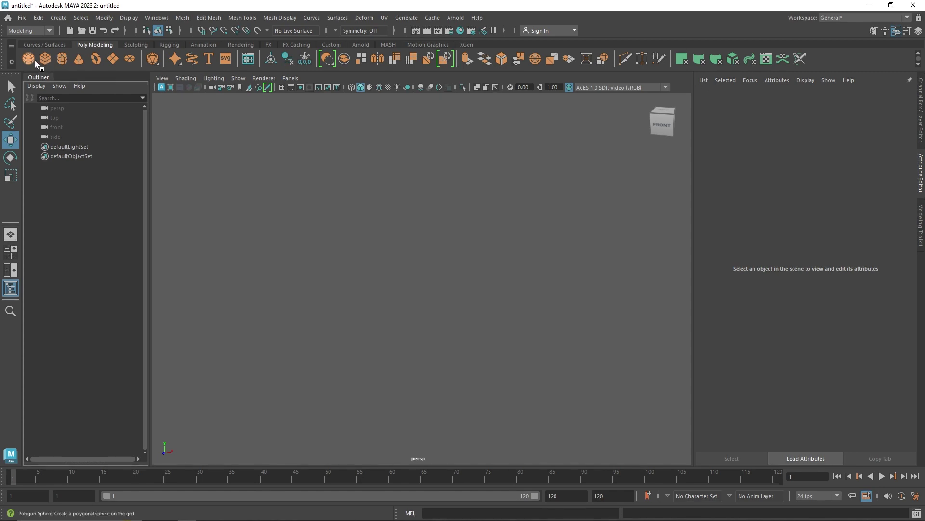
{"action": "left_click", "coordinate": [44, 58]}
{"action": "left_click", "coordinate": [28, 58]}
{"action": "left_click", "coordinate": [62, 59]}
{"action": "left_click", "coordinate": [79, 58]}
{"action": "left_click", "coordinate": [96, 58]}
{"action": "left_click", "coordinate": [112, 59]}
{"action": "left_click", "coordinate": [129, 58]}
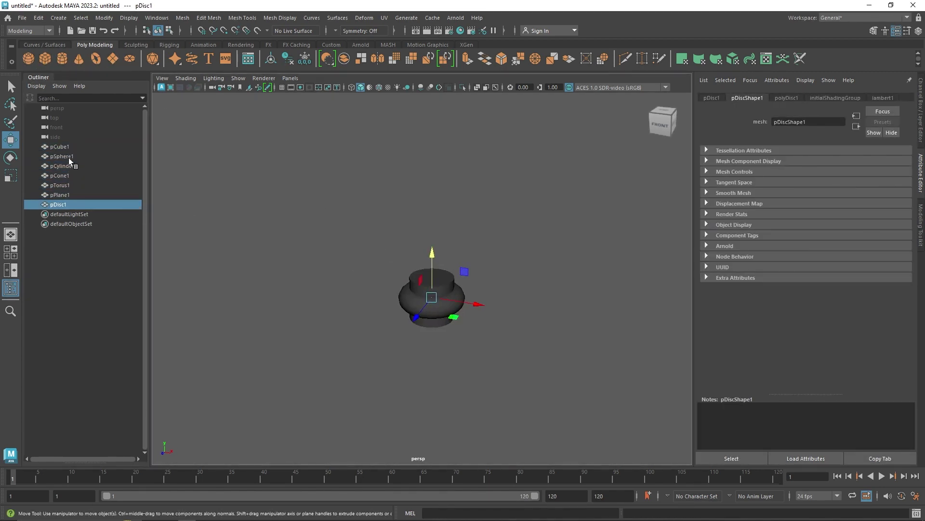
- Select all seven overlapping primitives in the viewport and create a MASH network from them
{"action": "left_click_drag", "start_coordinate": [349, 239], "coordinate": [586, 419]}
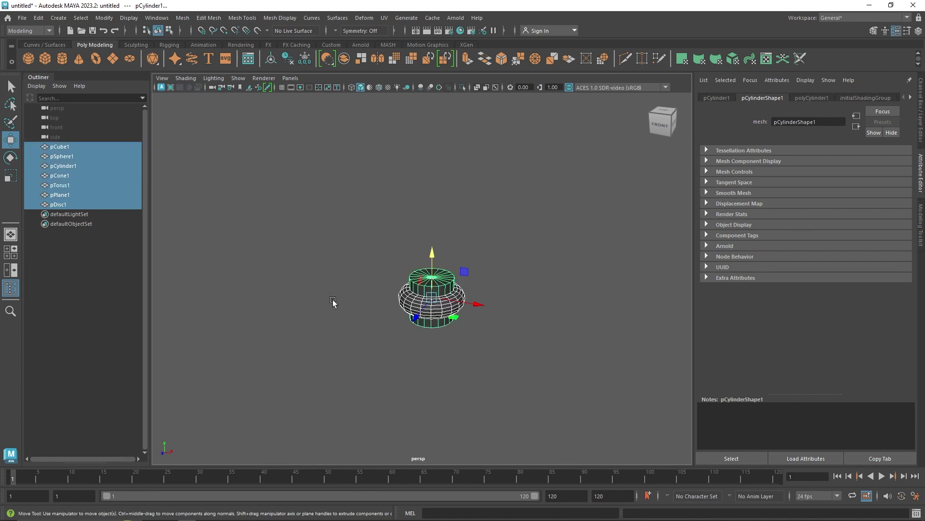
{"action": "left_click", "coordinate": [389, 45]}
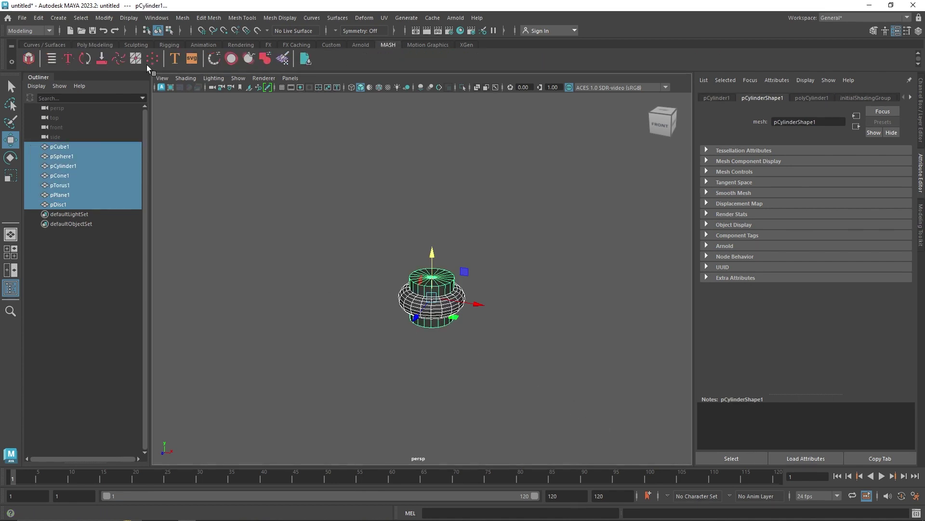
{"action": "left_click", "coordinate": [30, 59]}
{"action": "middle_click_drag", "start_coordinate": [510, 295], "coordinate": [417, 304], "text": "alt"}
{"action": "scroll", "coordinate": [434, 304], "scroll_direction": "down", "scroll_amount": 3}
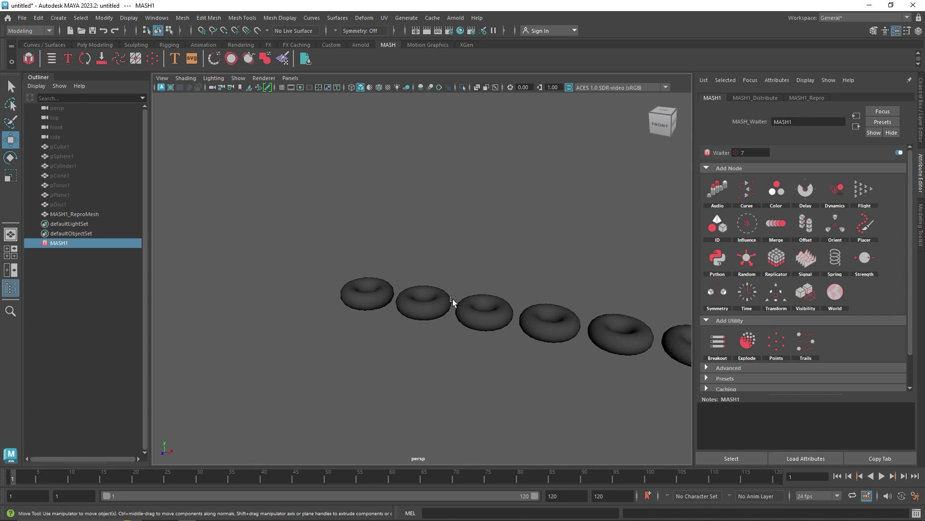
{"action": "middle_click_drag", "start_coordinate": [488, 306], "coordinate": [476, 320], "text": "alt"}
- Try a Grid distribution with Grid Y at 5 and larger X and Y distances, followed by a Radial distribution
{"action": "left_click", "coordinate": [755, 97]}
{"action": "left_click", "coordinate": [798, 181]}
{"action": "left_click", "coordinate": [795, 239]}
{"action": "mouse_move", "coordinate": [810, 249]}
{"action": "left_mouse_down"}
{"action": "mouse_move", "coordinate": [823, 250]}
{"action": "mouse_move", "coordinate": [823, 238]}
{"action": "mouse_move", "coordinate": [827, 259]}
{"action": "mouse_move", "coordinate": [826, 251]}
{"action": "left_mouse_up"}
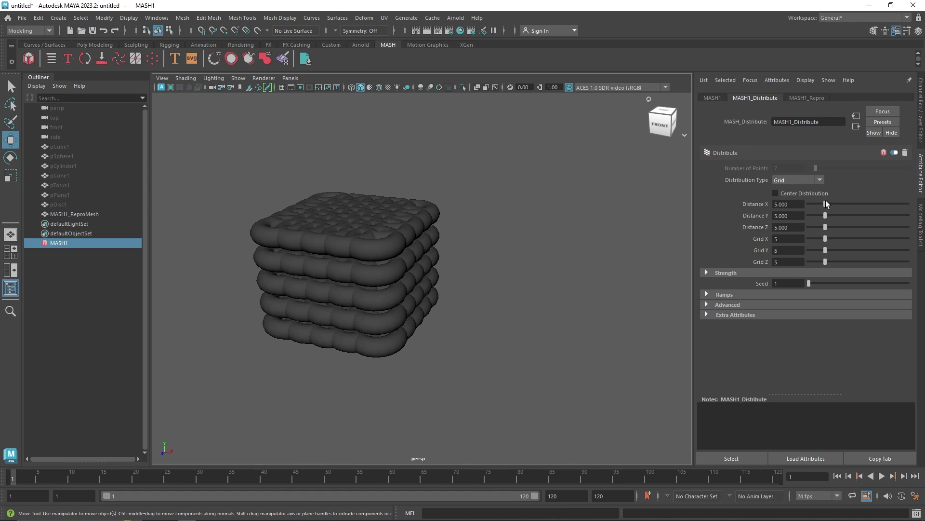
{"action": "left_click_drag", "start_coordinate": [826, 203], "coordinate": [854, 216]}
{"action": "left_click_drag", "start_coordinate": [603, 243], "coordinate": [533, 251], "text": "alt"}
{"action": "scroll", "coordinate": [454, 245], "scroll_direction": "down", "scroll_amount": 3}
{"action": "left_click", "coordinate": [793, 180]}
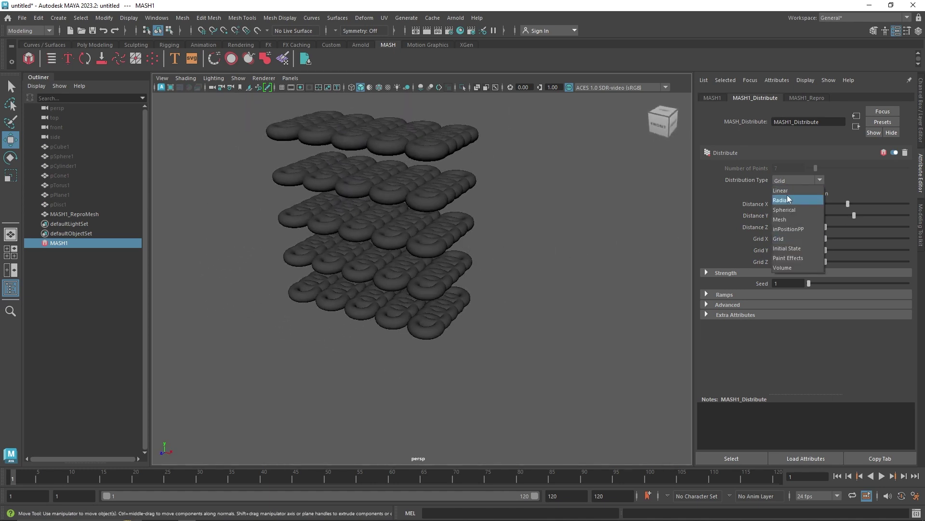
{"action": "left_click", "coordinate": [788, 195]}
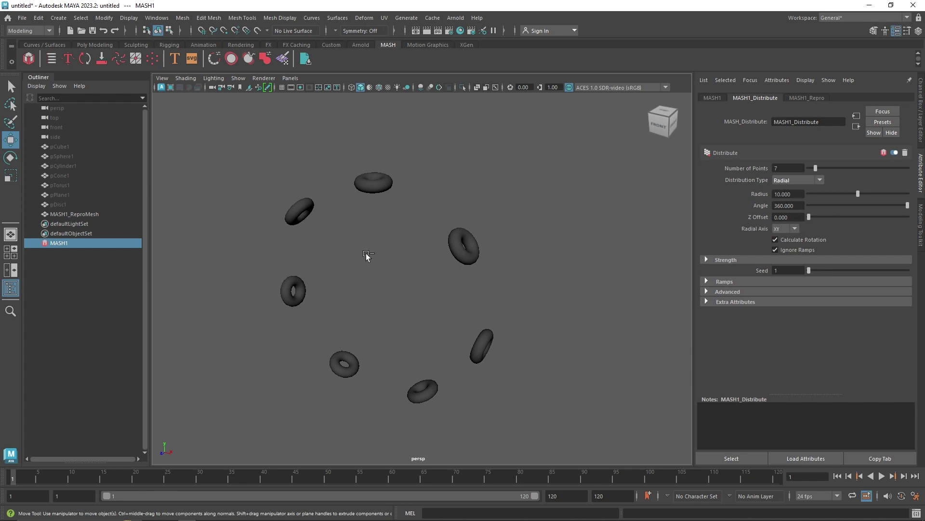
- Undo the distribution changes and the creation of the MASH network to return to the seven separate primitives
{"action": "key", "text": "ctrl+z"}
{"action": "key", "text": "ctrl+z"}
{"action": "key", "text": "ctrl+z"}
{"action": "key", "text": "ctrl+z"}
{"action": "key", "text": "ctrl+z"}
{"action": "key", "text": "ctrl+z"}
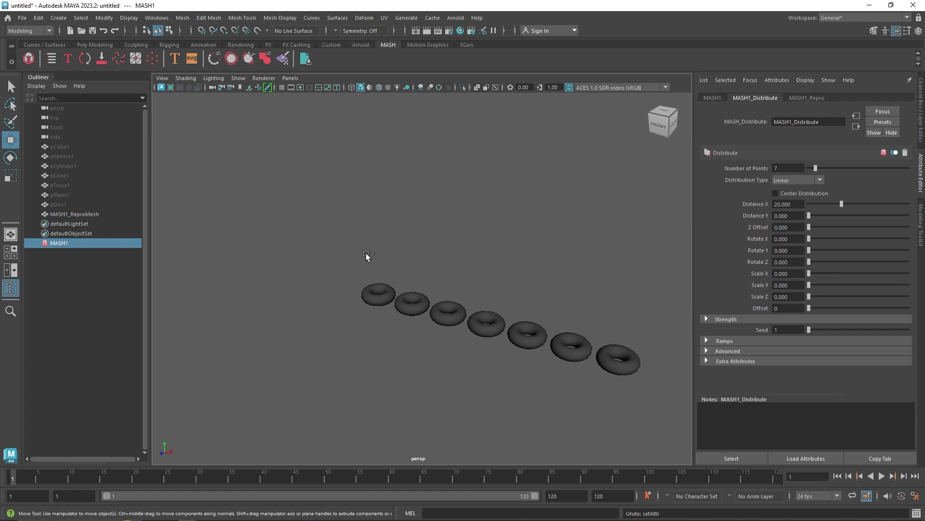
{"action": "key", "text": "ctrl+z"}
{"action": "key", "text": "ctrl+z"}
- Try a MASH network built from the primitives selected in order from pCube1 to pDisc1, and undo it
{"action": "left_click", "coordinate": [64, 146]}
{"action": "left_click", "coordinate": [66, 202], "text": "shift"}
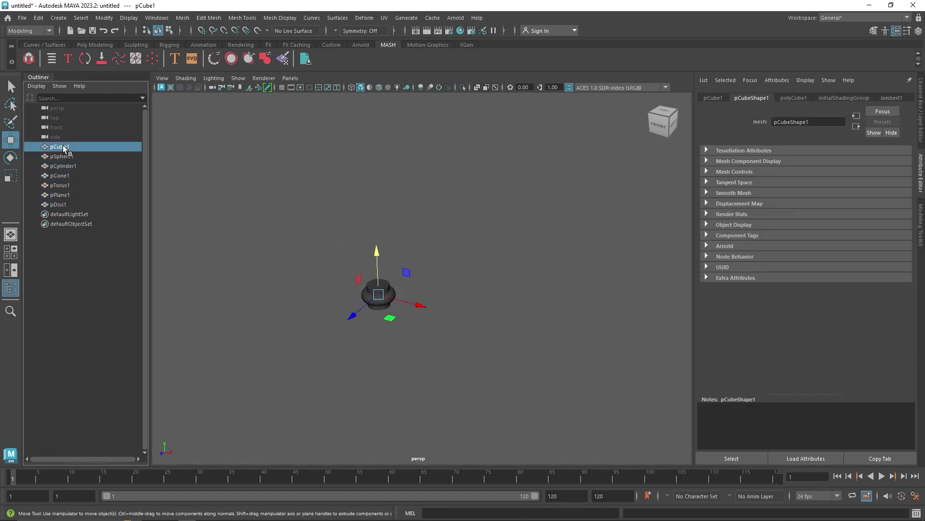
{"action": "left_click", "coordinate": [34, 57]}
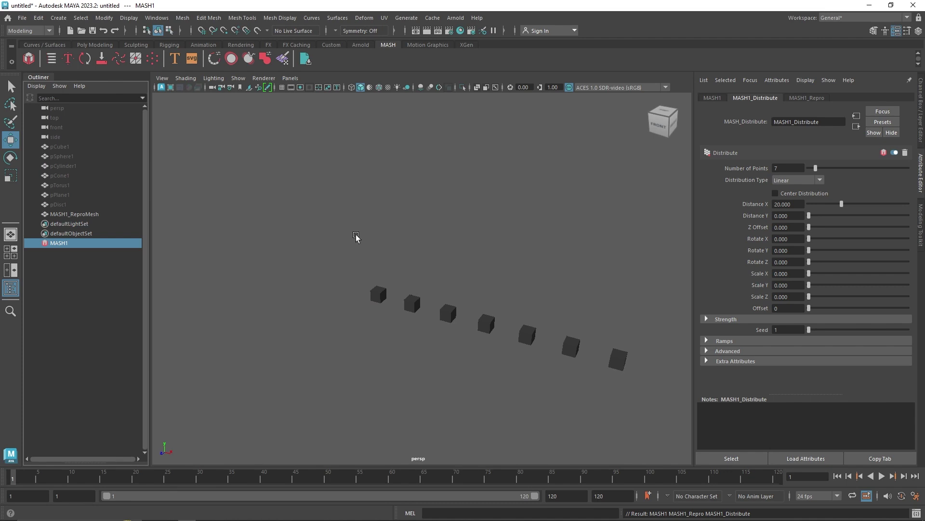
{"action": "key", "text": "ctrl+z"}
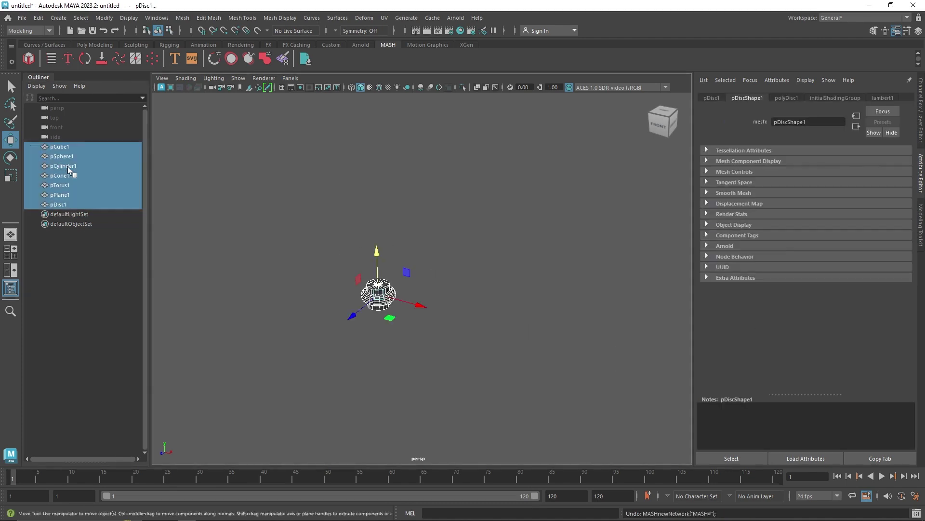
- Select the primitives from pCube1 through pDisc1, starting with the cube, and create a MASH network from them
{"action": "left_click", "coordinate": [59, 146]}
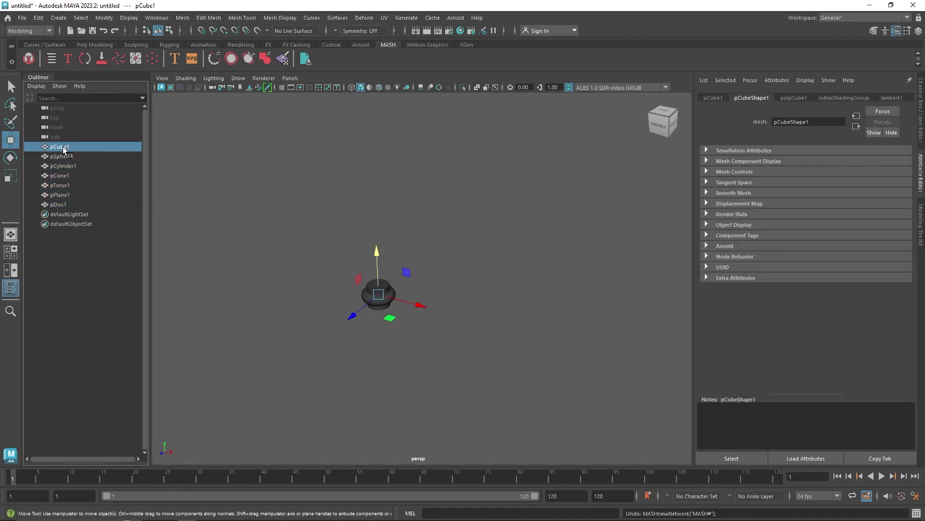
{"action": "left_click", "coordinate": [82, 205]}
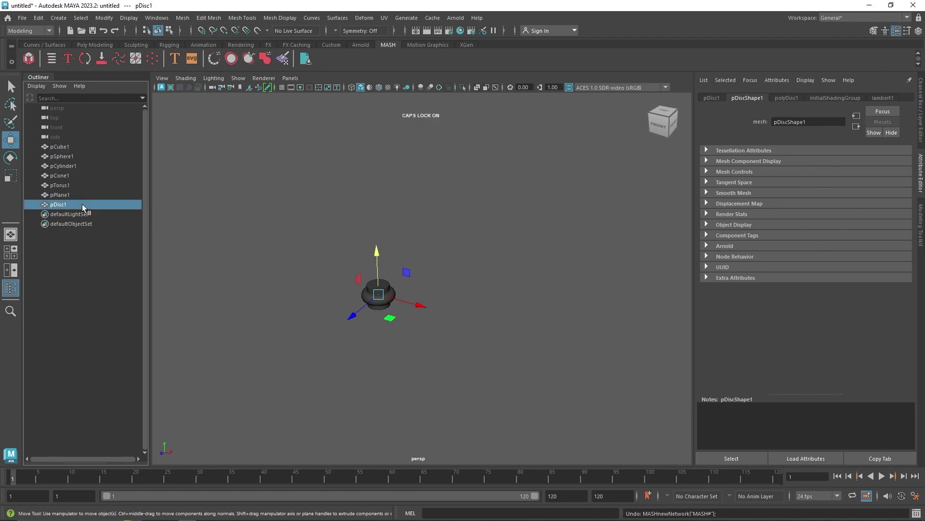
{"action": "left_click", "coordinate": [54, 151]}
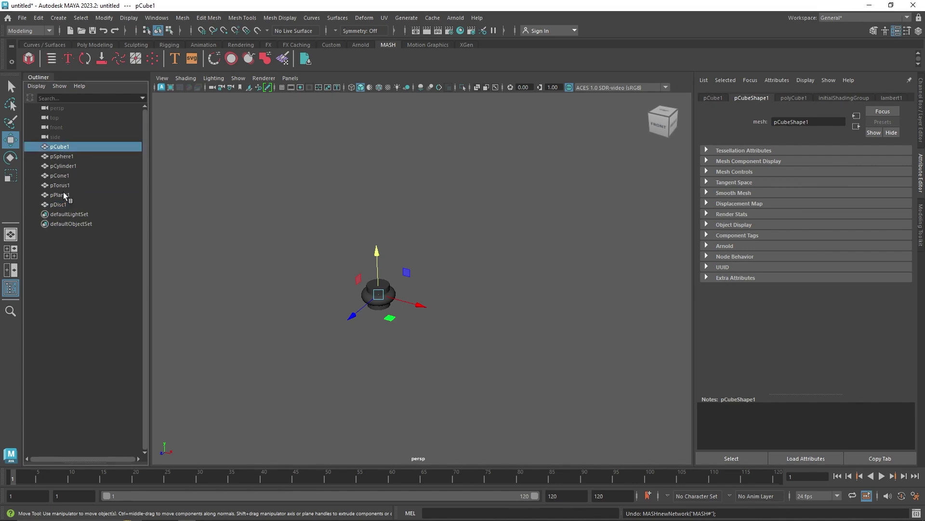
{"action": "left_click", "coordinate": [63, 202], "text": "shift"}
{"action": "left_click", "coordinate": [31, 61]}
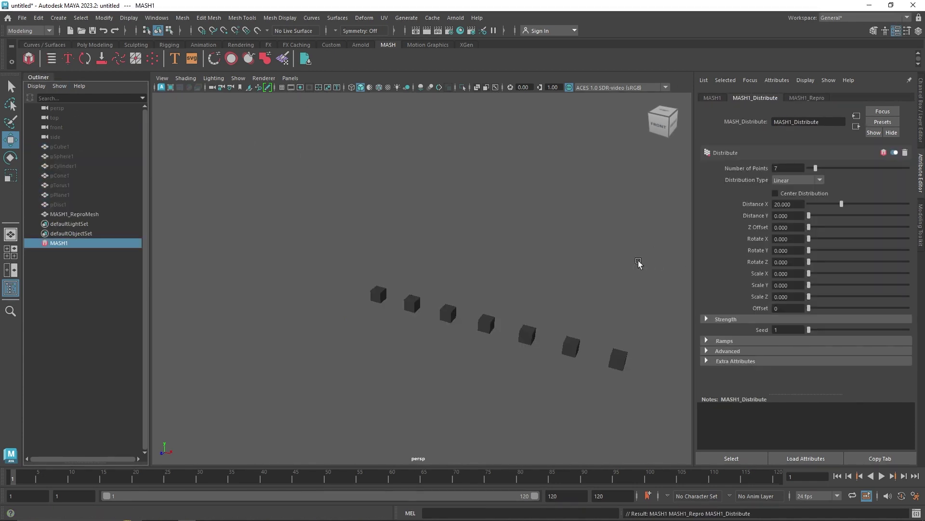
{"action": "middle_click_drag", "start_coordinate": [499, 275], "coordinate": [451, 296], "text": "alt"}
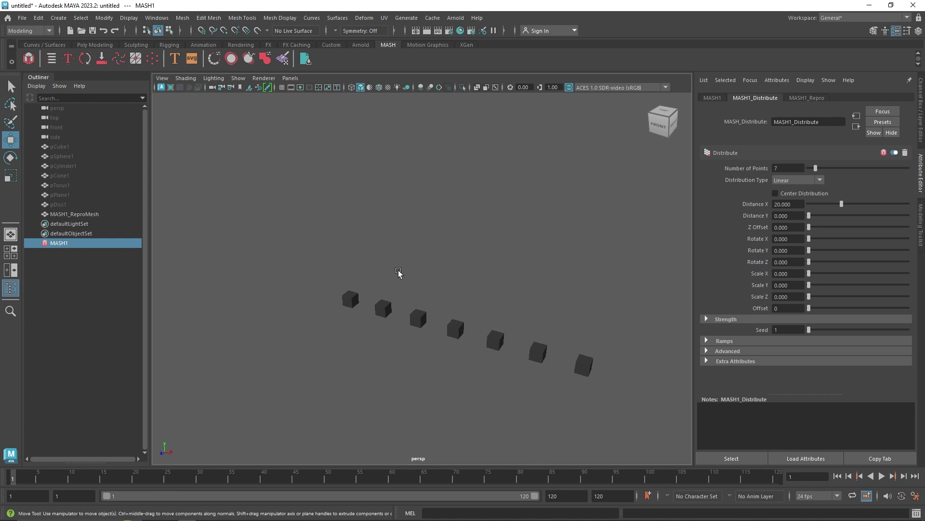
- Add an ID node to the MASH1 network to distribute the seven different primitives
{"action": "left_click_drag", "start_coordinate": [357, 302], "coordinate": [410, 323], "text": "alt"}
{"action": "left_click_drag", "start_coordinate": [816, 170], "coordinate": [816, 169]}
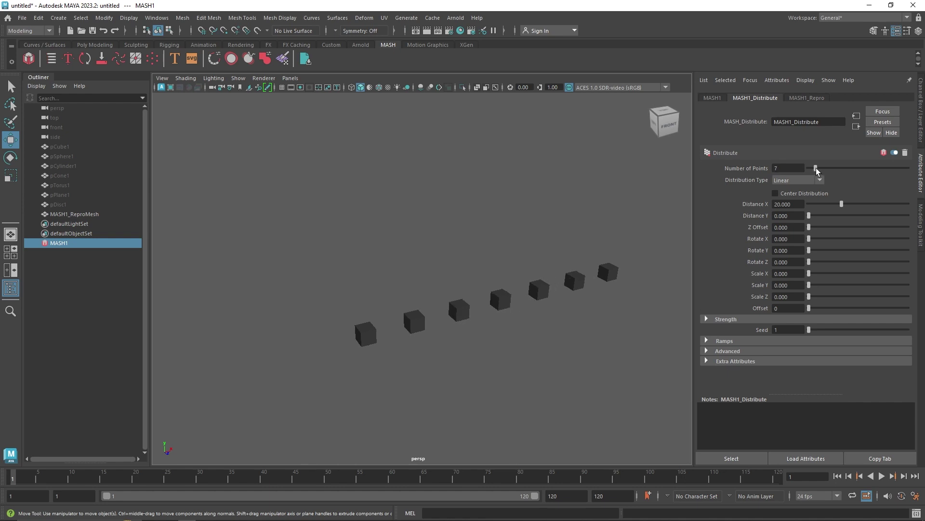
{"action": "left_click", "coordinate": [713, 98]}
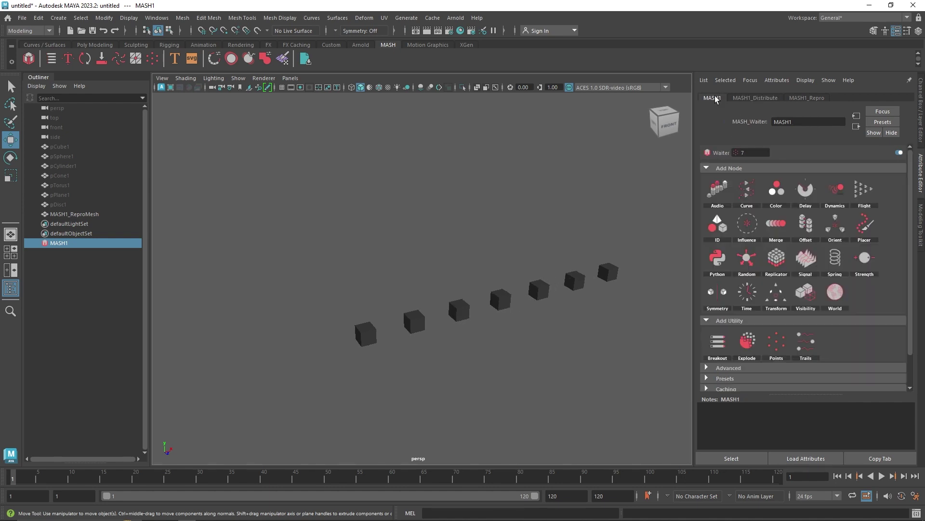
{"action": "left_click", "coordinate": [733, 230]}
{"action": "left_click_drag", "start_coordinate": [527, 290], "coordinate": [491, 291], "text": "alt"}
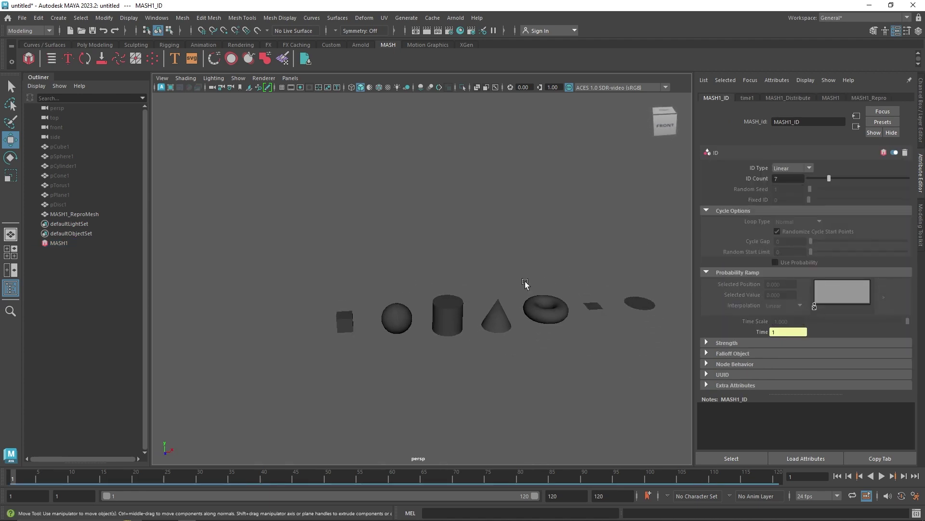
{"action": "left_click", "coordinate": [788, 179]}
- Set the linear distribution's Number of Points to 14 and slightly increase its Distance X
{"action": "left_click", "coordinate": [788, 98]}
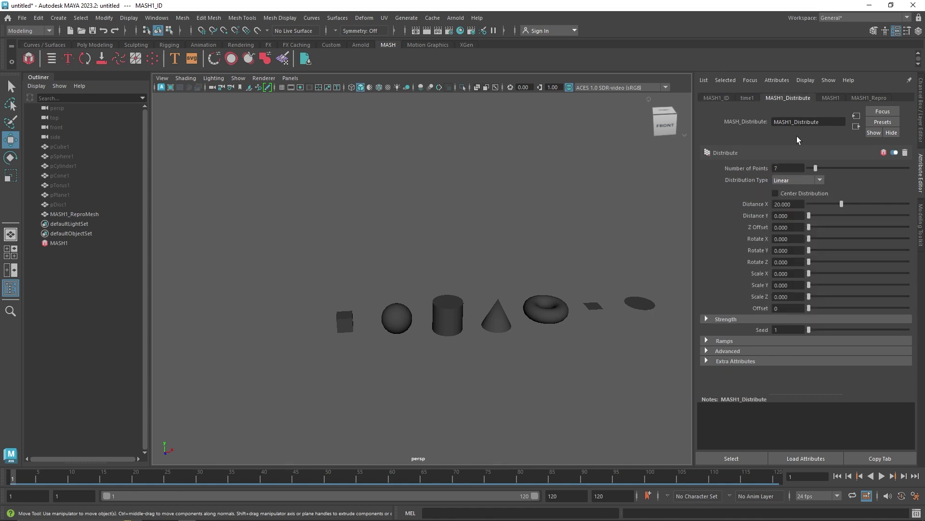
{"action": "left_click_drag", "start_coordinate": [814, 167], "coordinate": [823, 169]}
{"action": "left_click_drag", "start_coordinate": [509, 303], "coordinate": [466, 306], "text": "alt"}
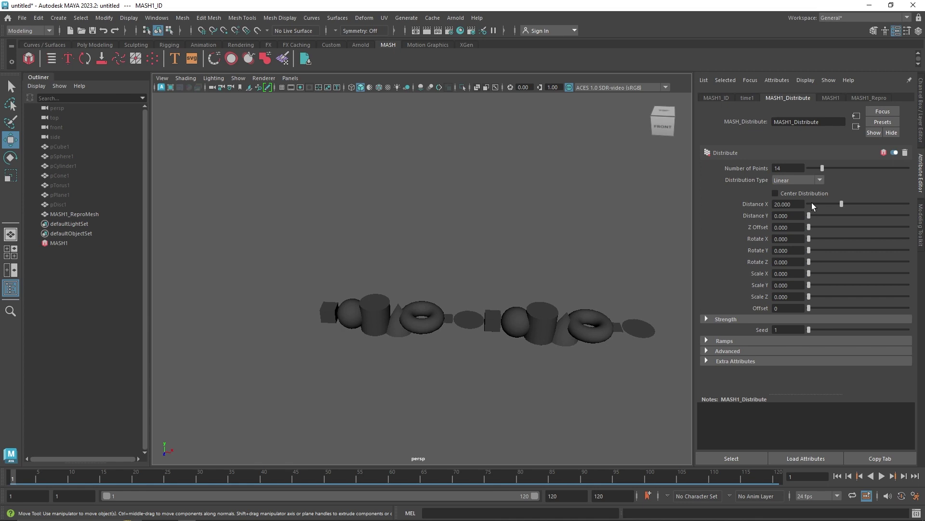
{"action": "left_click_drag", "start_coordinate": [811, 203], "coordinate": [849, 209]}
{"action": "left_click_drag", "start_coordinate": [453, 309], "coordinate": [511, 294], "text": "alt"}
- Try the Cycle and Fixed ID types on the ID node, raising the Fixed ID value
{"action": "left_click", "coordinate": [726, 97]}
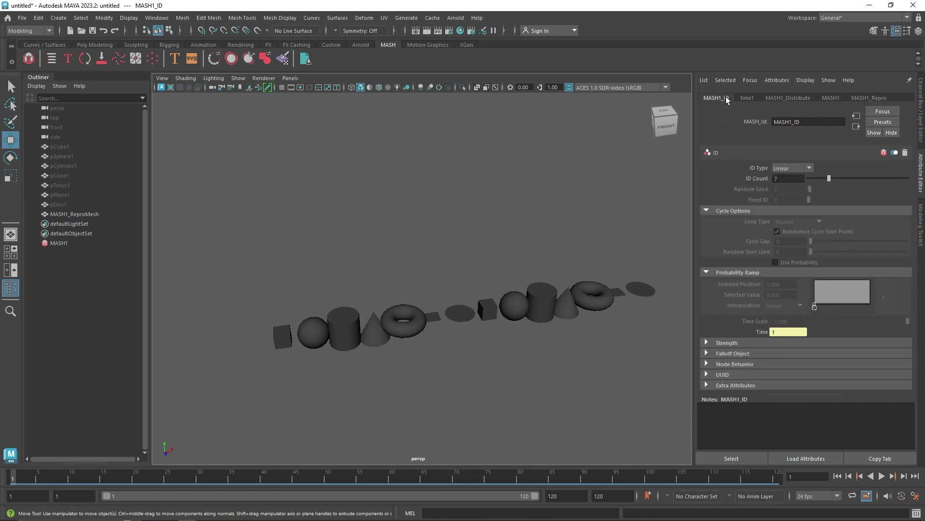
{"action": "left_click", "coordinate": [778, 170]}
{"action": "left_click", "coordinate": [787, 198]}
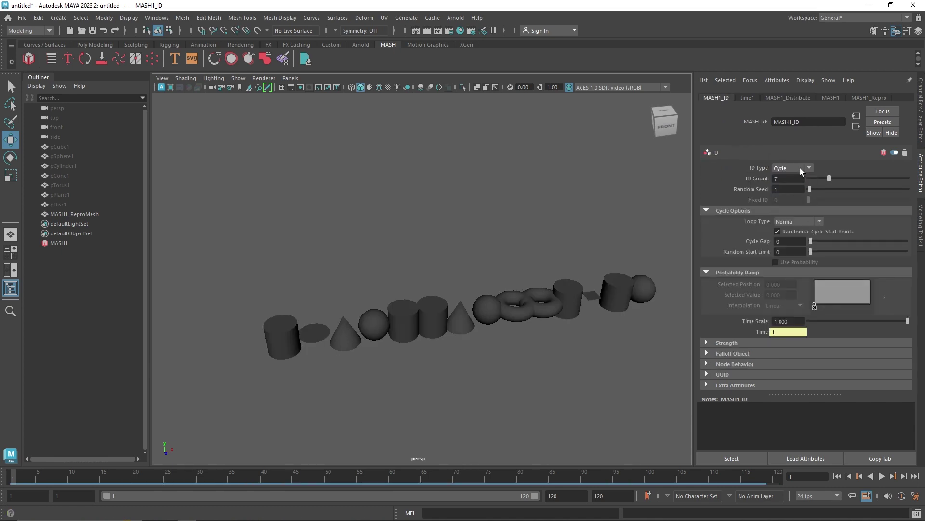
{"action": "left_click", "coordinate": [796, 208]}
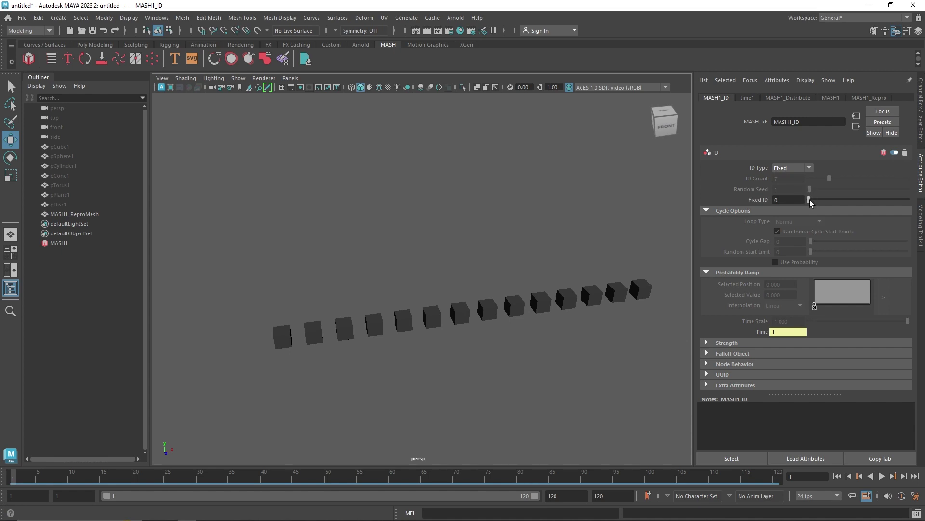
{"action": "left_click_drag", "start_coordinate": [810, 199], "coordinate": [821, 201]}
- Try the Cycle ID type with a Random Seed of 16
{"action": "left_click", "coordinate": [799, 171]}
{"action": "left_click", "coordinate": [799, 196]}
{"action": "left_click_drag", "start_coordinate": [809, 189], "coordinate": [824, 189]}
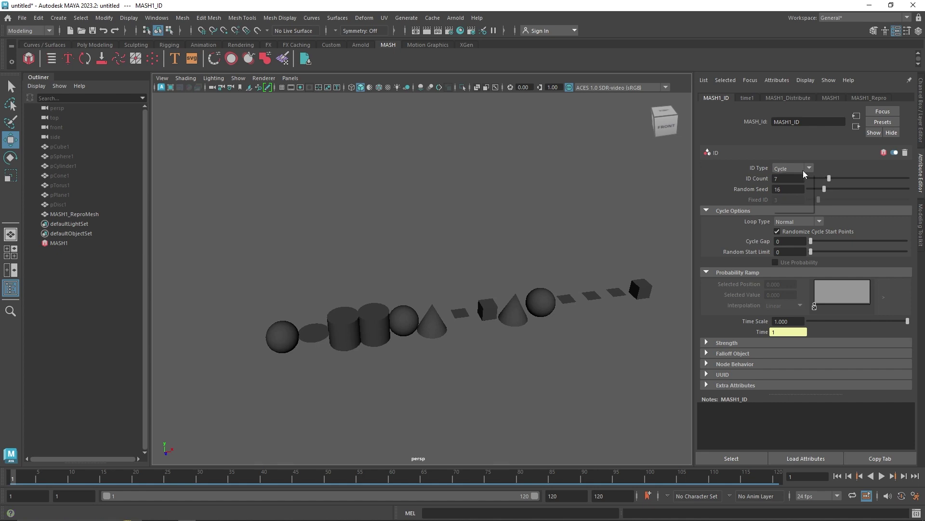
- Try the Random ID type with ID Count 4 and Random Seed 34, and return to Linear with ID Count 7
{"action": "left_click", "coordinate": [796, 188]}
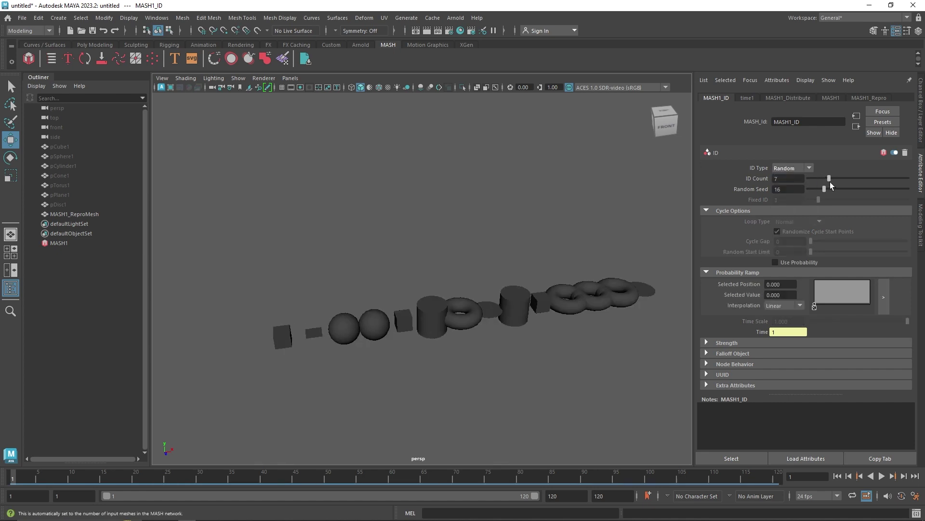
{"action": "mouse_move", "coordinate": [823, 189]}
{"action": "left_mouse_down"}
{"action": "mouse_move", "coordinate": [842, 189]}
{"action": "mouse_move", "coordinate": [834, 178]}
{"action": "mouse_move", "coordinate": [820, 182]}
{"action": "left_mouse_up"}
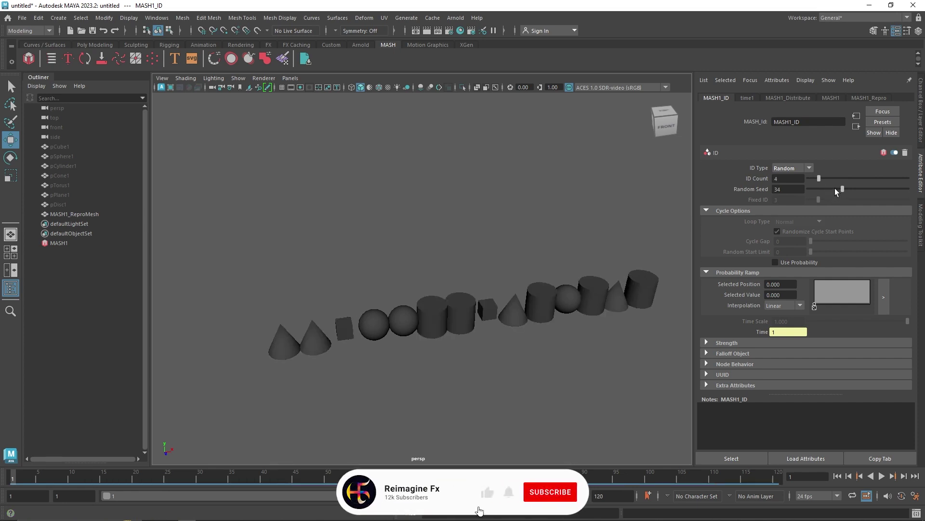
{"action": "mouse_move", "coordinate": [842, 189]}
{"action": "left_mouse_down"}
{"action": "mouse_move", "coordinate": [866, 187]}
{"action": "mouse_move", "coordinate": [820, 178]}
{"action": "mouse_move", "coordinate": [829, 179]}
{"action": "left_mouse_up"}
{"action": "left_click", "coordinate": [808, 168]}
{"action": "left_click", "coordinate": [797, 178]}
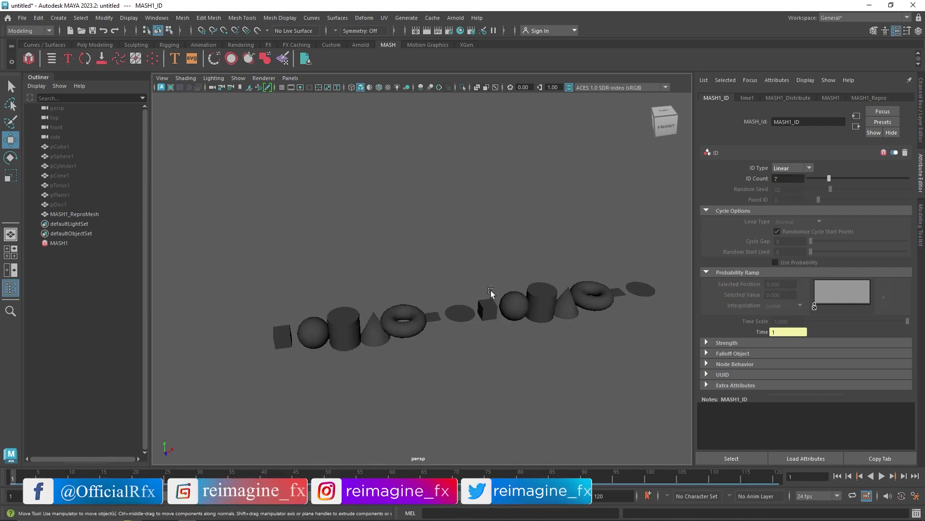
- Change the network's distribution type to Radial and set its Radial Axis to ZX
{"action": "left_click_drag", "start_coordinate": [500, 331], "coordinate": [554, 306], "text": "alt"}
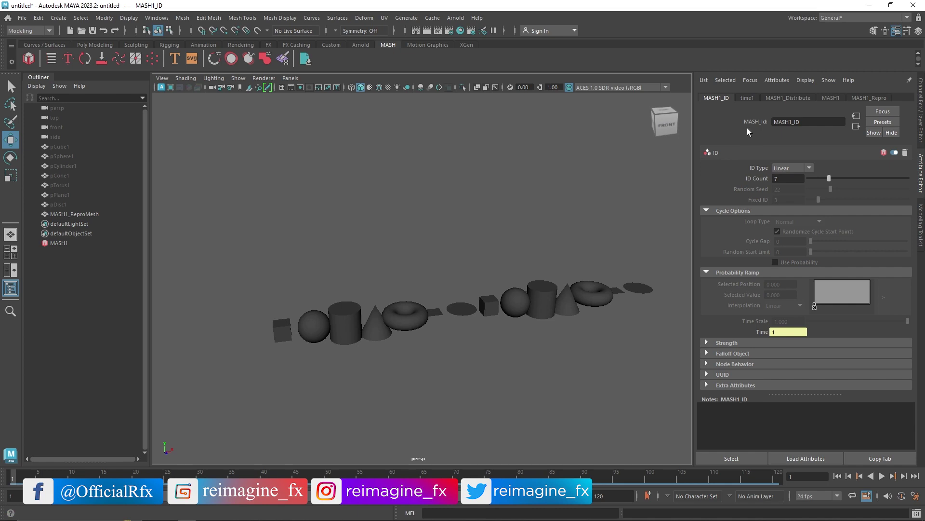
{"action": "left_click", "coordinate": [780, 96]}
{"action": "left_click", "coordinate": [798, 180]}
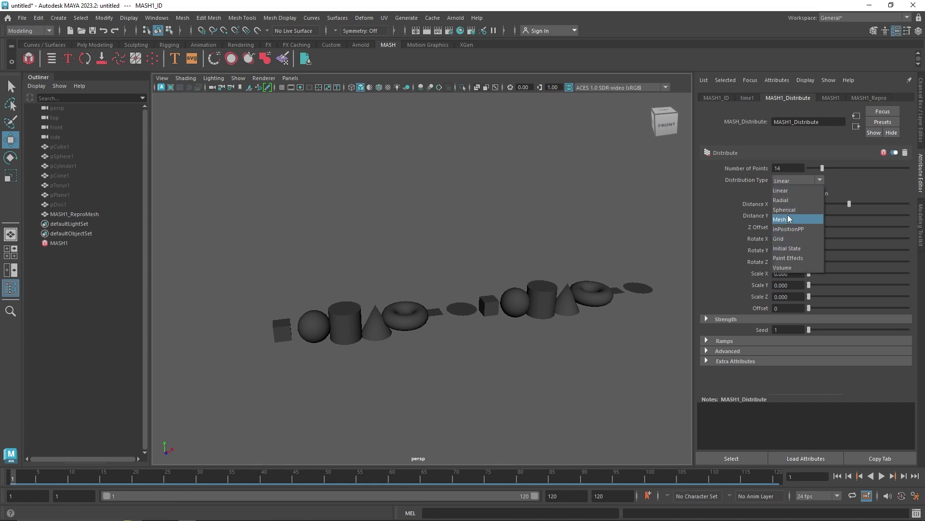
{"action": "left_click", "coordinate": [789, 200]}
{"action": "left_click", "coordinate": [793, 228]}
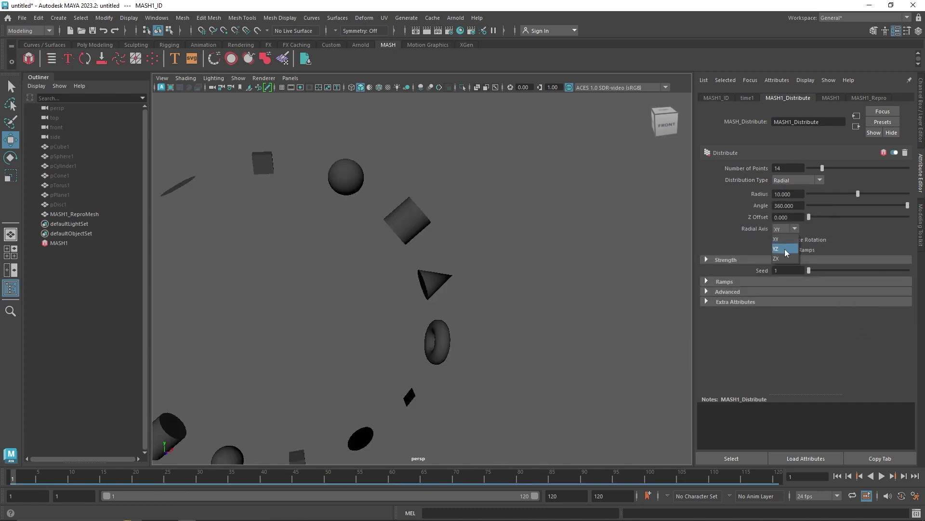
{"action": "left_click", "coordinate": [785, 259]}
{"action": "scroll", "coordinate": [427, 284], "scroll_direction": "down", "scroll_amount": 5}
{"action": "left_click_drag", "start_coordinate": [426, 284], "coordinate": [414, 289], "text": "alt"}
{"action": "middle_click_drag", "start_coordinate": [414, 289], "coordinate": [433, 286], "text": "alt"}
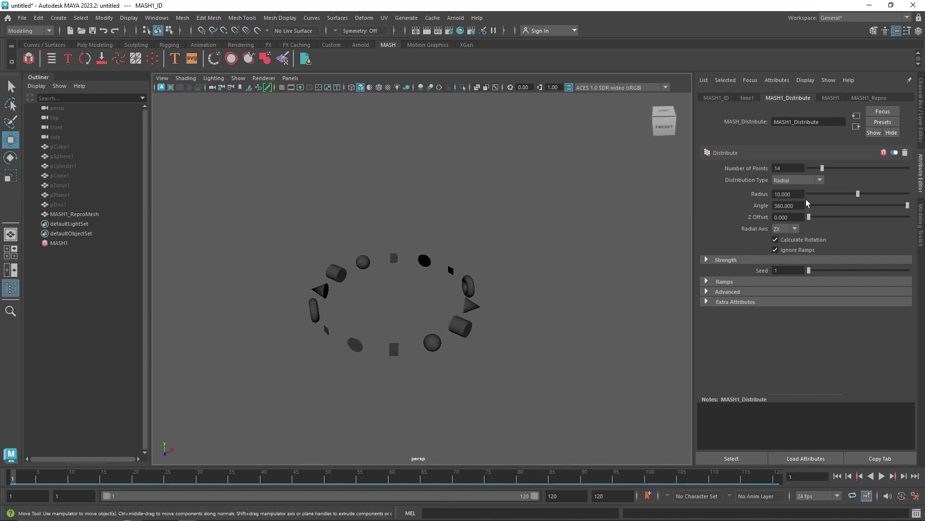
- Reduce the radial distribution's Radius to about 5.7 and turn off Calculate Rotation
{"action": "left_click_drag", "start_coordinate": [858, 194], "coordinate": [837, 194]}
{"action": "scroll", "coordinate": [414, 289], "scroll_direction": "up", "scroll_amount": 8}
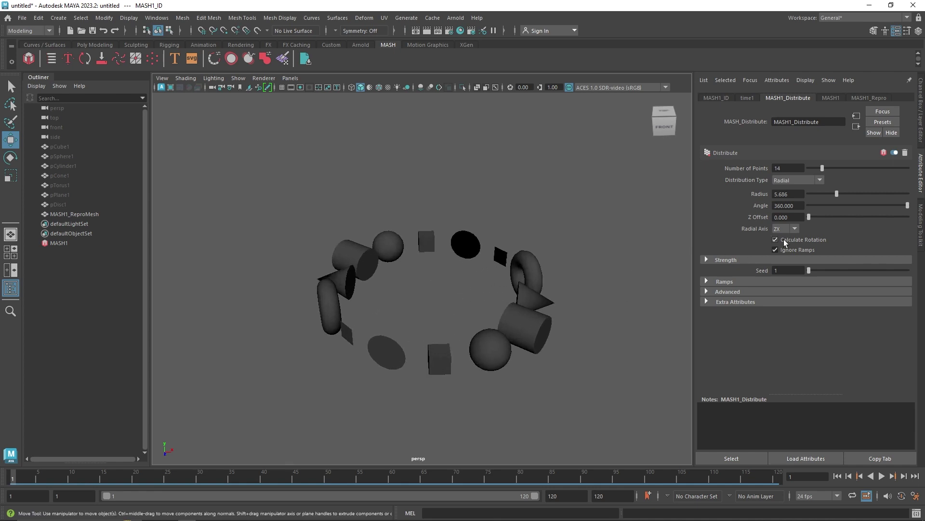
{"action": "left_click", "coordinate": [776, 239]}
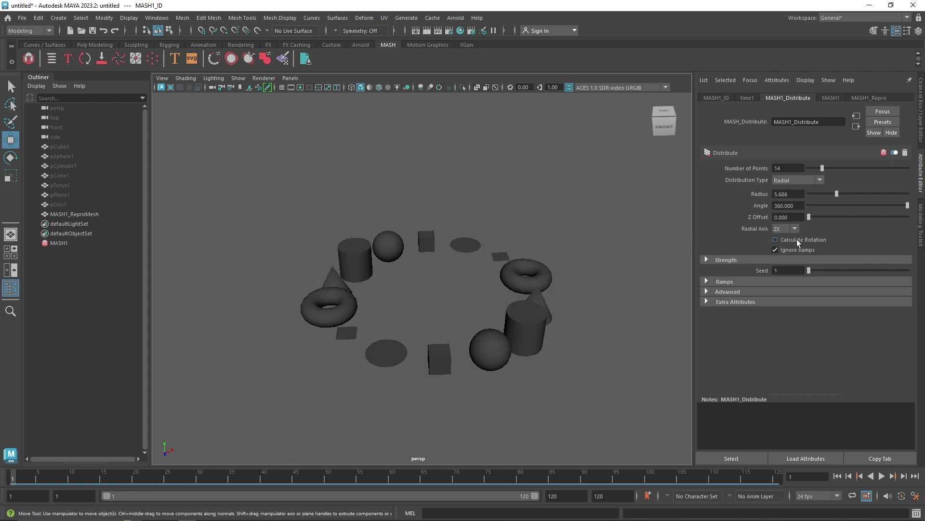
{"action": "left_click", "coordinate": [797, 239]}
{"action": "left_click", "coordinate": [797, 239]}
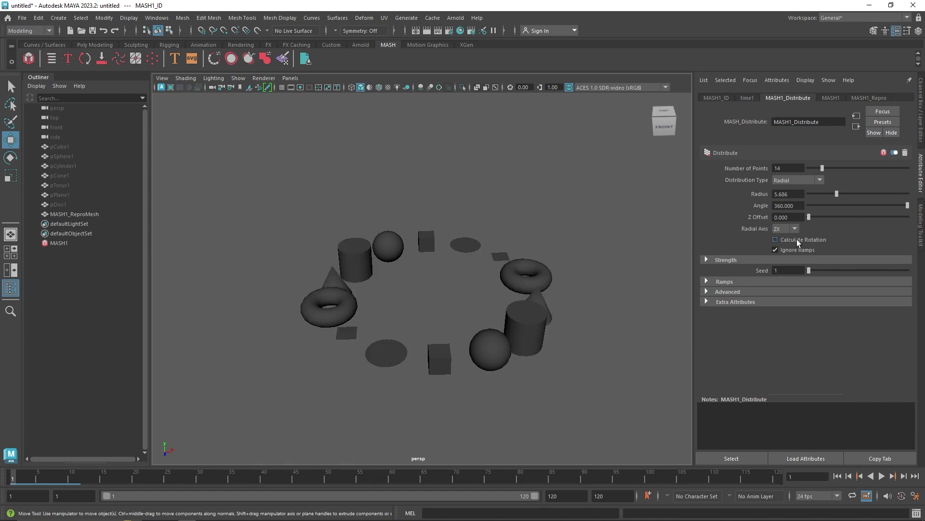
- Spread the ring into a spiral by setting the radial distribution's Z Offset to about 13.8
{"action": "left_click", "coordinate": [727, 97]}
{"action": "left_click", "coordinate": [830, 98]}
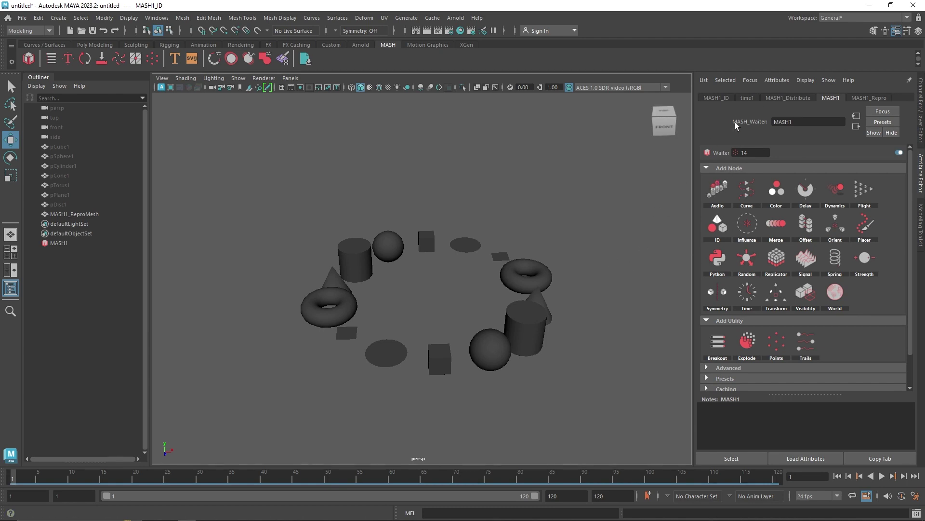
{"action": "left_click", "coordinate": [788, 98]}
{"action": "mouse_move", "coordinate": [907, 205]}
{"action": "left_mouse_down"}
{"action": "mouse_move", "coordinate": [867, 204]}
{"action": "mouse_move", "coordinate": [924, 206]}
{"action": "left_mouse_up"}
{"action": "left_click_drag", "start_coordinate": [810, 216], "coordinate": [831, 216]}
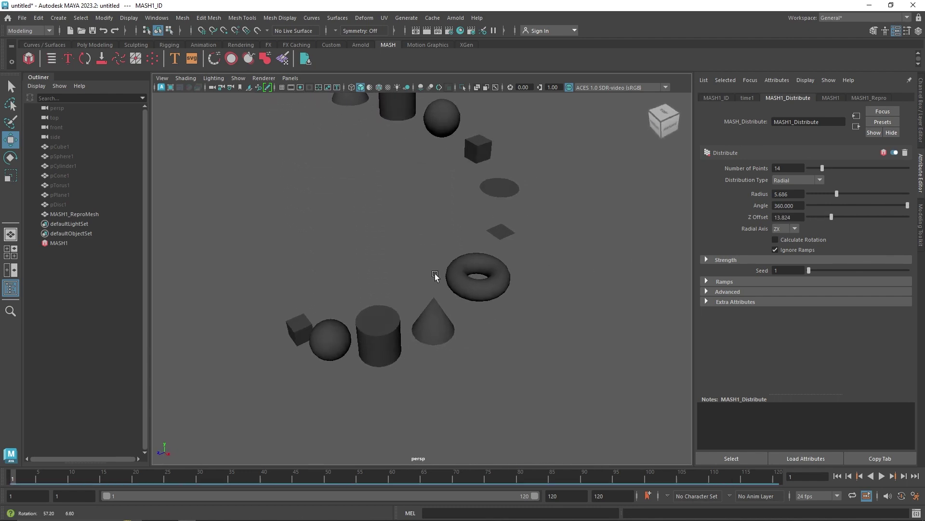
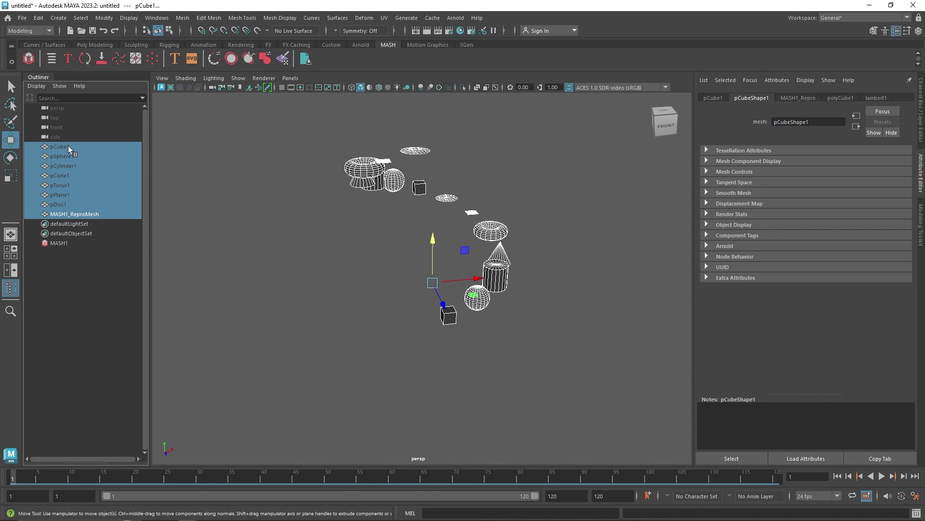
- Delete the primitives along with the MASH network and create a polygon Type object
{"action": "key", "text": "Delete"}
{"action": "left_click", "coordinate": [90, 45]}
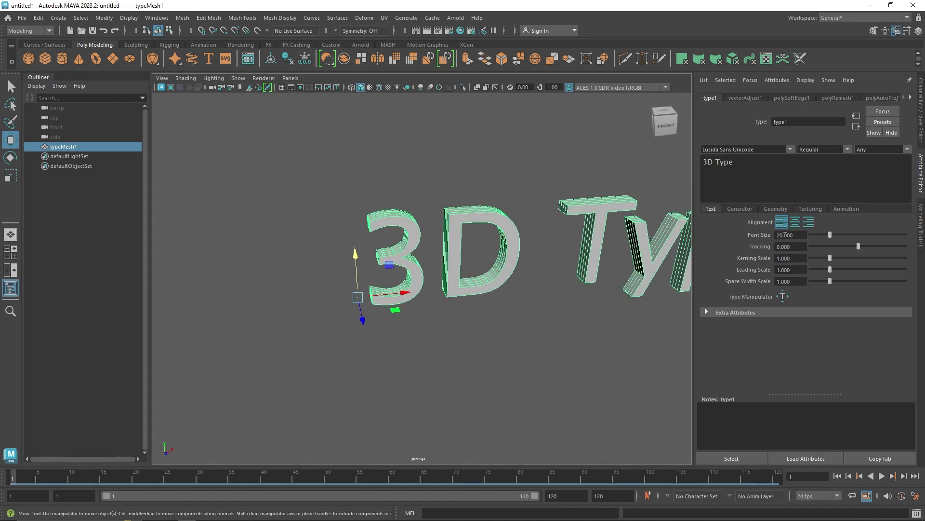
- Change the type object to the single letter A with font size 6 and center alignment
{"action": "type", "text": "6"}
{"action": "key", "text": "Return"}
{"action": "left_click", "coordinate": [740, 178]}
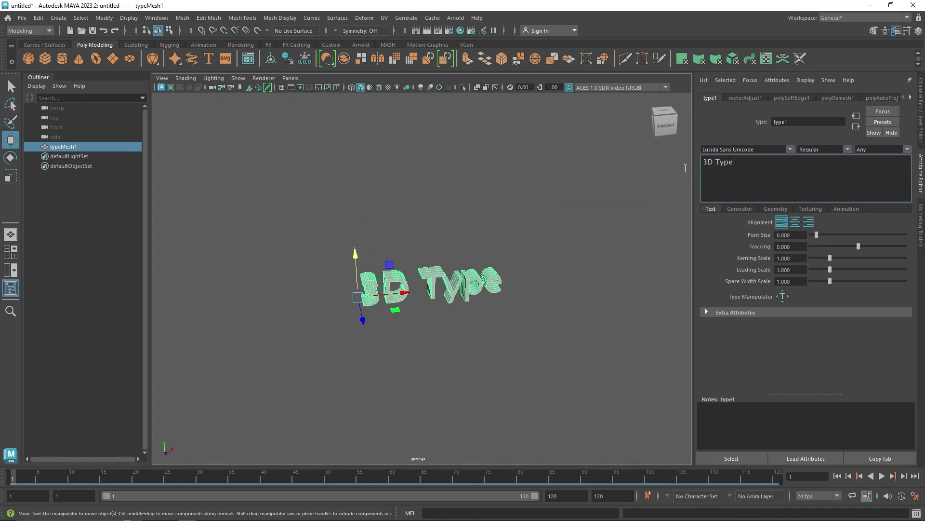
{"action": "type", "text": "A"}
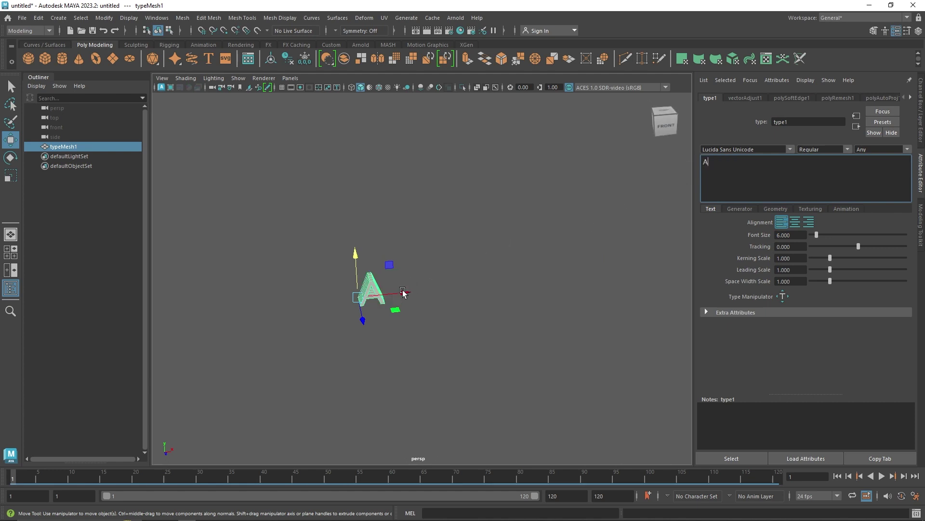
{"action": "left_click_drag", "start_coordinate": [403, 291], "coordinate": [338, 294]}
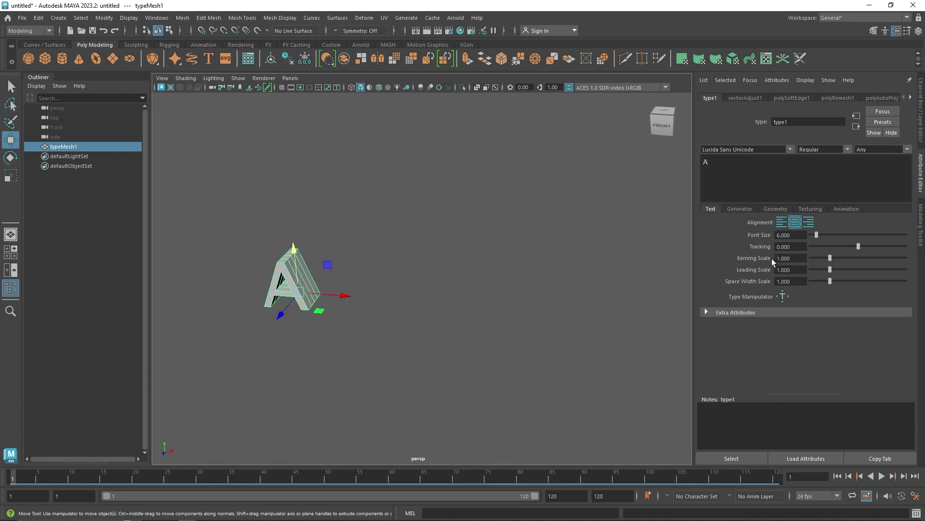
- Set the letter's font to Montserrat
{"action": "left_click", "coordinate": [789, 151]}
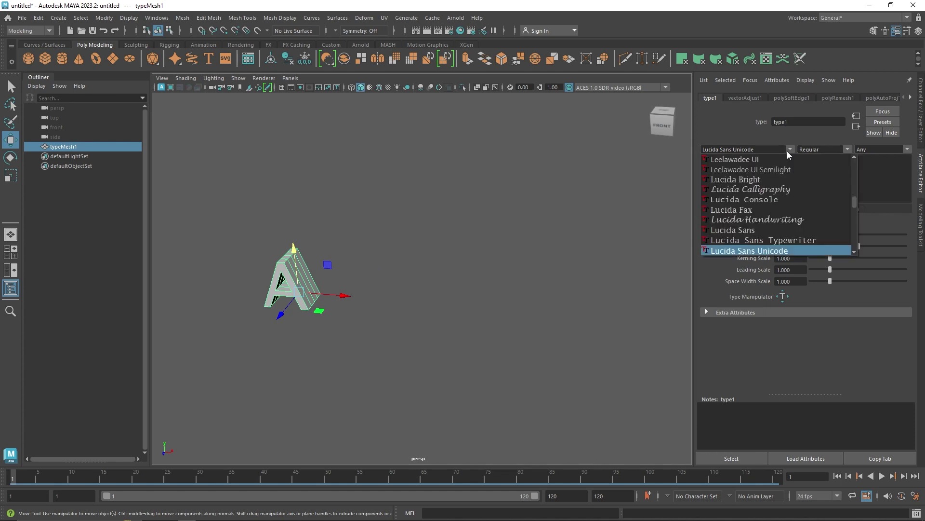
{"action": "type", "text": "mo"}
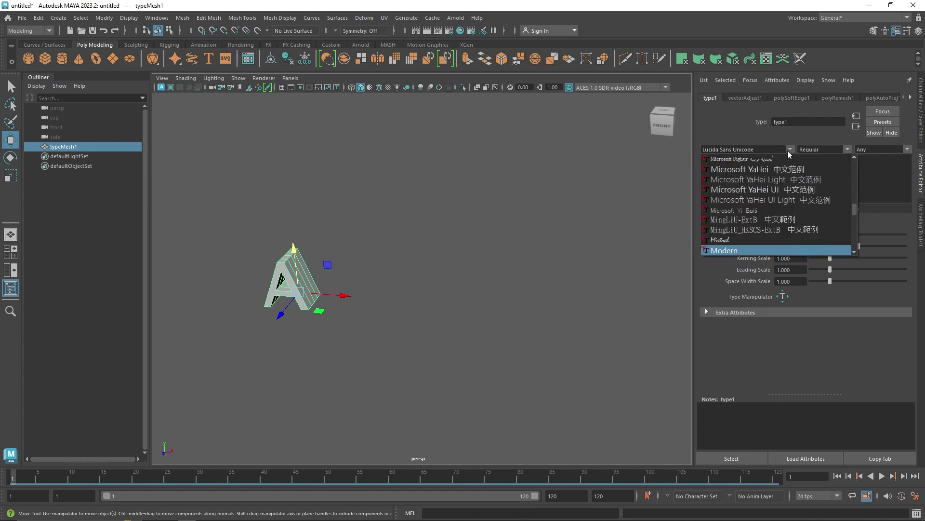
{"action": "type", "text": "n"}
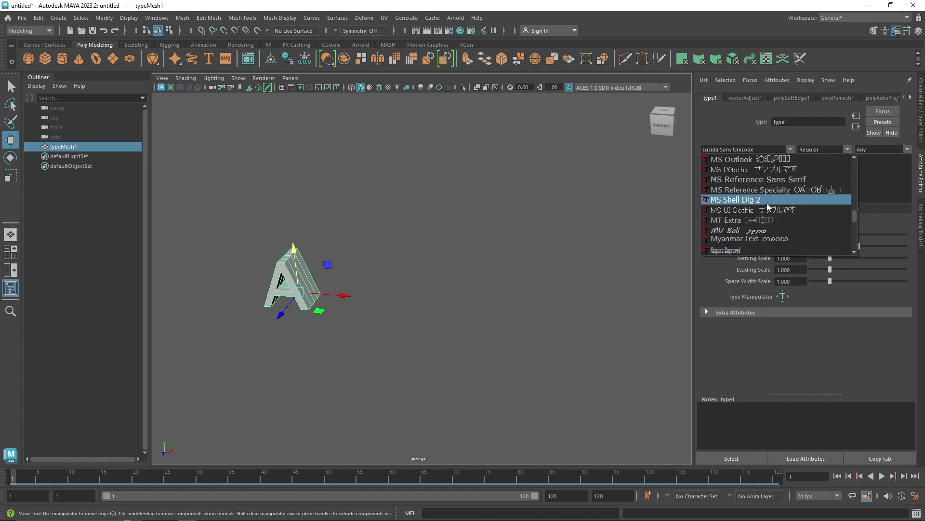
{"action": "scroll", "coordinate": [768, 206], "scroll_direction": "up", "scroll_amount": 5}
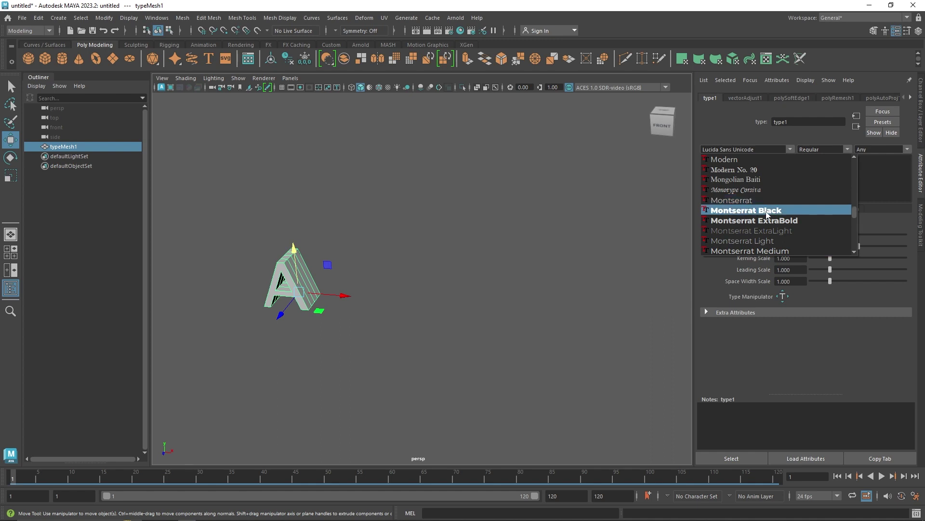
{"action": "left_click", "coordinate": [760, 201]}
{"action": "left_click_drag", "start_coordinate": [303, 305], "coordinate": [404, 294]}
- Set the letter's Extrude Divisions to 1 and its Extrude Distance to about 0.62
{"action": "left_click", "coordinate": [775, 208]}
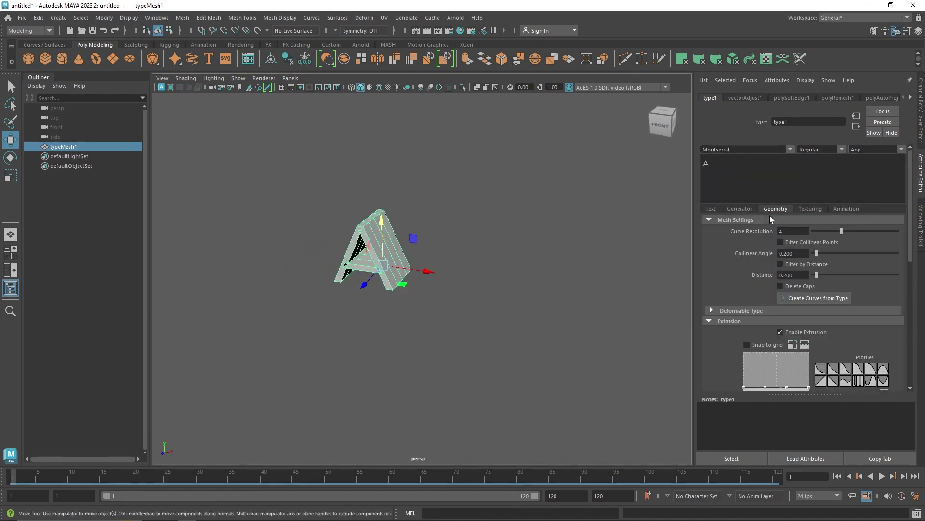
{"action": "scroll", "coordinate": [811, 247], "scroll_direction": "down", "scroll_amount": 3}
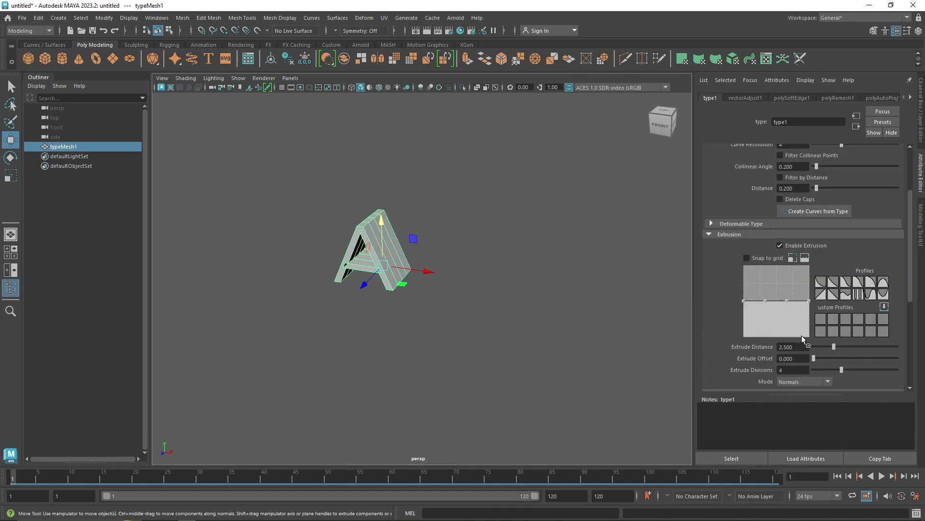
{"action": "left_click_drag", "start_coordinate": [841, 370], "coordinate": [818, 347]}
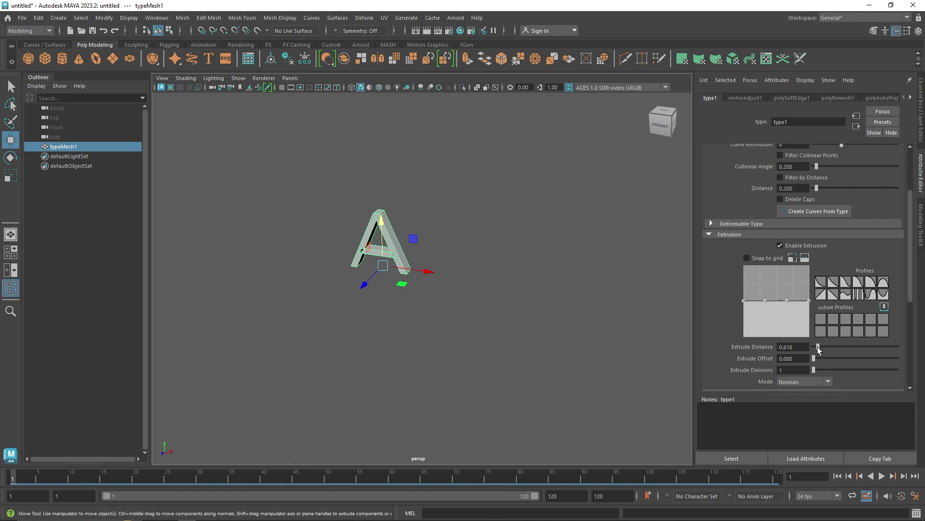
{"action": "scroll", "coordinate": [781, 199], "scroll_direction": "up", "scroll_amount": 3}
- Change the letter's font to Montserrat Black
{"action": "left_click", "coordinate": [718, 209]}
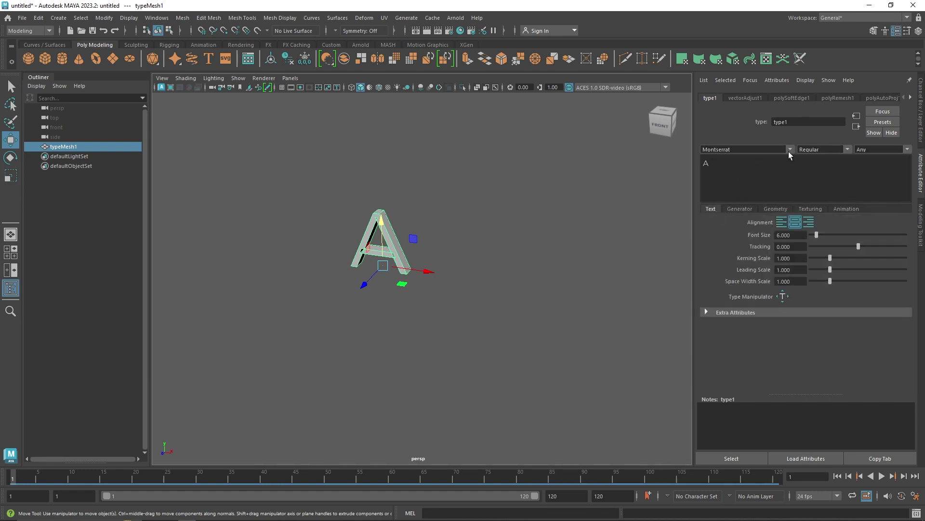
{"action": "left_click", "coordinate": [788, 149]}
{"action": "left_click", "coordinate": [767, 209]}
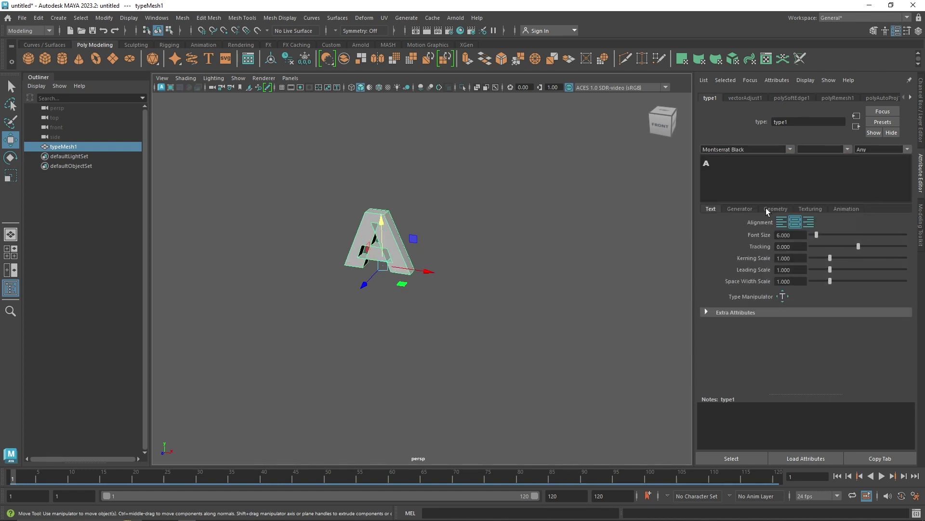
- Set the letter A's font size to about 8.854 and change its font to Microsoft YaHei
{"action": "left_click_drag", "start_coordinate": [814, 234], "coordinate": [819, 235]}
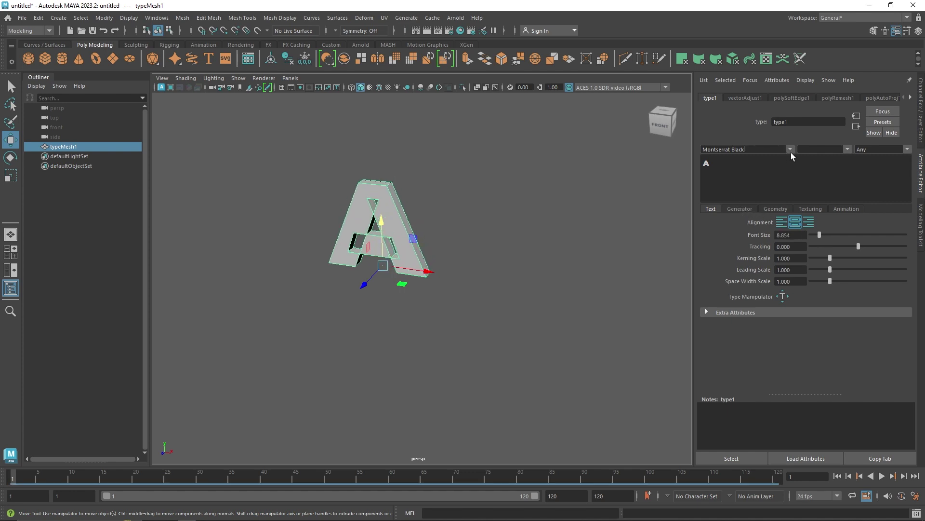
{"action": "left_click", "coordinate": [773, 164]}
{"action": "left_click", "coordinate": [790, 150]}
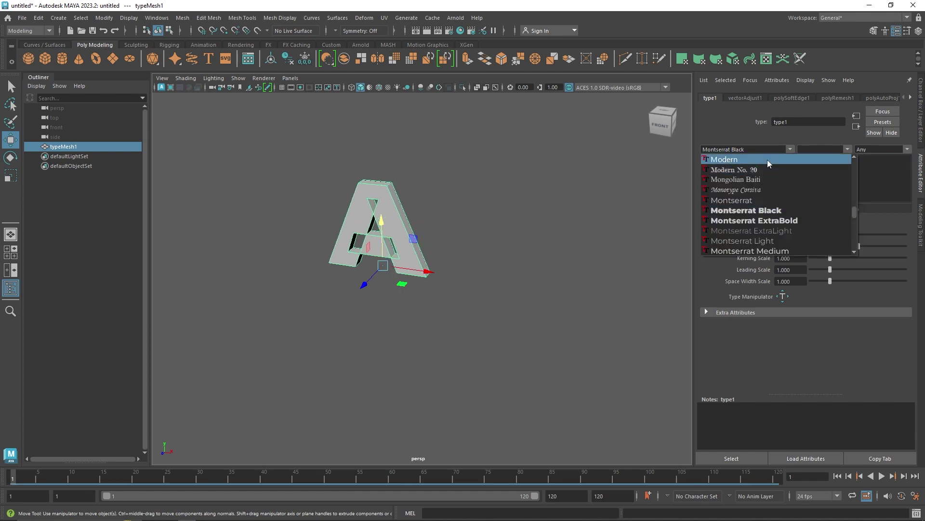
{"action": "left_click", "coordinate": [768, 159]}
{"action": "left_click", "coordinate": [792, 149]}
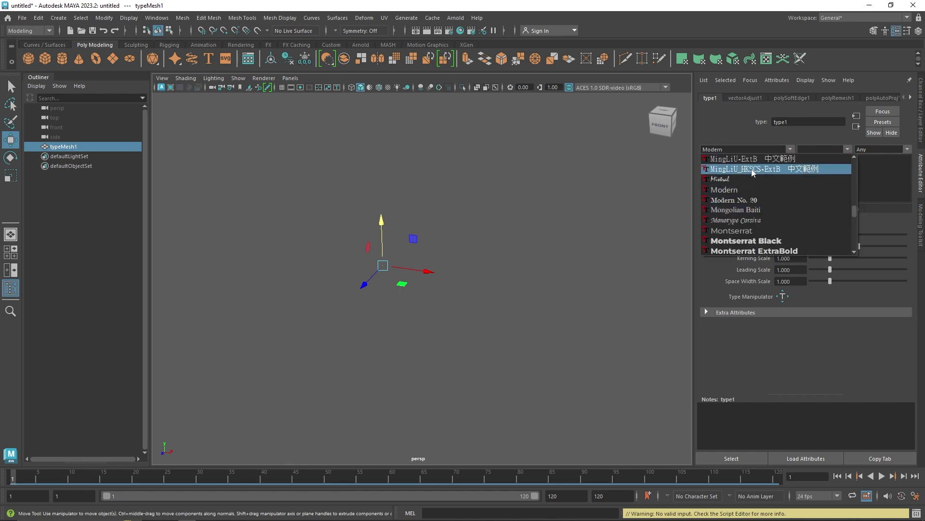
{"action": "left_click", "coordinate": [760, 169]}
{"action": "left_click", "coordinate": [790, 148]}
{"action": "scroll", "coordinate": [745, 193], "scroll_direction": "up", "scroll_amount": 2}
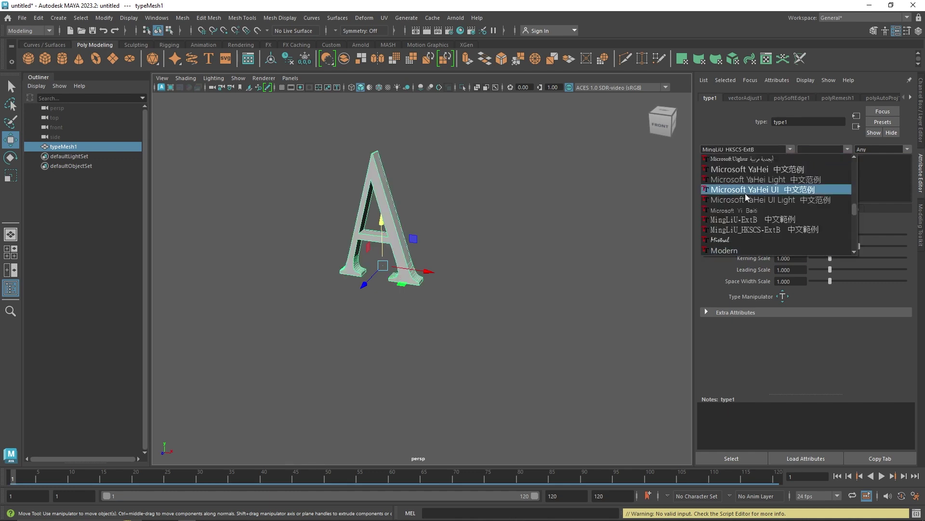
{"action": "left_click", "coordinate": [741, 172]}
{"action": "left_click", "coordinate": [593, 219]}
- Duplicate the letter A and move the copy along X to 6
{"action": "left_click_drag", "start_coordinate": [477, 243], "coordinate": [456, 242], "text": "alt"}
{"action": "scroll", "coordinate": [366, 238], "scroll_direction": "down", "scroll_amount": 4}
{"action": "left_click_drag", "start_coordinate": [367, 237], "coordinate": [404, 248], "text": "alt"}
{"action": "left_click", "coordinate": [404, 248]}
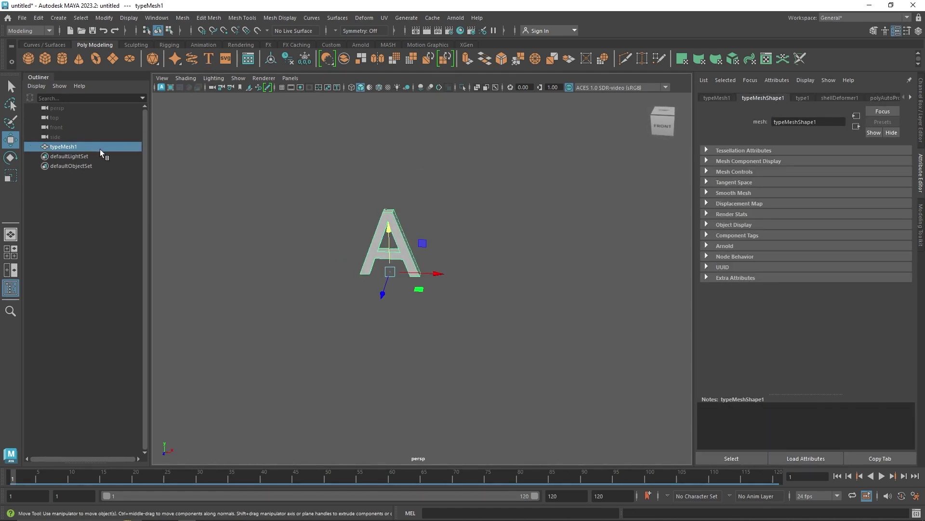
{"action": "key", "text": "ctrl+d"}
{"action": "left_click_drag", "start_coordinate": [429, 278], "coordinate": [508, 278]}
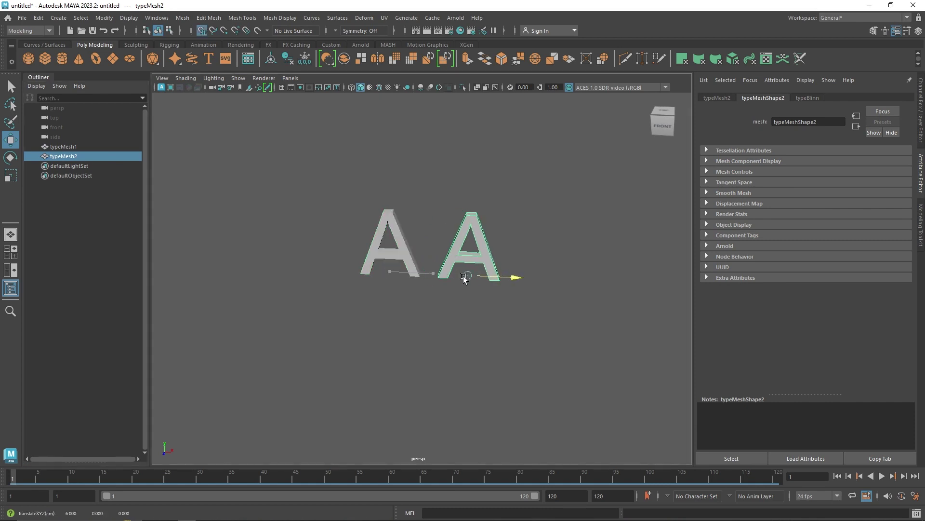
- Change the original type object's text to the letter S
{"action": "left_click", "coordinate": [395, 255]}
{"action": "left_click", "coordinate": [803, 98]}
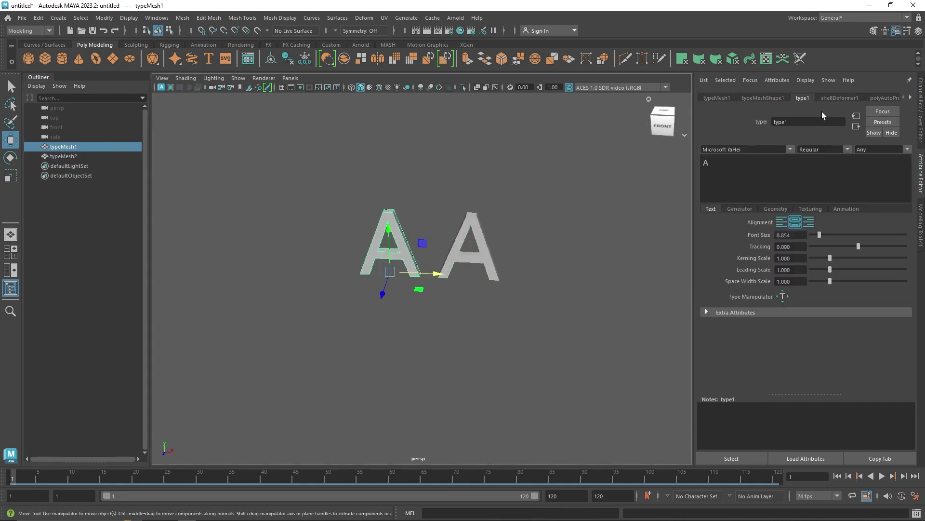
{"action": "left_click", "coordinate": [740, 175]}
{"action": "key", "text": "BackSpace"}
{"action": "type", "text": "S"}
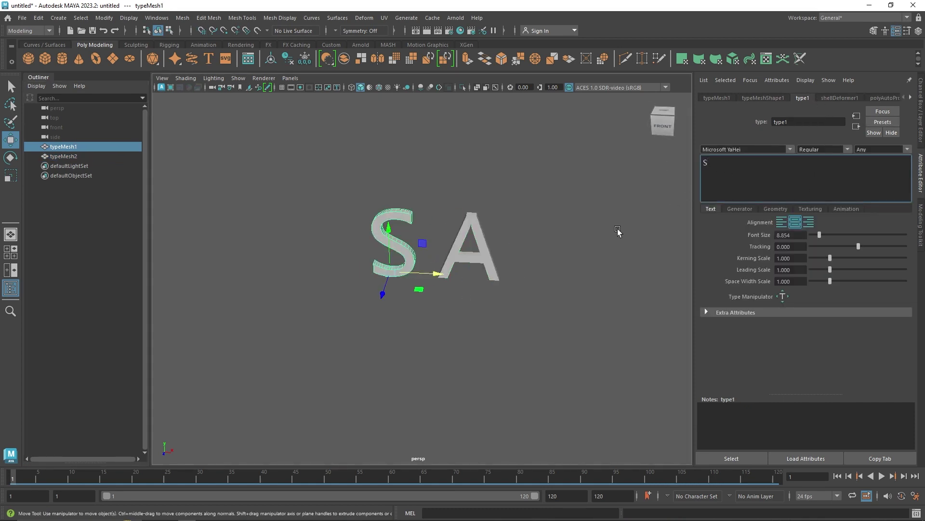
{"action": "left_click", "coordinate": [581, 238]}
- Duplicate the letter S and move the copy along X to about 11, beyond the A
{"action": "left_click", "coordinate": [390, 264]}
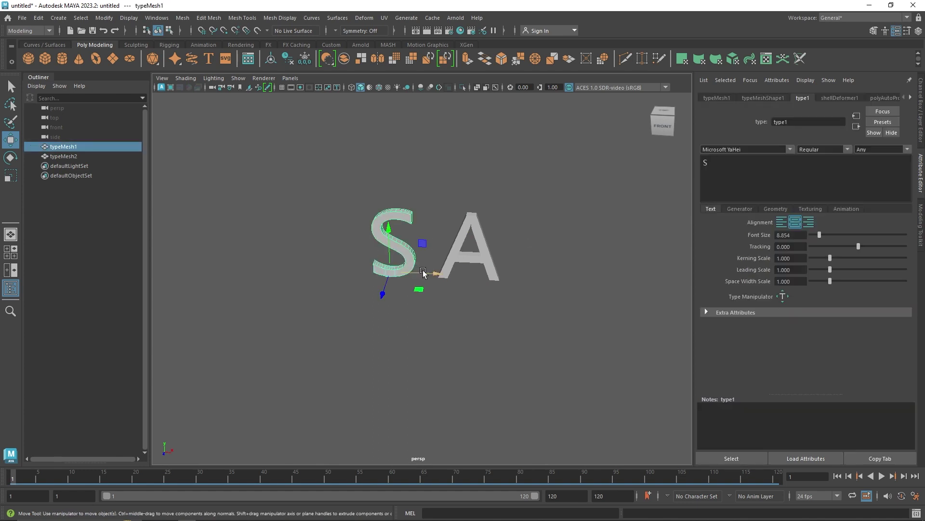
{"action": "key", "text": "ctrl+d"}
{"action": "left_click_drag", "start_coordinate": [423, 273], "coordinate": [573, 274]}
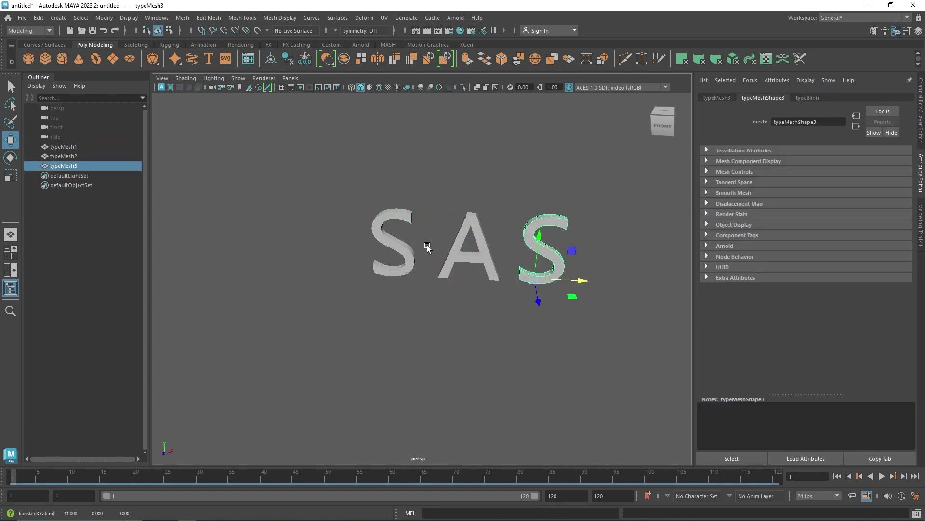
- Change the original type object's text to Z and place a duplicate of it along X beyond the S copy
{"action": "left_click", "coordinate": [412, 248]}
{"action": "left_click", "coordinate": [803, 98]}
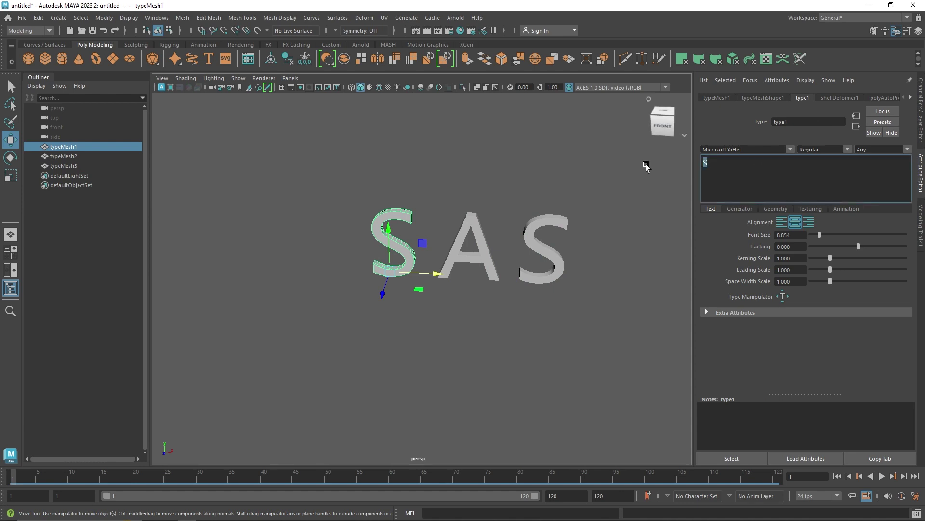
{"action": "type", "text": "Z"}
{"action": "left_click", "coordinate": [423, 181]}
{"action": "left_click", "coordinate": [380, 282]}
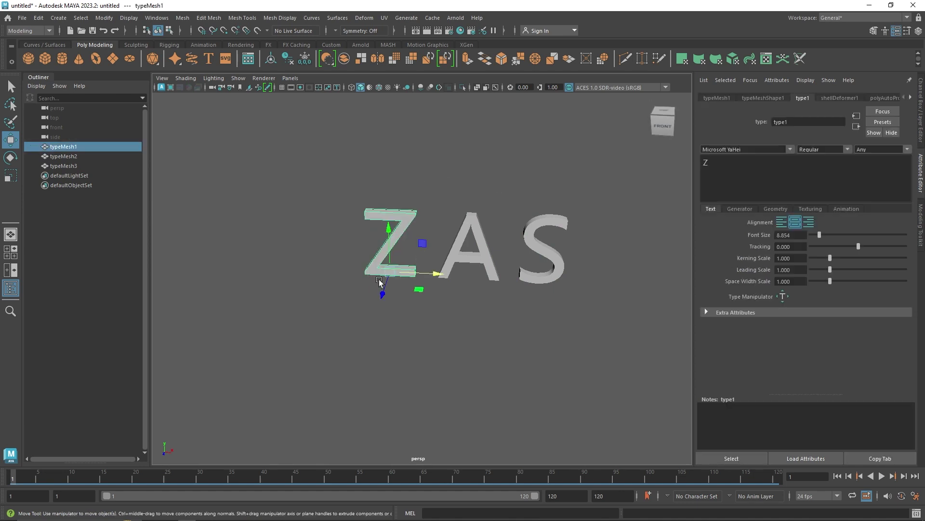
{"action": "key", "text": "ctrl+d"}
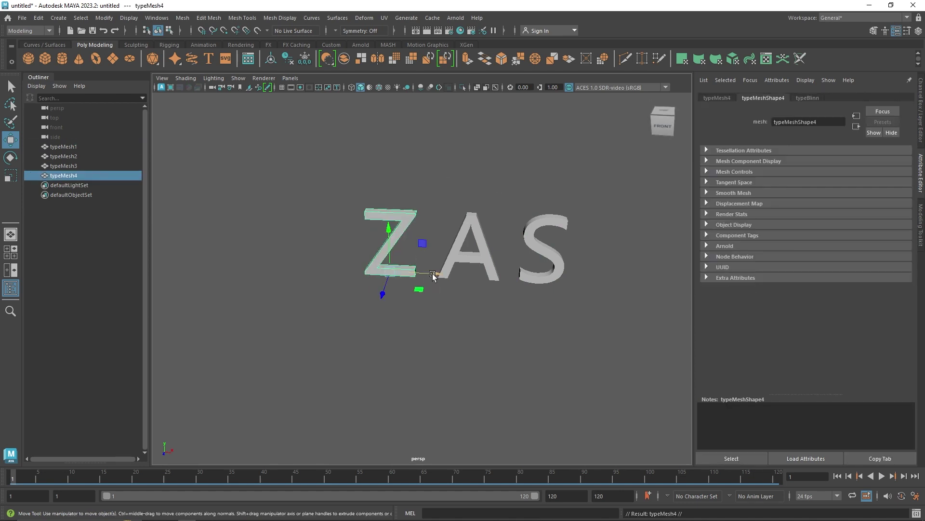
{"action": "left_click_drag", "start_coordinate": [432, 279], "coordinate": [618, 281]}
- Change the original type object's text to the letter R
{"action": "left_click", "coordinate": [381, 246]}
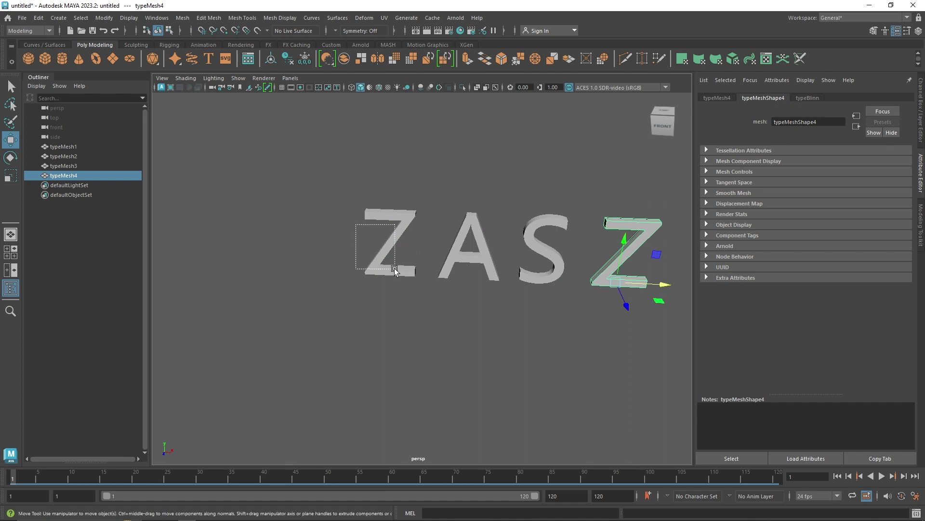
{"action": "left_click", "coordinate": [809, 97]}
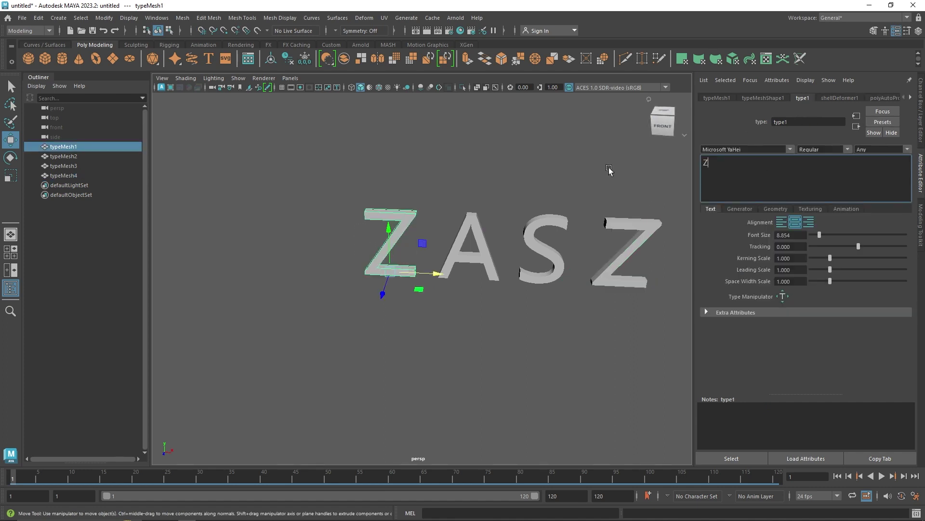
{"action": "type", "text": "R"}
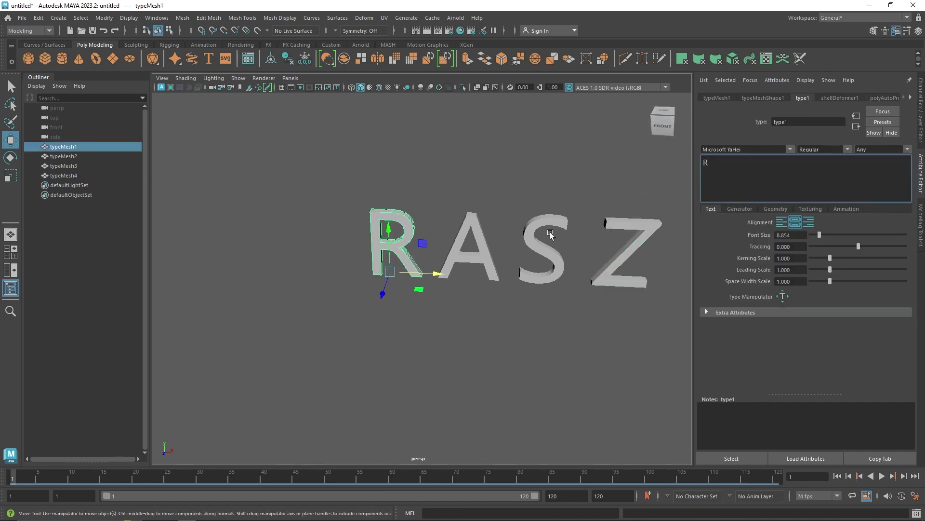
{"action": "left_click", "coordinate": [445, 184]}
- Duplicate the letter R and move the copy along X past the Z copy
{"action": "left_click", "coordinate": [419, 231]}
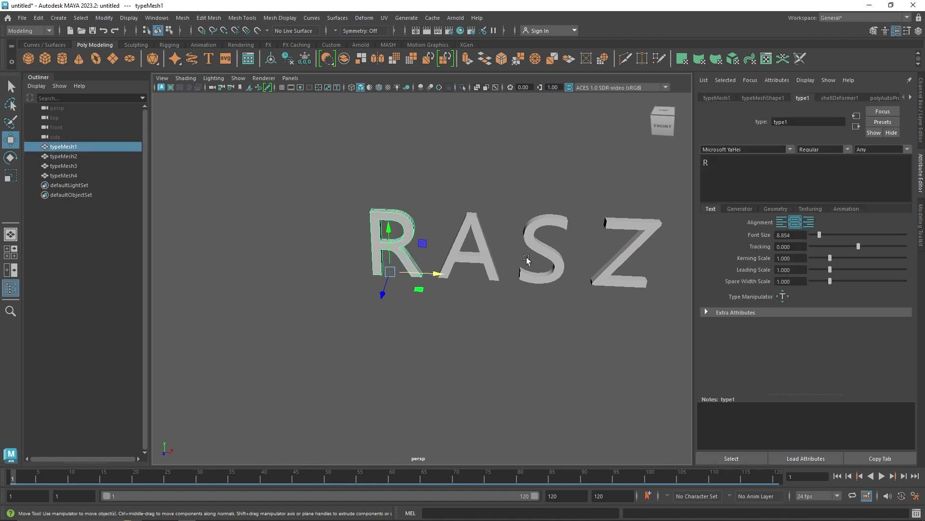
{"action": "key", "text": "ctrl+d"}
{"action": "left_click_drag", "start_coordinate": [440, 277], "coordinate": [716, 293]}
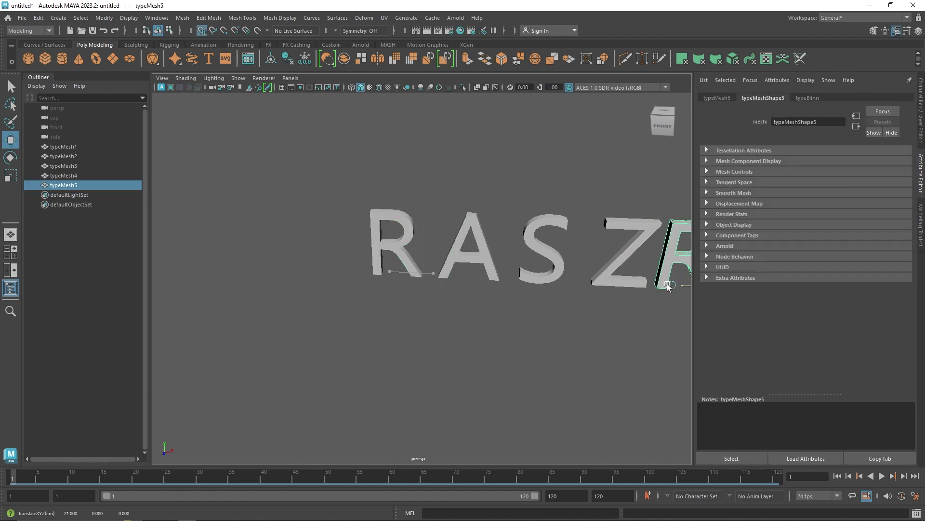
- Delete the Z copy and move the R copy back along X to 17, beside the S
{"action": "left_click", "coordinate": [613, 272]}
{"action": "key", "text": "Delete"}
{"action": "left_click", "coordinate": [655, 273]}
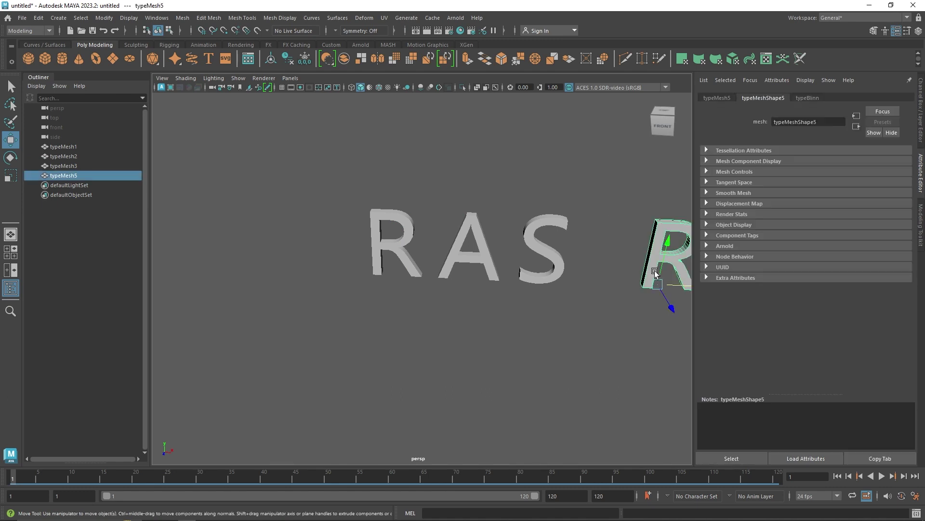
{"action": "left_click_drag", "start_coordinate": [679, 285], "coordinate": [621, 284]}
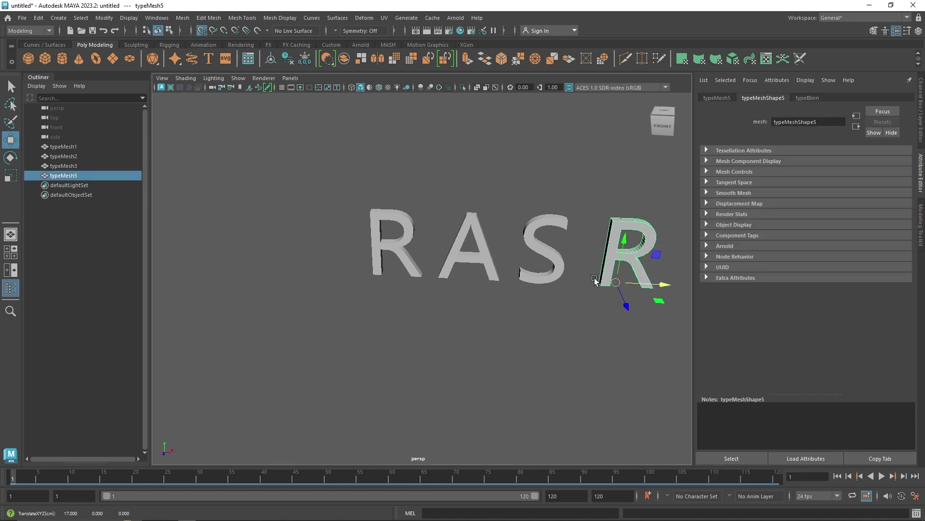
- Change the original type object's text to the single letter N
{"action": "left_click", "coordinate": [399, 233]}
{"action": "left_click", "coordinate": [802, 100]}
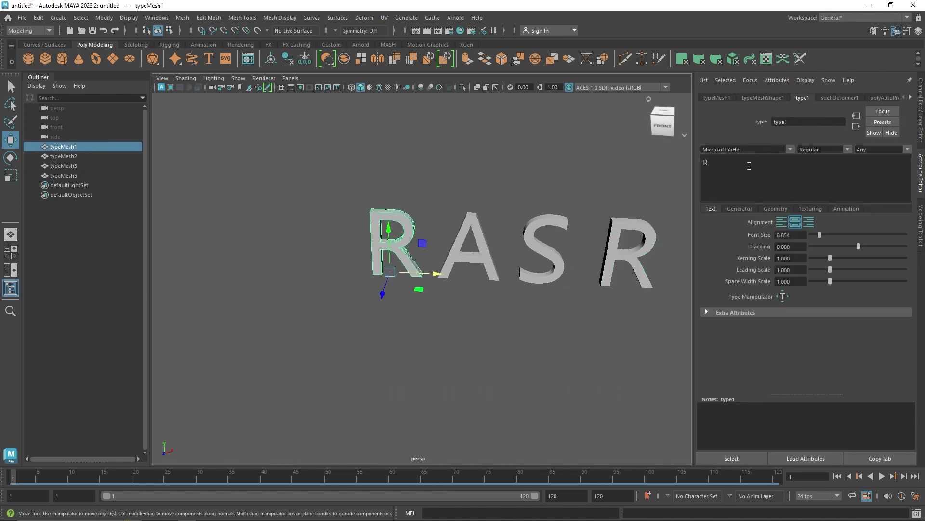
{"action": "left_click", "coordinate": [709, 164]}
{"action": "type", "text": "N"}
{"action": "left_click", "coordinate": [461, 205]}
{"action": "left_click", "coordinate": [382, 223]}
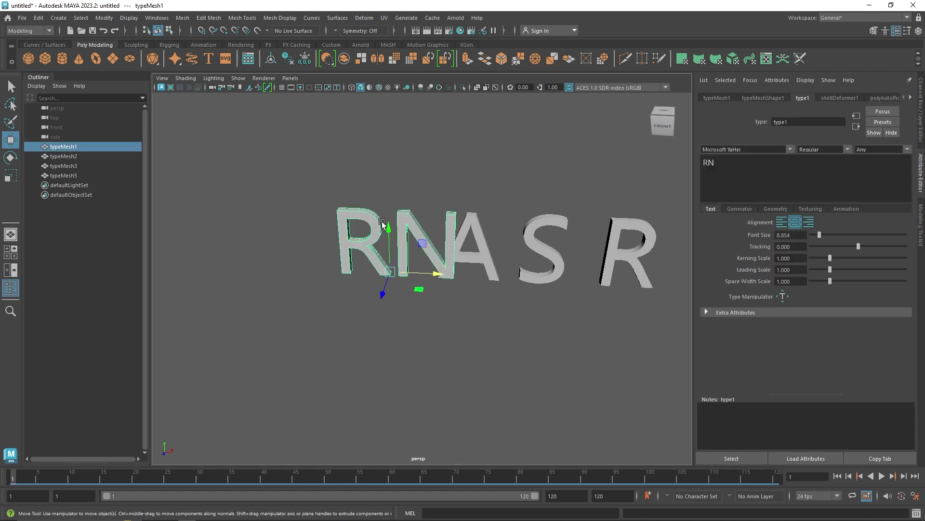
{"action": "key", "text": "Delete"}
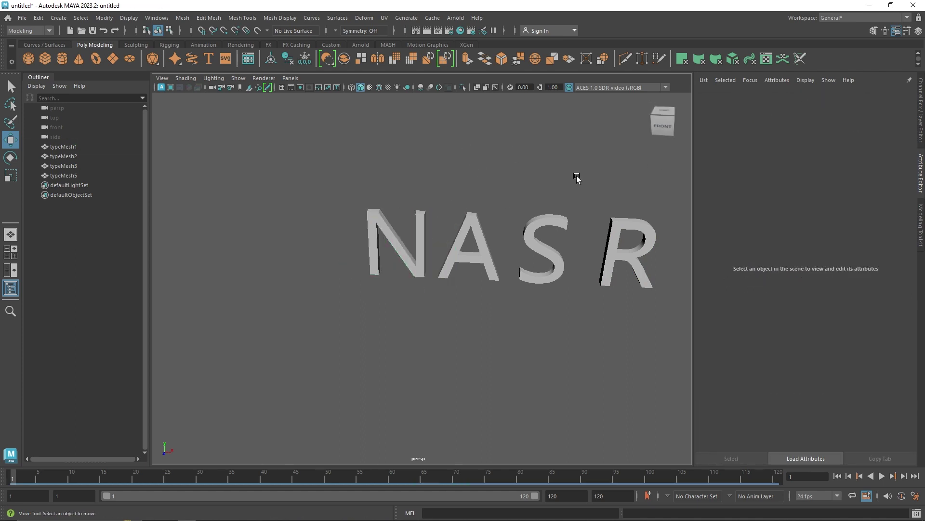
- Select all four letter meshes and create a MASH network from them
{"action": "right_click_drag", "start_coordinate": [577, 178], "coordinate": [513, 183], "text": "alt"}
{"action": "left_click_drag", "start_coordinate": [512, 183], "coordinate": [540, 288], "text": "alt"}
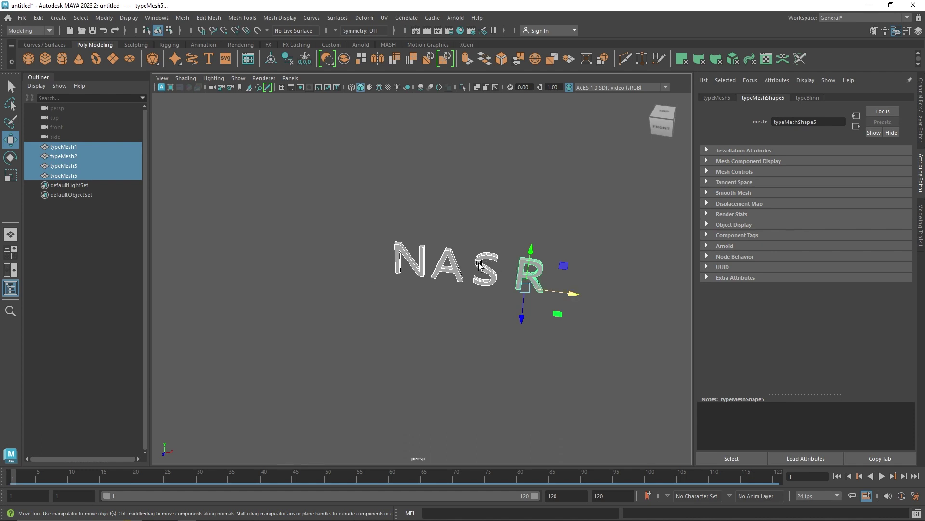
{"action": "left_click", "coordinate": [388, 44]}
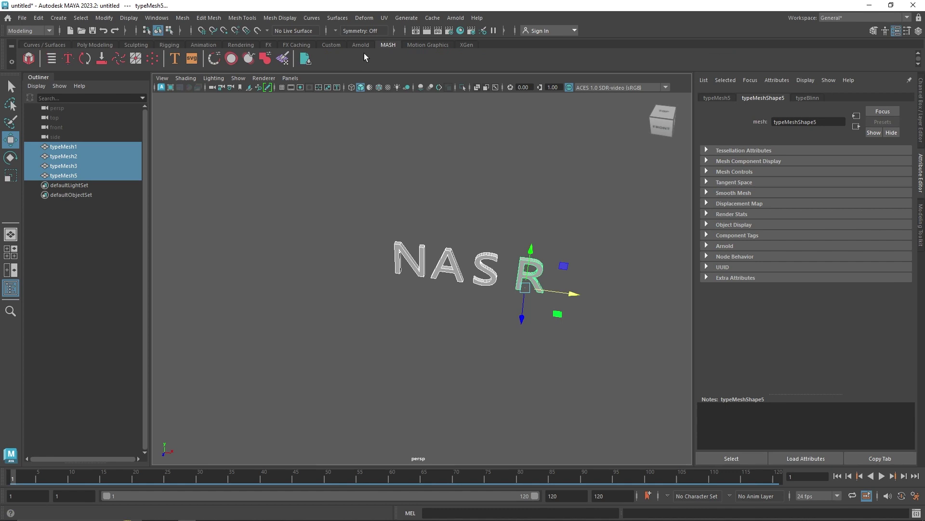
{"action": "left_click", "coordinate": [29, 59]}
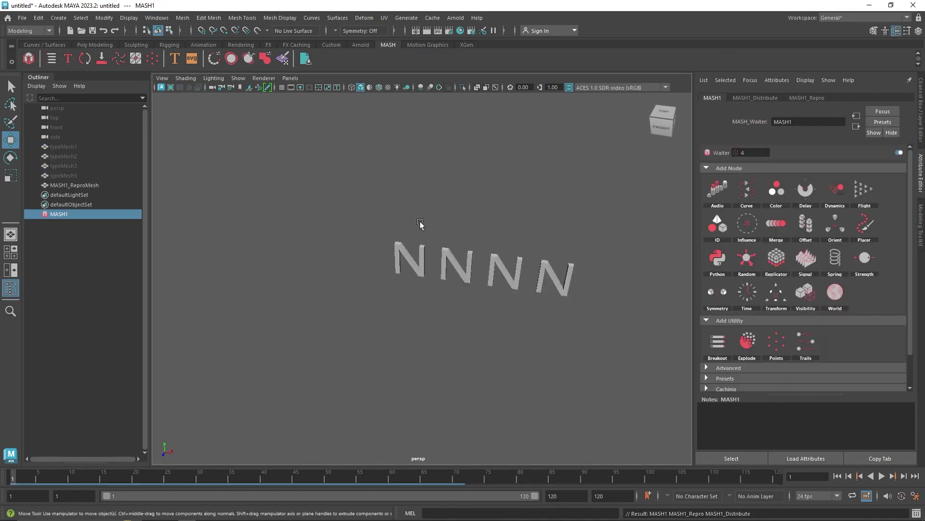
- Add an ID node to the MASH network of letters
{"action": "left_click", "coordinate": [764, 97]}
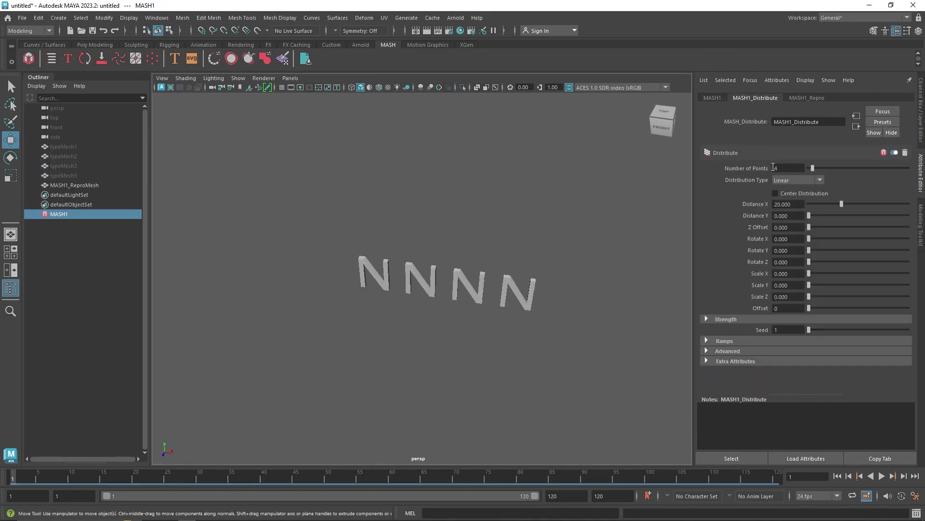
{"action": "left_click", "coordinate": [716, 98]}
{"action": "left_click", "coordinate": [724, 227]}
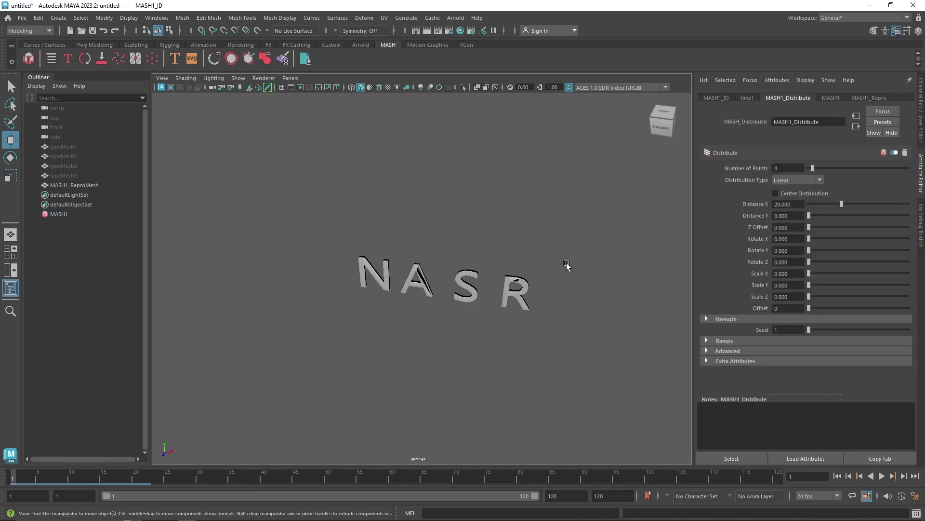
{"action": "left_click_drag", "start_coordinate": [566, 262], "coordinate": [618, 241], "text": "alt"}
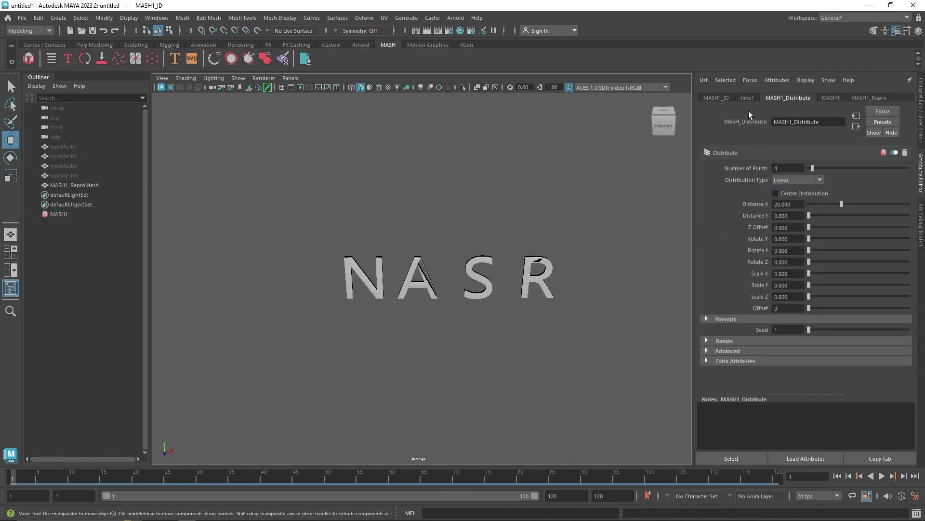
- Check the ID node's settings and switch the network's Distribution Type to Grid
{"action": "left_click", "coordinate": [716, 98]}
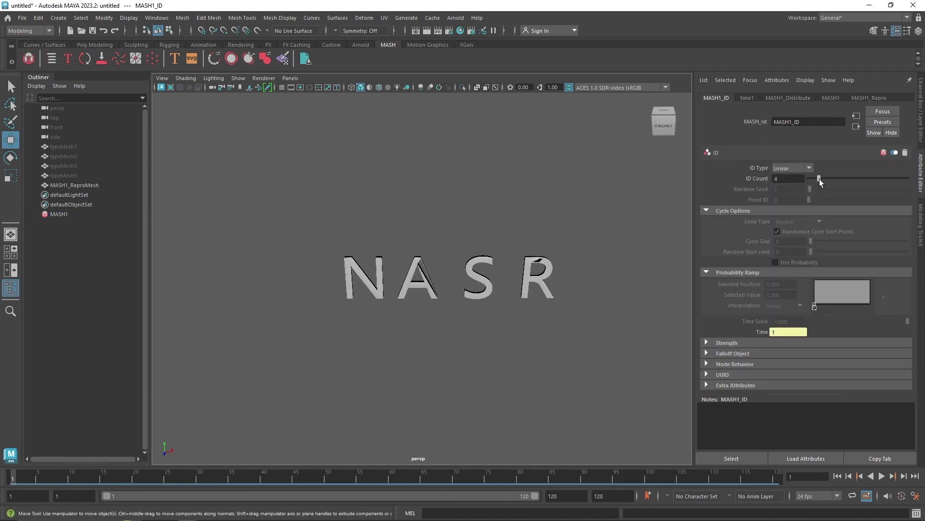
{"action": "left_click", "coordinate": [776, 97]}
{"action": "left_click", "coordinate": [793, 179]}
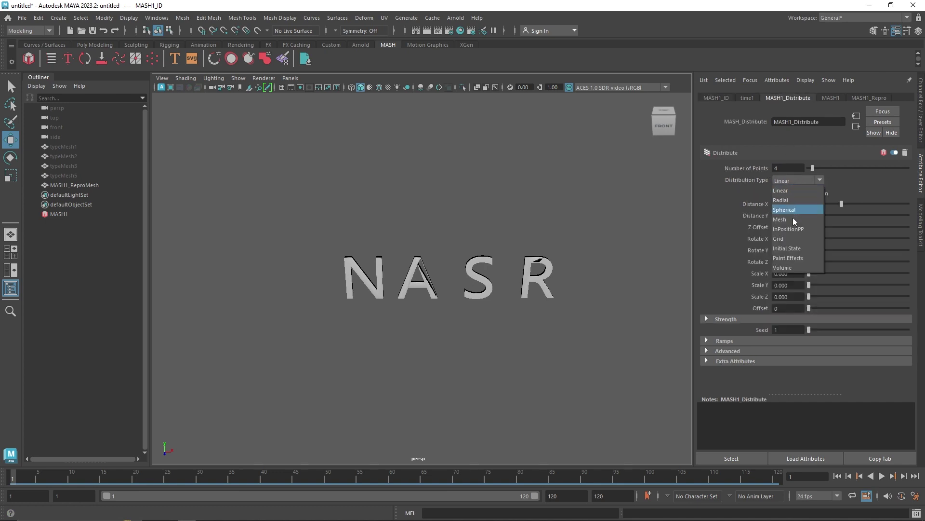
{"action": "left_click", "coordinate": [783, 239]}
- Set Grid X, Y and Z to 3 and Distance X, Y and Z to about 10.294, 12.353 and 12.647
{"action": "mouse_move", "coordinate": [551, 274]}
{"action": "left_mouse_down", "text": "alt"}
{"action": "mouse_move", "coordinate": [453, 280]}
{"action": "mouse_move", "coordinate": [532, 277]}
{"action": "left_mouse_up", "text": "alt"}
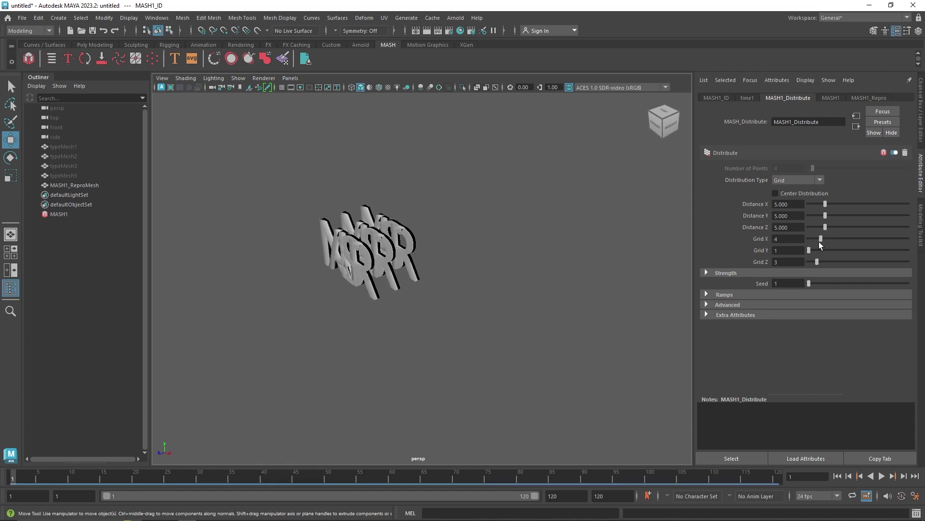
{"action": "left_click_drag", "start_coordinate": [811, 250], "coordinate": [818, 251]}
{"action": "left_click_drag", "start_coordinate": [825, 216], "coordinate": [850, 215]}
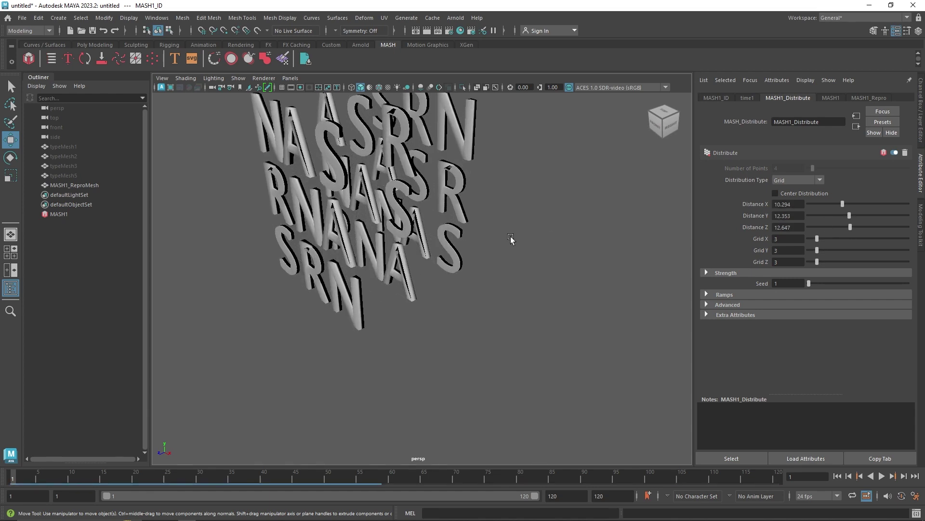
- Examine the letter grid from several angles and open the MASH network's Distribute settings
{"action": "scroll", "coordinate": [512, 238], "scroll_direction": "down", "scroll_amount": 3}
{"action": "left_click_drag", "start_coordinate": [386, 251], "coordinate": [457, 206], "text": "alt"}
{"action": "left_click_drag", "start_coordinate": [456, 207], "coordinate": [380, 230]}
{"action": "right_click_drag", "start_coordinate": [411, 193], "coordinate": [505, 224], "text": "shift"}
{"action": "left_click_drag", "start_coordinate": [459, 258], "coordinate": [442, 262], "text": "alt"}
{"action": "left_click", "coordinate": [442, 263]}
{"action": "left_click", "coordinate": [79, 213]}
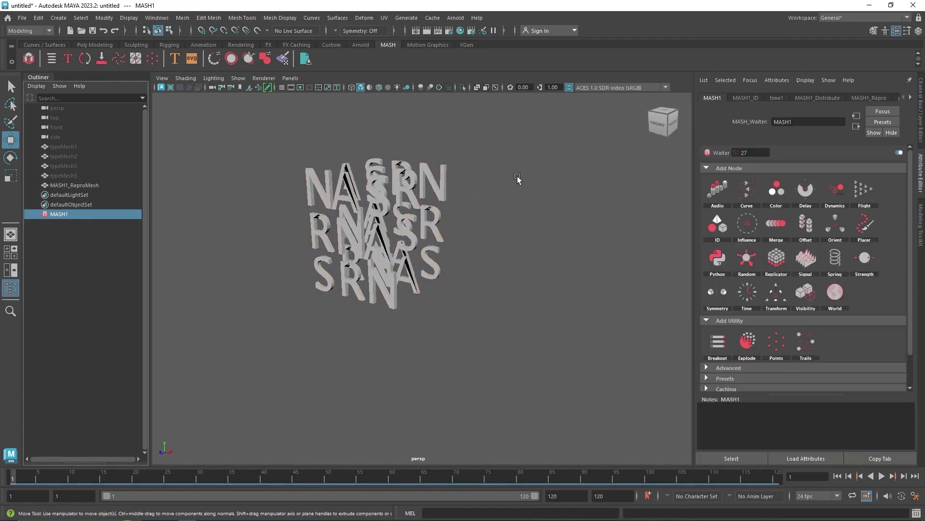
{"action": "left_click", "coordinate": [754, 97]}
{"action": "left_click", "coordinate": [815, 98]}
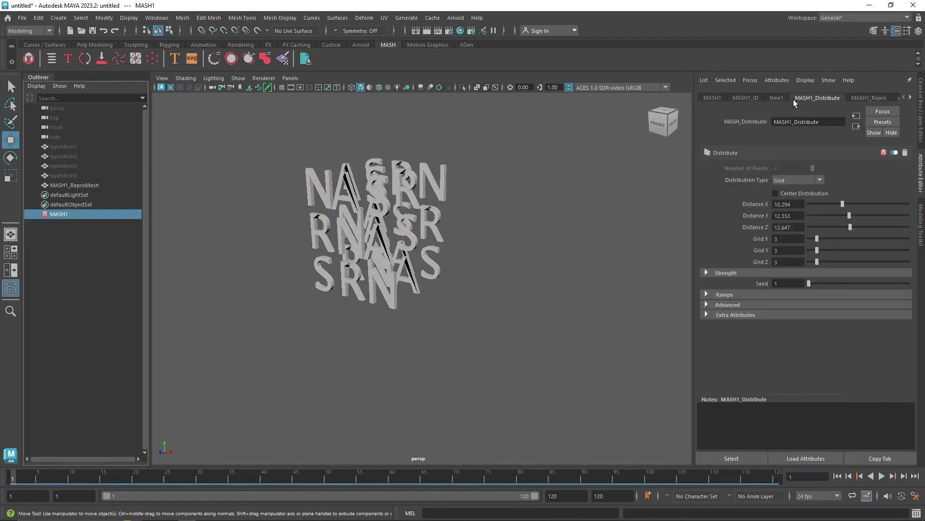
- Add a Random node to the letter network and set its Rotation X, Y and Z to about 108.947, 101.368 and 180
{"action": "left_click", "coordinate": [712, 98]}
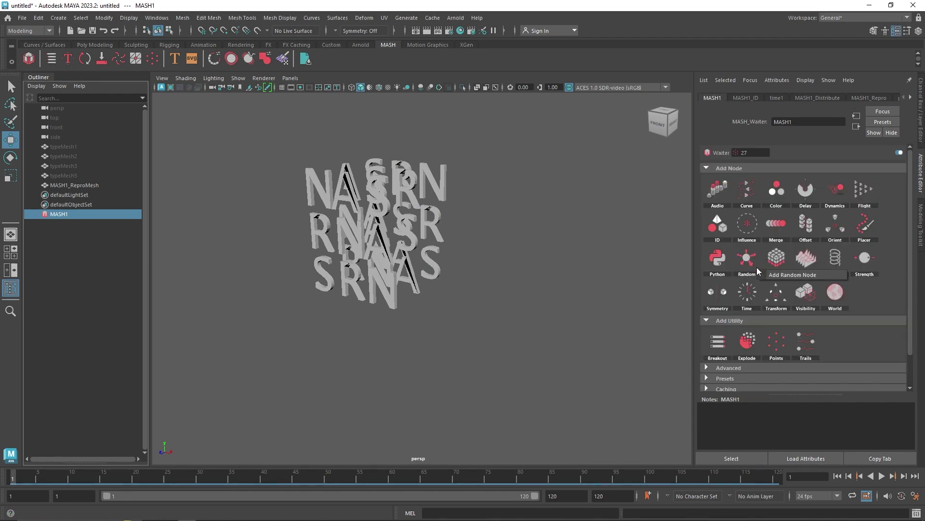
{"action": "left_click", "coordinate": [747, 258]}
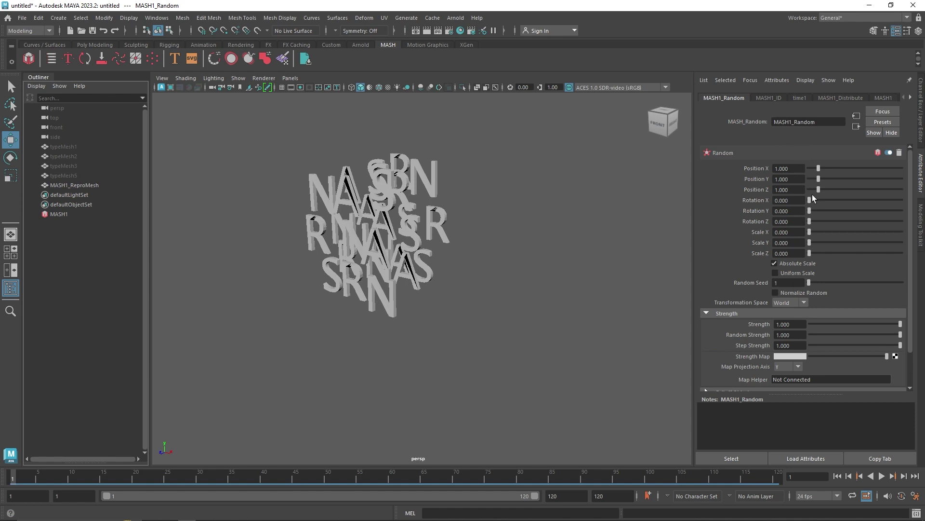
{"action": "left_click_drag", "start_coordinate": [809, 200], "coordinate": [904, 219]}
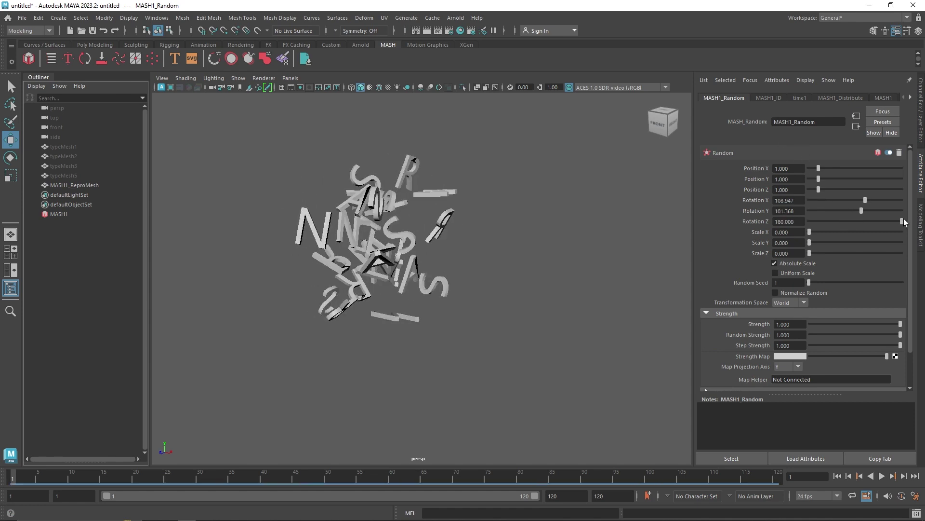
- Set the Random node's Position X, Y and Z to 0 and check the rotated letters from other angles
{"action": "left_click_drag", "start_coordinate": [819, 179], "coordinate": [808, 179]}
{"action": "left_click_drag", "start_coordinate": [818, 190], "coordinate": [808, 168]}
{"action": "mouse_move", "coordinate": [477, 249]}
{"action": "left_mouse_down", "text": "alt"}
{"action": "mouse_move", "coordinate": [556, 230]}
{"action": "mouse_move", "coordinate": [471, 252]}
{"action": "mouse_move", "coordinate": [436, 246]}
{"action": "mouse_move", "coordinate": [517, 267]}
{"action": "mouse_move", "coordinate": [384, 236]}
{"action": "mouse_move", "coordinate": [471, 252]}
{"action": "left_mouse_up", "text": "alt"}
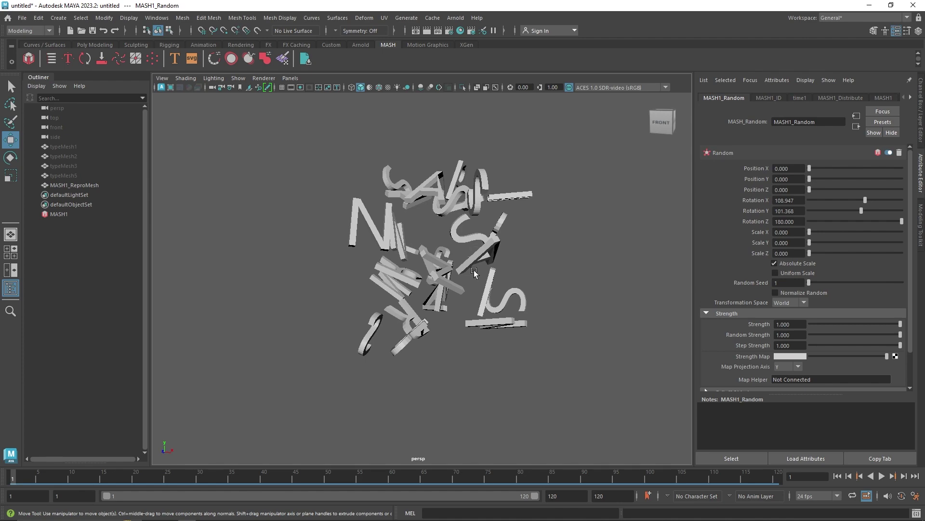
{"action": "left_click_drag", "start_coordinate": [470, 277], "coordinate": [438, 277], "text": "alt"}
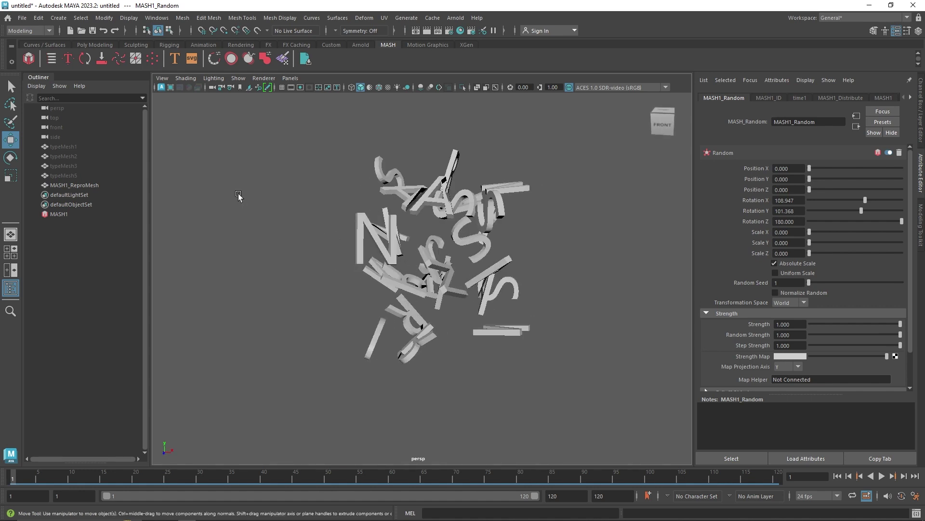
- Delete all letter meshes together with the MASH ReproMesh, and show the viewport grid
{"action": "left_click", "coordinate": [71, 146]}
{"action": "left_click", "coordinate": [71, 185], "text": "shift"}
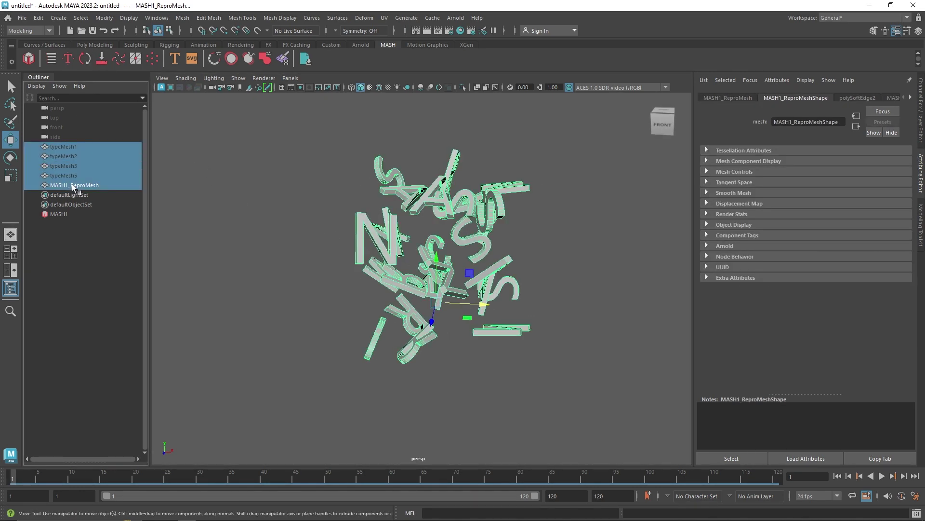
{"action": "key", "text": "Delete"}
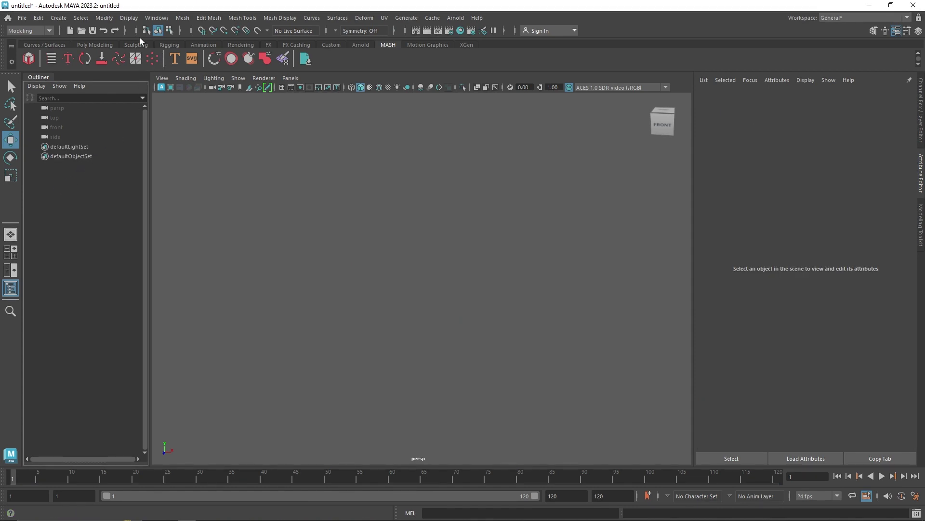
{"action": "left_click", "coordinate": [281, 87]}
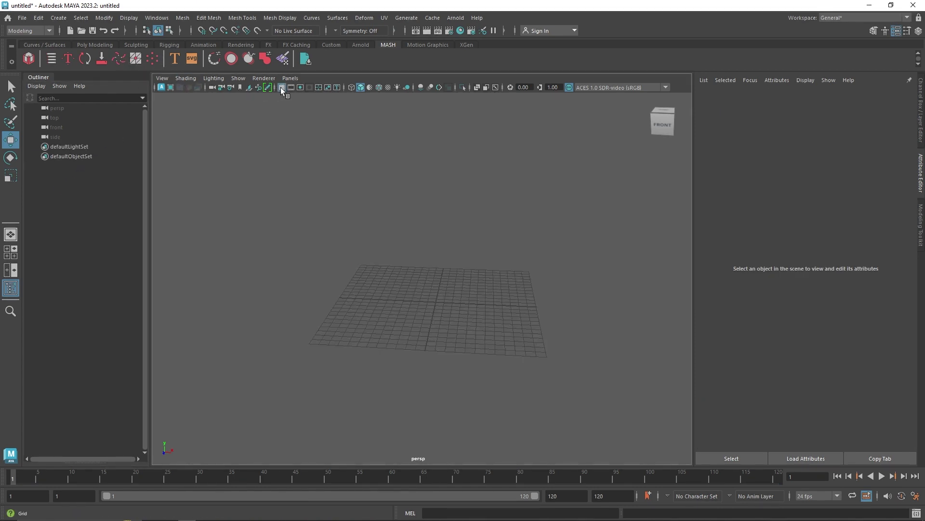
- Create a polygon sphere at the origin and raise it above the grid
{"action": "left_click", "coordinate": [96, 45]}
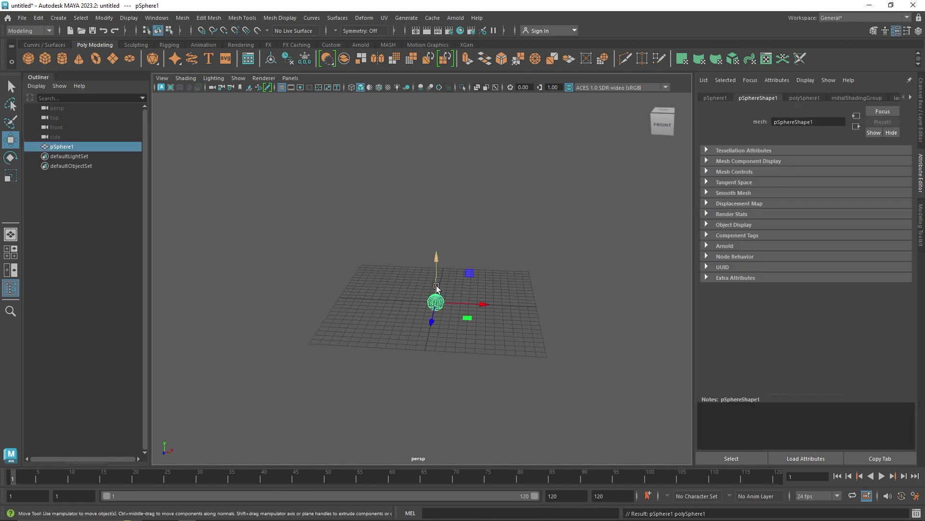
{"action": "left_click_drag", "start_coordinate": [436, 286], "coordinate": [436, 256]}
{"action": "left_click", "coordinate": [451, 297]}
{"action": "scroll", "coordinate": [450, 294], "scroll_direction": "up", "scroll_amount": 3}
{"action": "left_click", "coordinate": [440, 268]}
{"action": "key", "text": "f"}
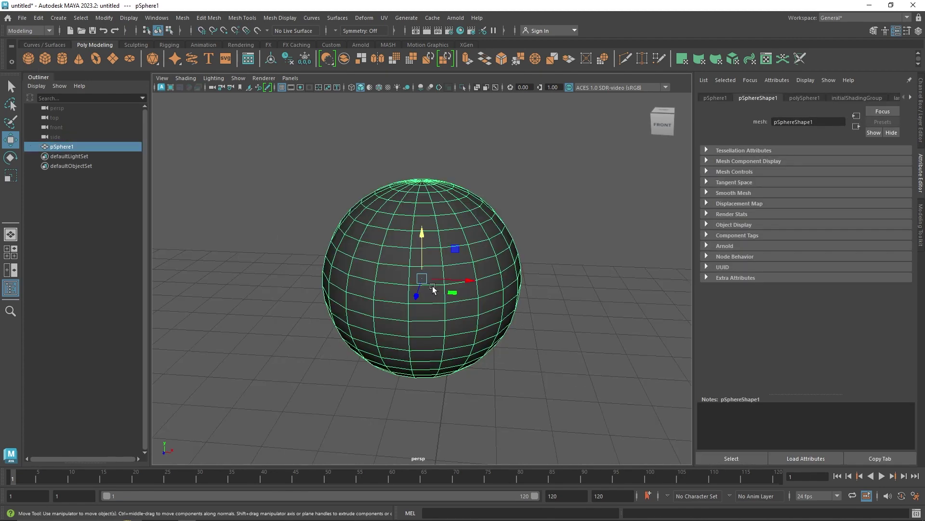
{"action": "scroll", "coordinate": [459, 291], "scroll_direction": "down", "scroll_amount": 6}
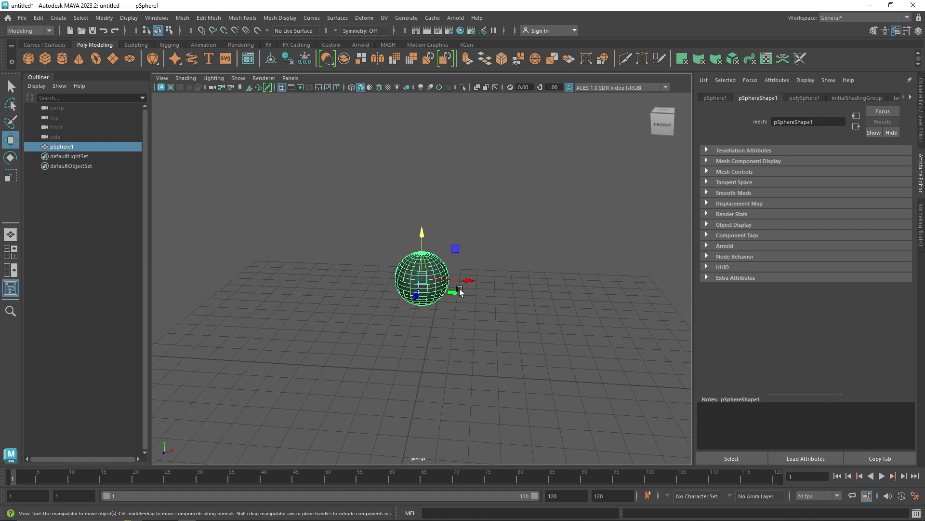
- Triangulate the sphere and reduce its polygons by 97.4 percent to form a faceted rock
{"action": "left_click", "coordinate": [183, 18]}
{"action": "left_click", "coordinate": [324, 215]}
{"action": "key", "text": "ctrl+z"}
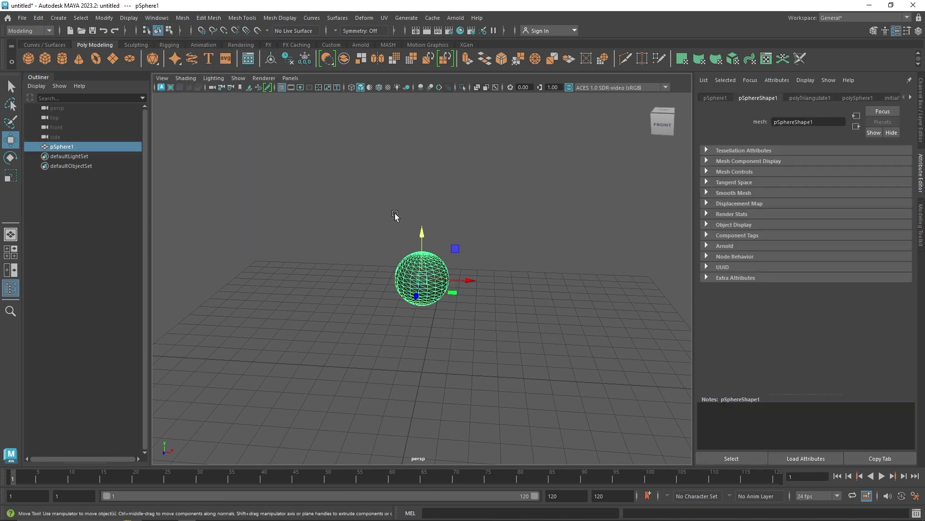
{"action": "left_click", "coordinate": [183, 18]}
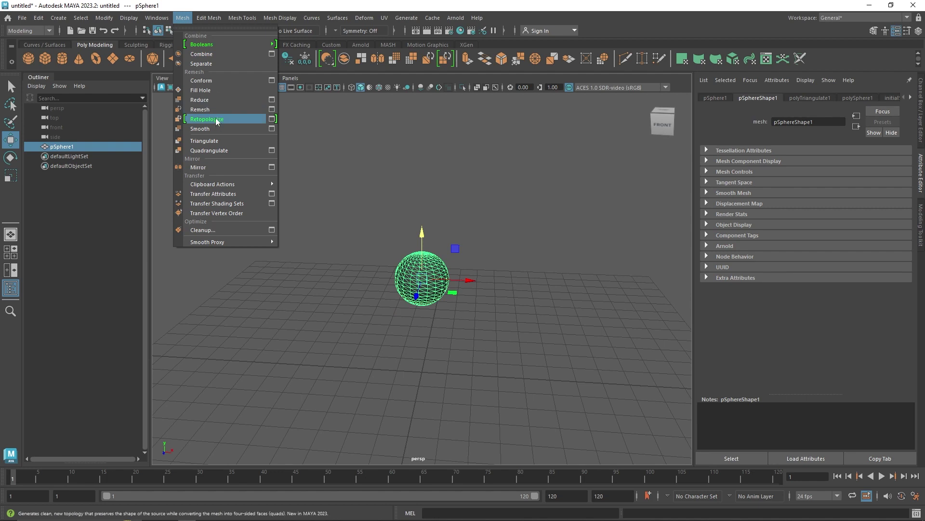
{"action": "left_click", "coordinate": [200, 100]}
{"action": "left_click_drag", "start_coordinate": [570, 298], "coordinate": [807, 317]}
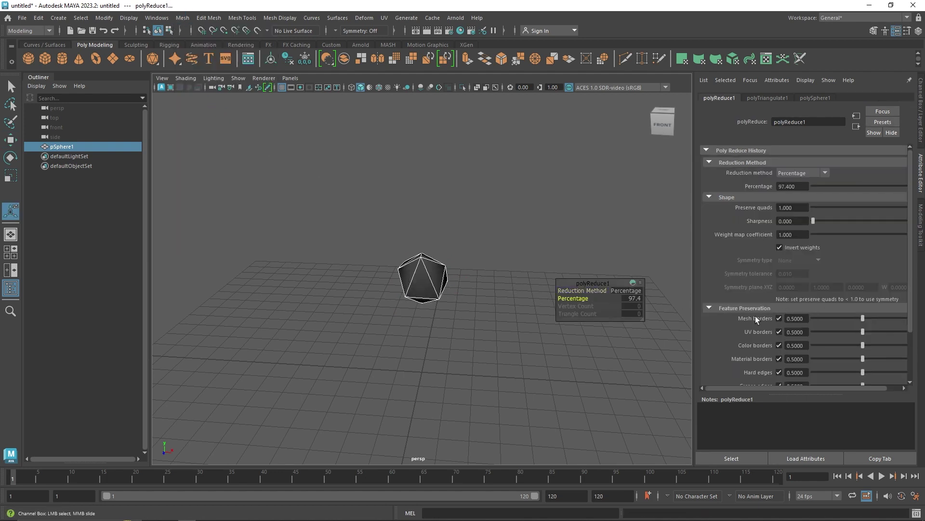
{"action": "left_click", "coordinate": [484, 248]}
- Duplicate the rock three times in a row along X and scale the copies smaller, the last to about 0.112
{"action": "key", "text": "w"}
{"action": "left_click_drag", "start_coordinate": [421, 295], "coordinate": [526, 293]}
{"action": "key", "text": "ctrl+d"}
{"action": "key", "text": "r"}
{"action": "left_click_drag", "start_coordinate": [492, 288], "coordinate": [546, 294]}
{"action": "key", "text": "ctrl+d"}
{"action": "key", "text": "w"}
{"action": "key", "text": "r"}
{"action": "key", "text": "ctrl+d"}
{"action": "key", "text": "w"}
{"action": "key", "text": "r"}
{"action": "left_click_drag", "start_coordinate": [532, 293], "coordinate": [527, 292]}
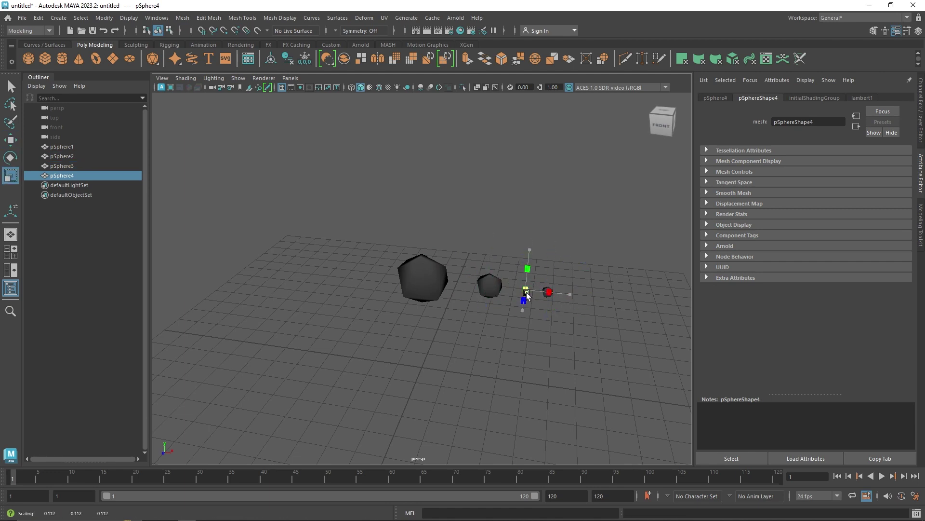
- Scale the rock copies unevenly and rotate them to vary their shapes
{"action": "left_click_drag", "start_coordinate": [490, 257], "coordinate": [569, 282]}
{"action": "key", "text": "e"}
{"action": "left_click", "coordinate": [525, 289]}
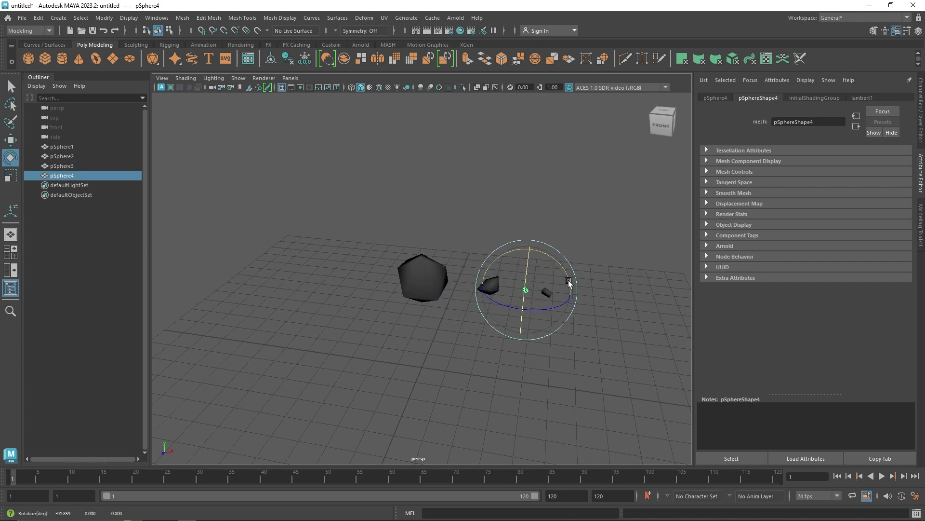
- Clean up all four rocks by deleting their history, freezing transformations and centering pivots
{"action": "scroll", "coordinate": [527, 314], "scroll_direction": "down", "scroll_amount": 3}
{"action": "left_click_drag", "start_coordinate": [333, 195], "coordinate": [525, 323]}
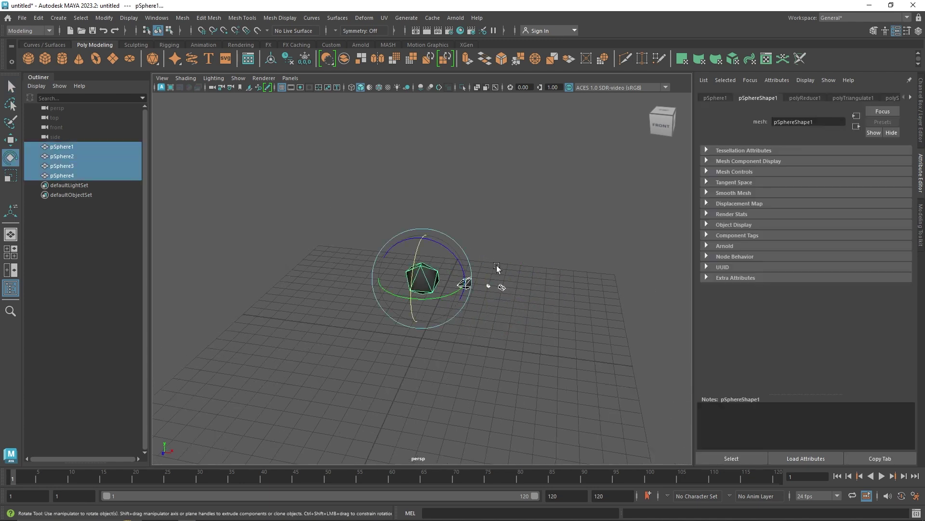
{"action": "left_click", "coordinate": [298, 62]}
{"action": "left_click", "coordinate": [270, 60]}
{"action": "left_click_drag", "start_coordinate": [311, 238], "coordinate": [325, 231], "text": "alt"}
{"action": "left_click", "coordinate": [291, 195]}
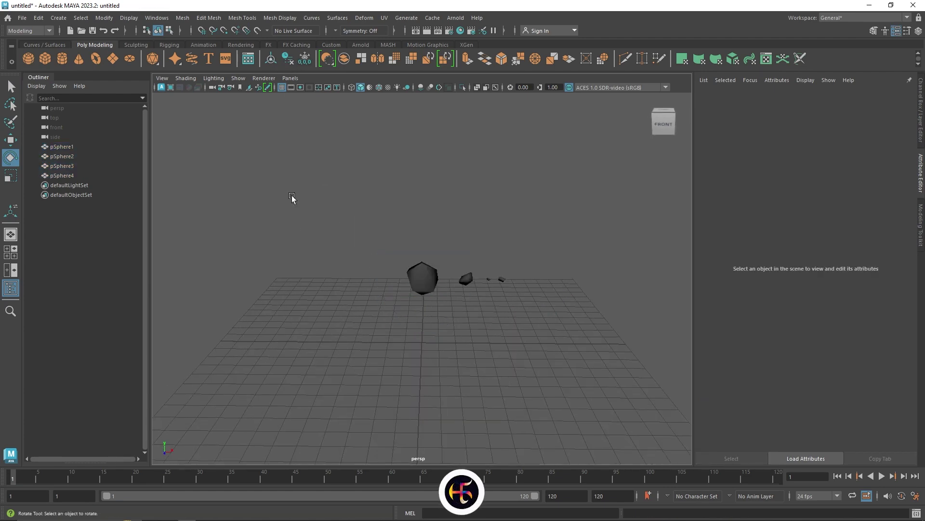
- Create a MASH network from the four rocks and add an ID node to it
{"action": "left_click_drag", "start_coordinate": [292, 197], "coordinate": [636, 338]}
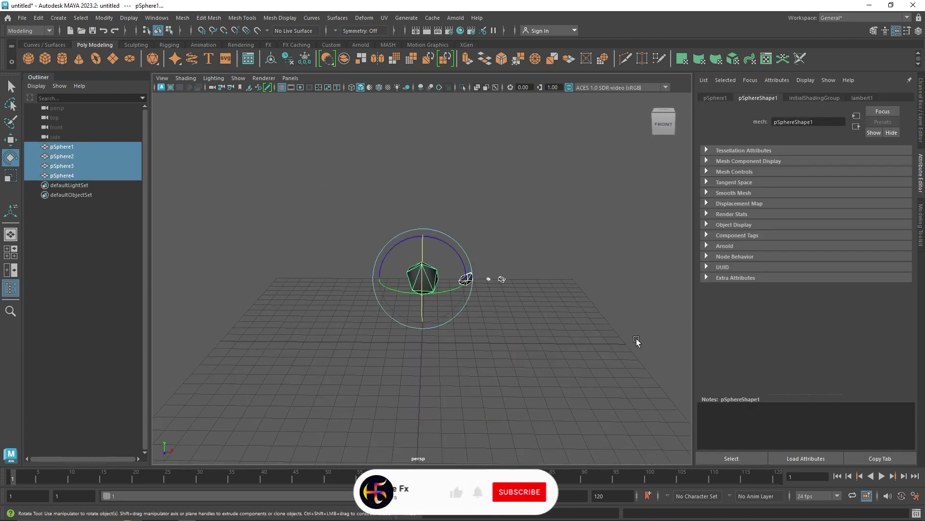
{"action": "left_click", "coordinate": [386, 44]}
{"action": "left_click", "coordinate": [28, 59]}
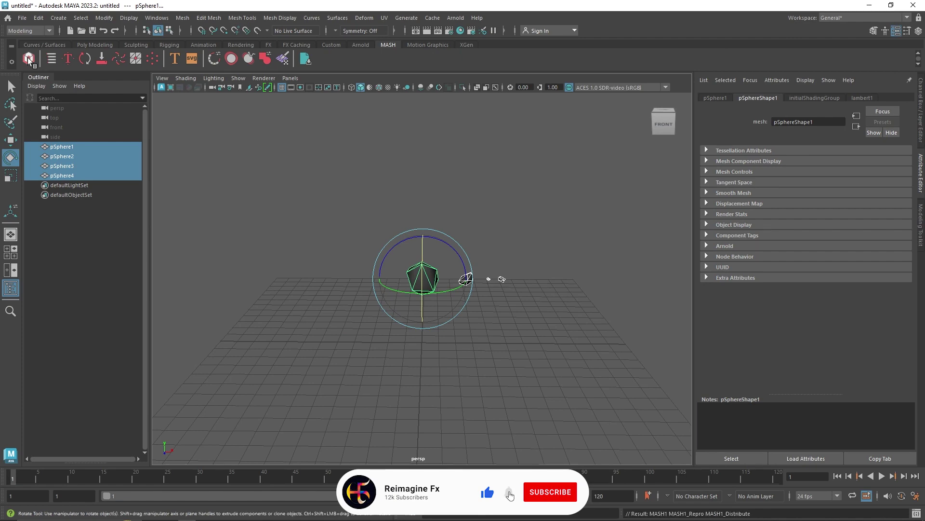
{"action": "left_click_drag", "start_coordinate": [523, 308], "coordinate": [607, 282], "text": "alt"}
{"action": "left_click", "coordinate": [717, 223]}
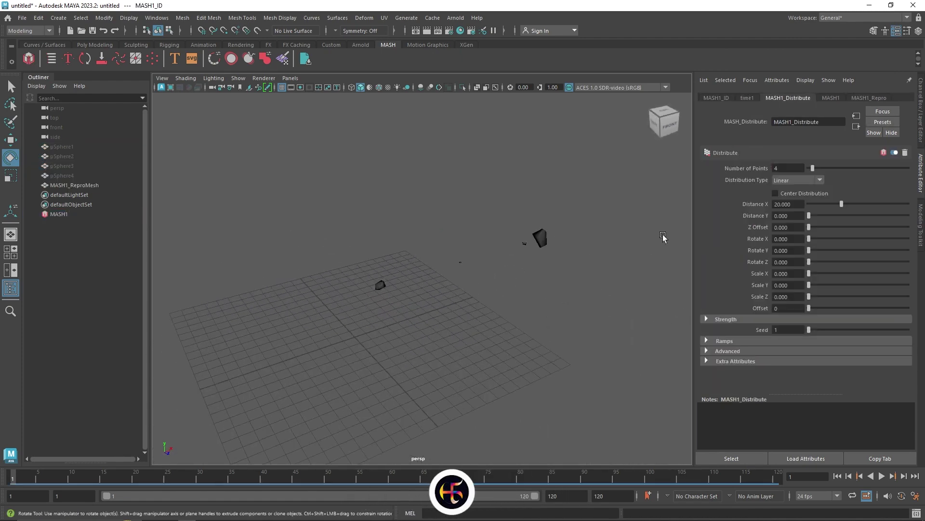
{"action": "left_click_drag", "start_coordinate": [663, 237], "coordinate": [240, 154], "text": "alt"}
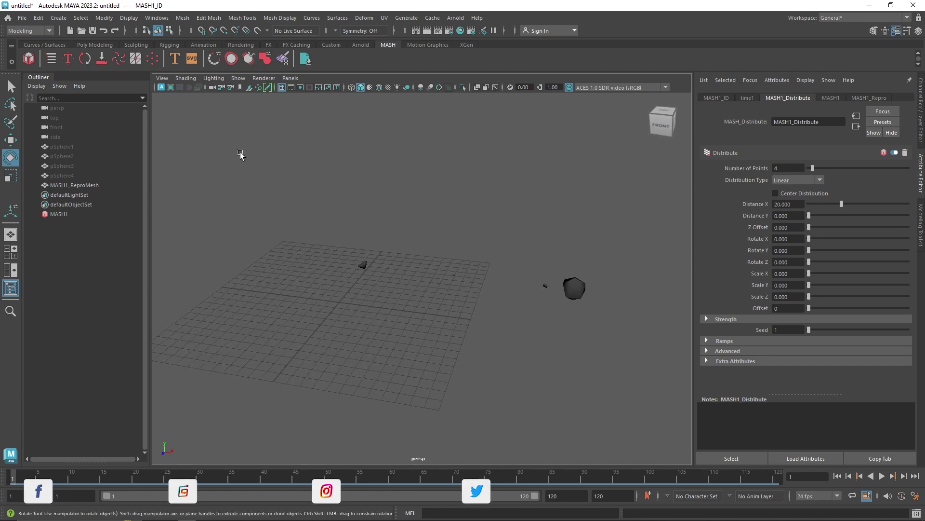
- Create a polygon plane at the origin and scale it uniformly to about 26.63
{"action": "left_click", "coordinate": [89, 45]}
{"action": "left_click", "coordinate": [112, 60]}
{"action": "key", "text": "r"}
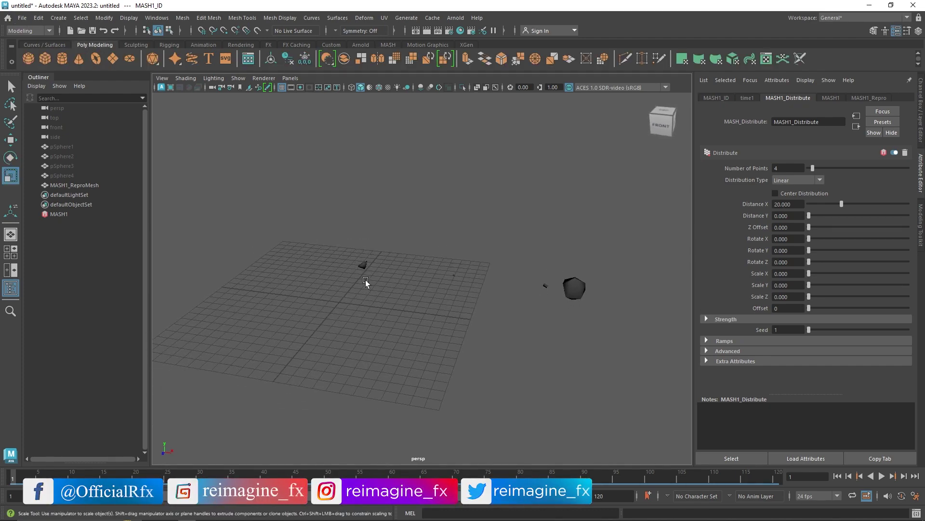
{"action": "left_click_drag", "start_coordinate": [339, 302], "coordinate": [536, 327]}
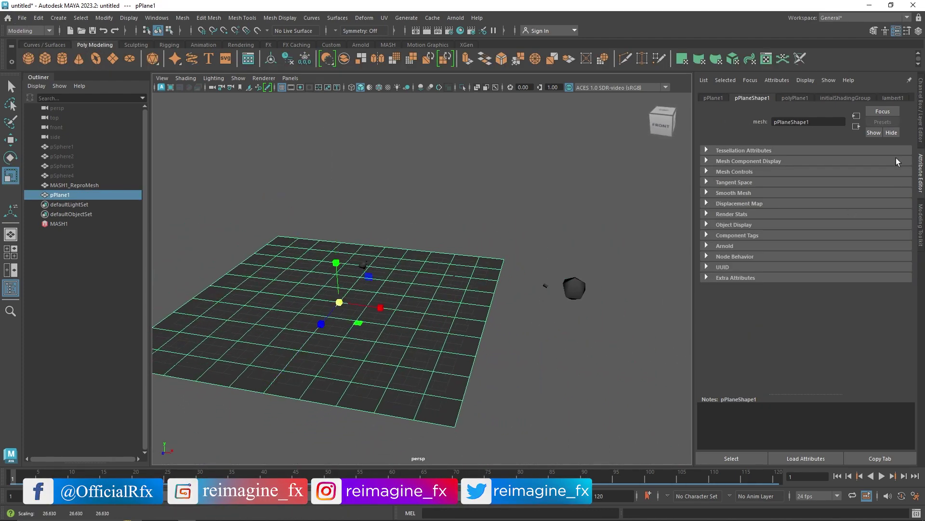
- Increase the plane's Subdivisions Width and Subdivisions Height to give it a dense mesh
{"action": "key", "text": "ctrl+a"}
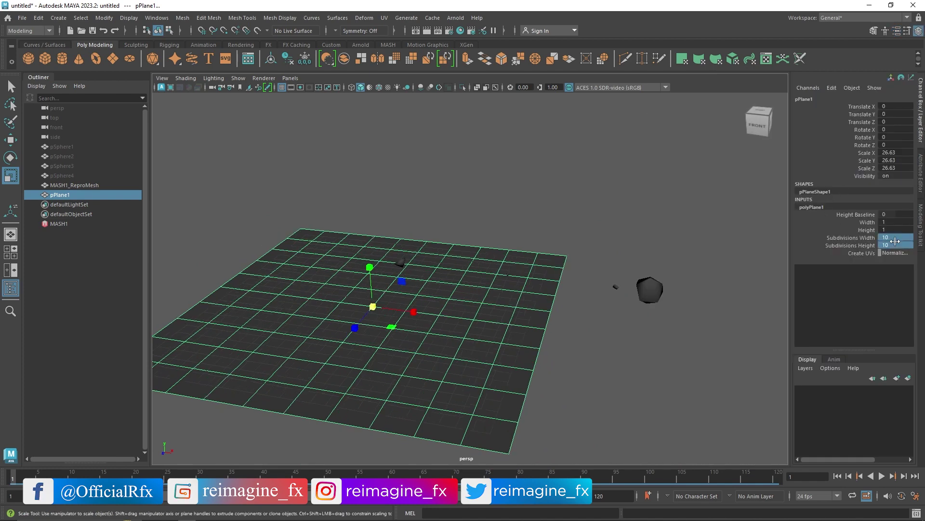
{"action": "left_click", "coordinate": [606, 181]}
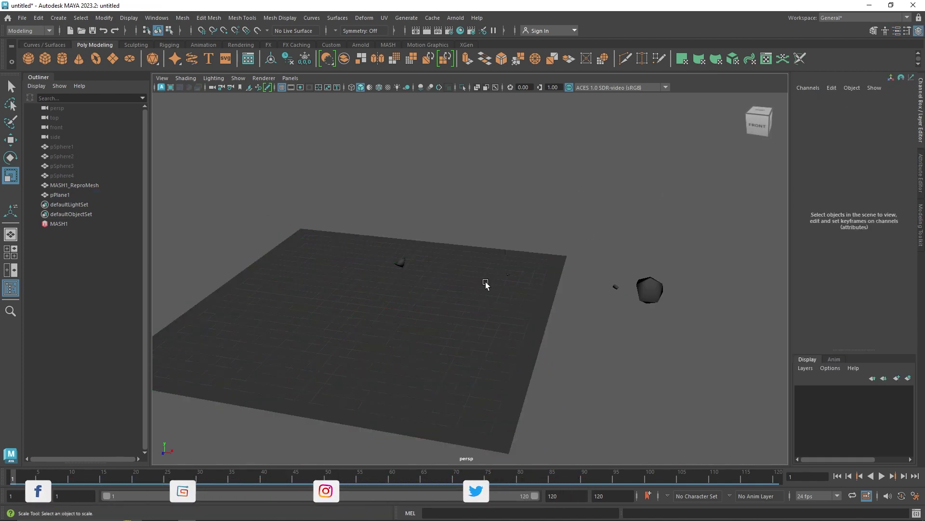
{"action": "left_click", "coordinate": [485, 284]}
{"action": "left_click", "coordinate": [877, 207]}
{"action": "left_click", "coordinate": [892, 238]}
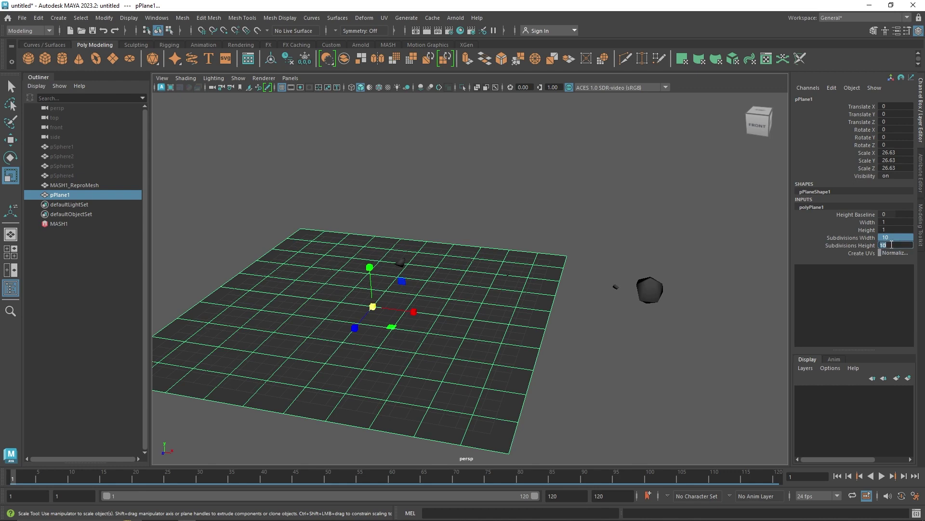
{"action": "left_click", "coordinate": [241, 113]}
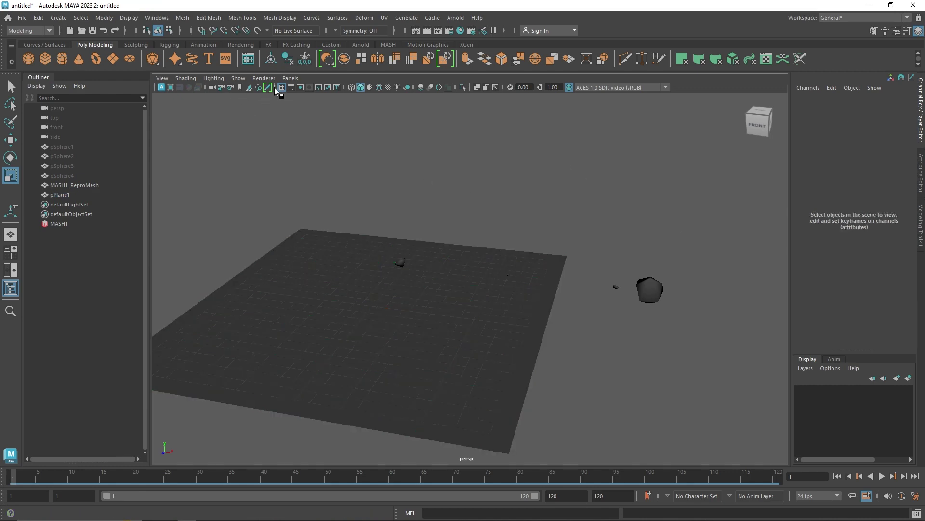
- Hide the viewport grid and assign a new Blinn material to the plane
{"action": "middle_click_drag", "start_coordinate": [258, 166], "coordinate": [321, 162], "text": "alt"}
{"action": "left_click", "coordinate": [339, 268]}
{"action": "right_click_drag", "start_coordinate": [349, 245], "coordinate": [397, 498]}
{"action": "left_click", "coordinate": [410, 432]}
{"action": "left_click", "coordinate": [489, 197]}
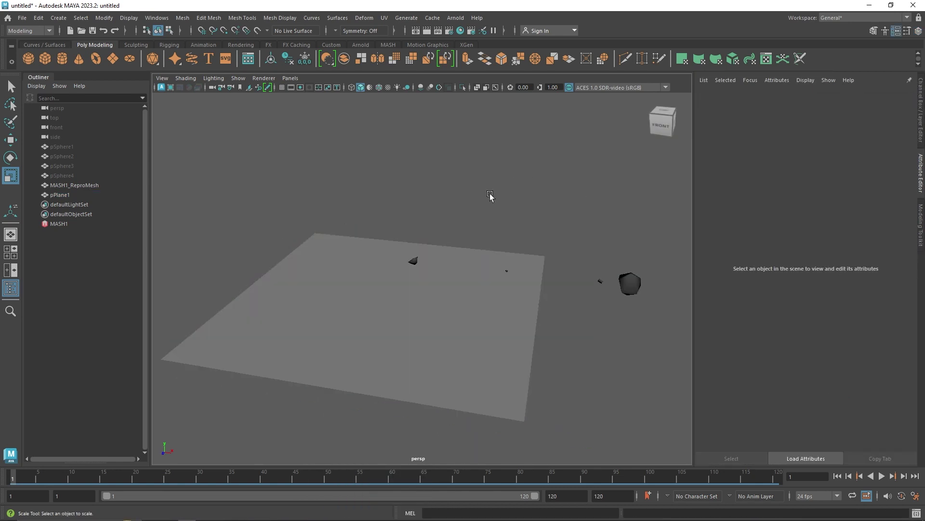
- Sculpt uneven hills across the plane with an enlarged Wax tool brush, and leave sculpting with the Select tool
{"action": "left_click", "coordinate": [397, 286]}
{"action": "left_click", "coordinate": [136, 45]}
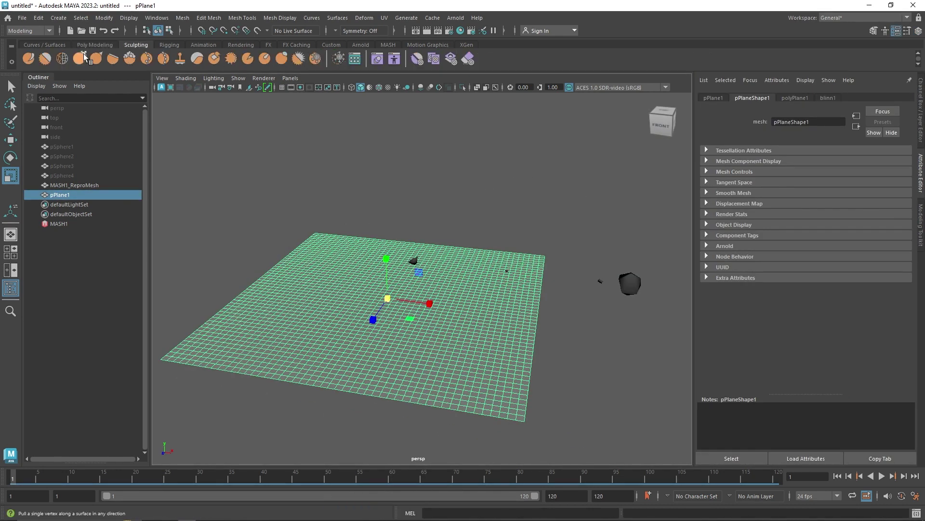
{"action": "key", "text": "b"}
{"action": "left_click_drag", "start_coordinate": [430, 349], "coordinate": [289, 349]}
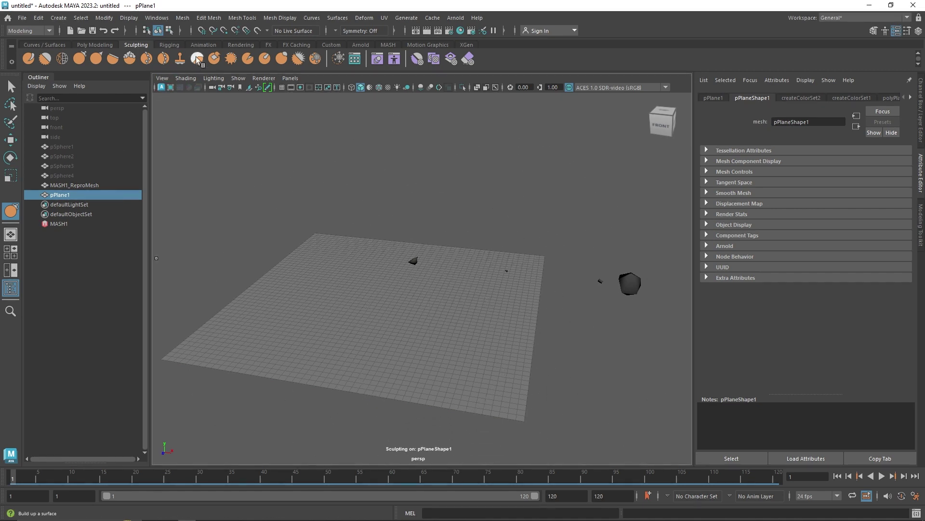
{"action": "left_click", "coordinate": [196, 59]}
{"action": "key", "text": "b"}
{"action": "left_click_drag", "start_coordinate": [389, 316], "coordinate": [354, 316]}
{"action": "mouse_move", "coordinate": [441, 335]}
{"action": "left_mouse_down"}
{"action": "mouse_move", "coordinate": [391, 269]}
{"action": "mouse_move", "coordinate": [336, 303]}
{"action": "left_mouse_up"}
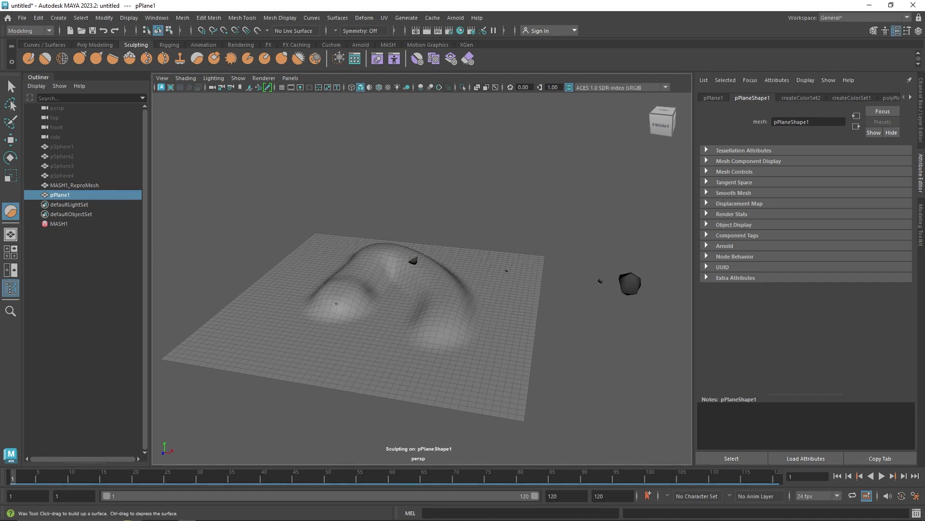
{"action": "mouse_move", "coordinate": [272, 308]}
{"action": "left_mouse_down"}
{"action": "mouse_move", "coordinate": [493, 347]}
{"action": "mouse_move", "coordinate": [453, 275]}
{"action": "left_mouse_up"}
{"action": "mouse_move", "coordinate": [397, 271]}
{"action": "left_mouse_down"}
{"action": "mouse_move", "coordinate": [315, 266]}
{"action": "mouse_move", "coordinate": [350, 258]}
{"action": "mouse_move", "coordinate": [395, 289]}
{"action": "left_mouse_up"}
{"action": "left_click", "coordinate": [11, 86]}
{"action": "left_click", "coordinate": [398, 179]}
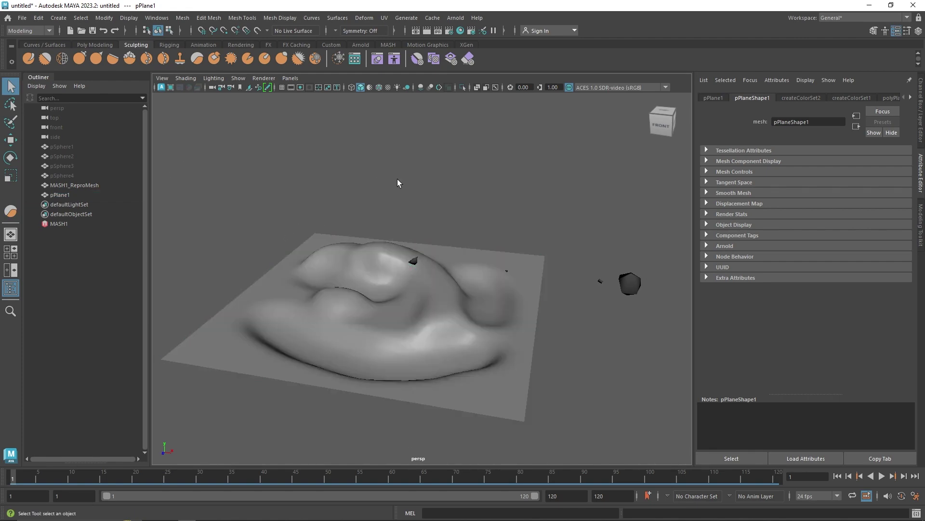
- Switch the MASH1 Distribute node to the Mesh distribution type and connect the sculpted pPlane1 as its Input Mesh
{"action": "left_click_drag", "start_coordinate": [398, 183], "coordinate": [407, 229], "text": "alt"}
{"action": "left_click_drag", "start_coordinate": [627, 260], "coordinate": [559, 209]}
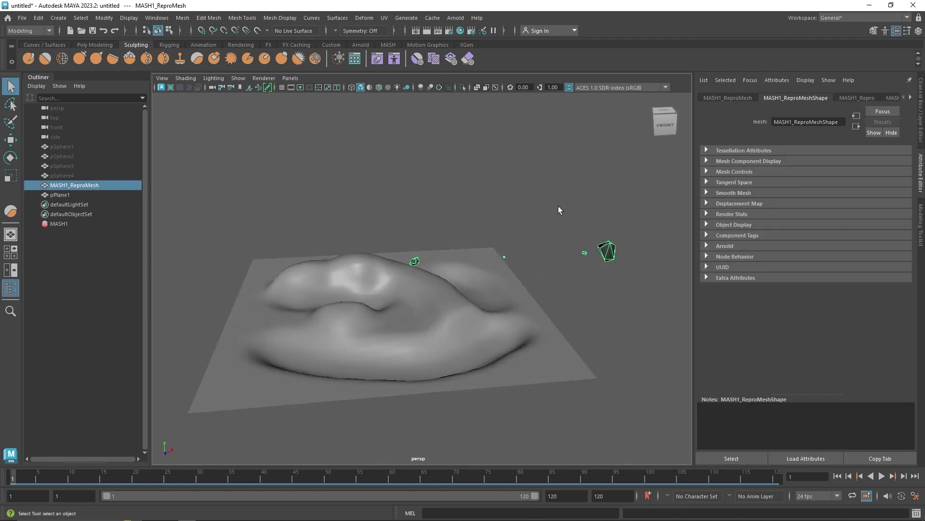
{"action": "left_click", "coordinate": [77, 223]}
{"action": "left_click", "coordinate": [807, 99]}
{"action": "left_click", "coordinate": [797, 180]}
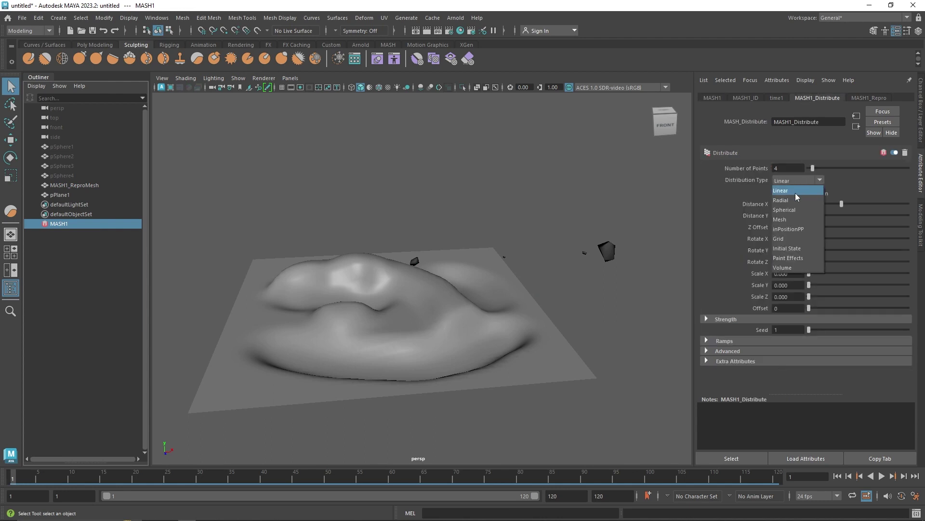
{"action": "left_click", "coordinate": [794, 220]}
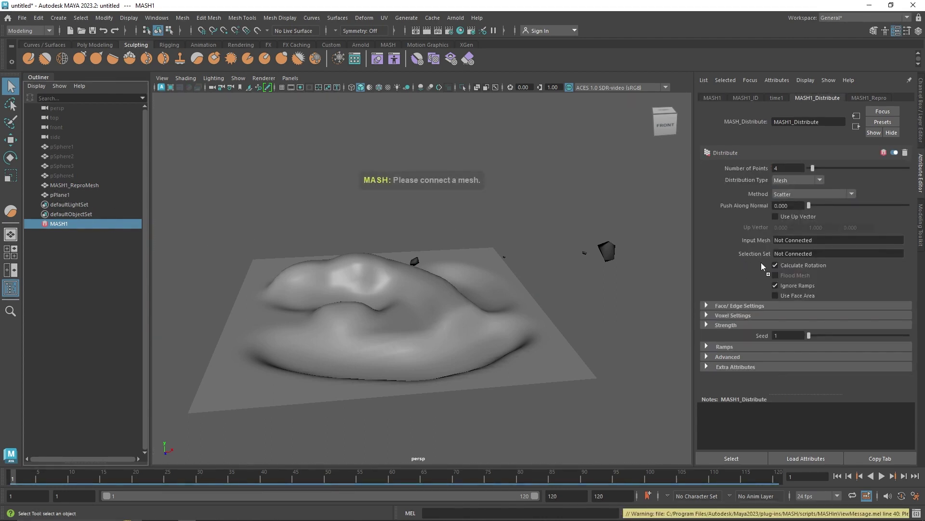
{"action": "middle_click_drag", "start_coordinate": [797, 241], "coordinate": [798, 241]}
{"action": "left_click_drag", "start_coordinate": [405, 267], "coordinate": [428, 289], "text": "alt"}
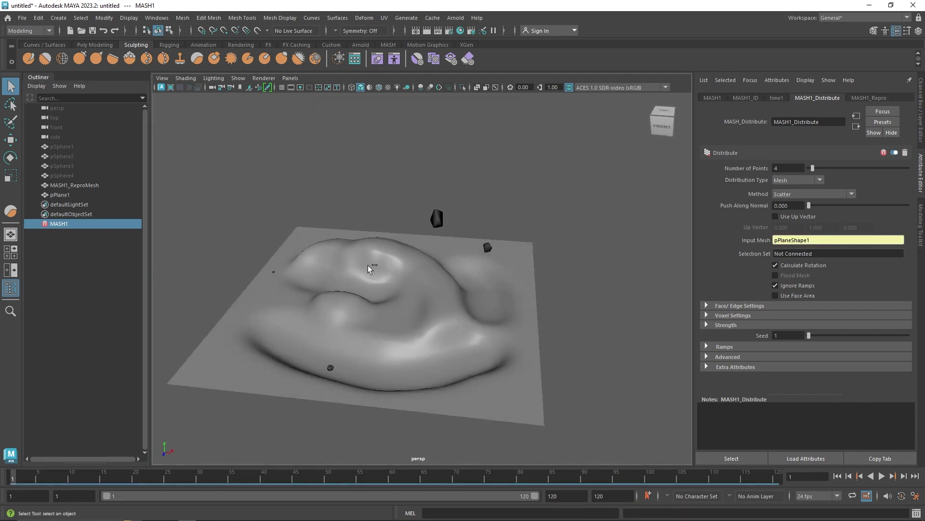
- Freeze the sculpted plane's transformations and delete its construction history
{"action": "key", "text": "ctrl+z"}
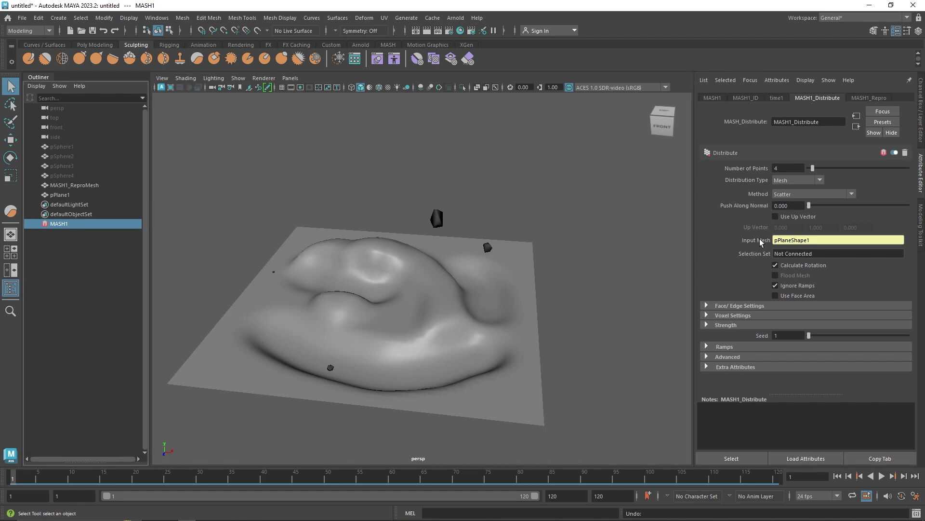
{"action": "left_click", "coordinate": [60, 194]}
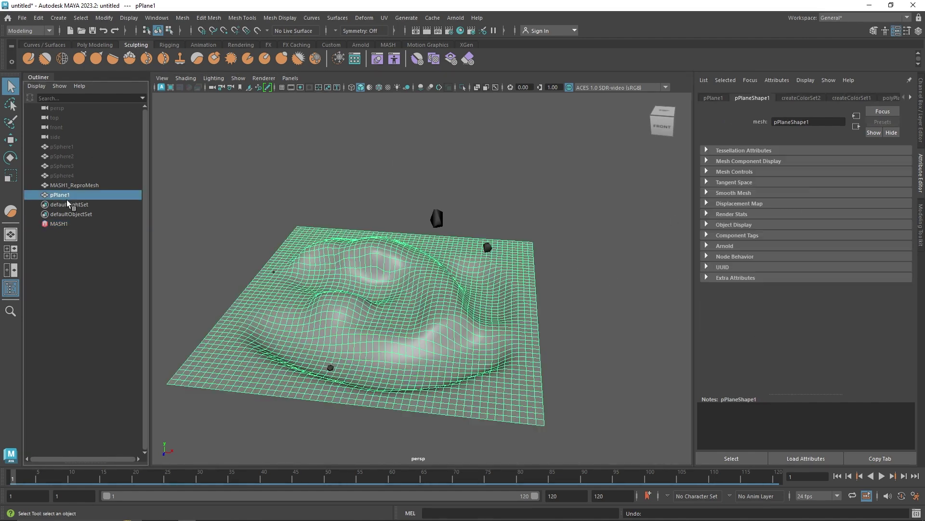
{"action": "left_click", "coordinate": [66, 225]}
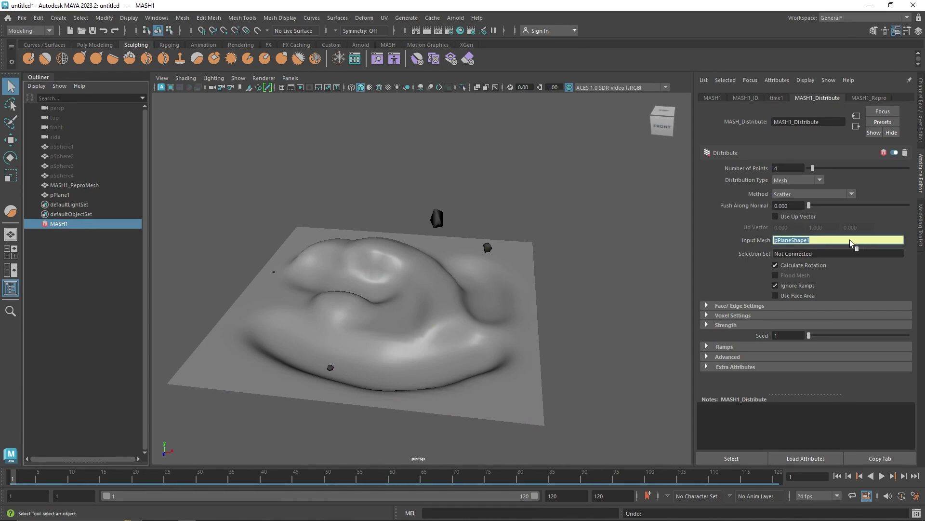
{"action": "left_click", "coordinate": [361, 261]}
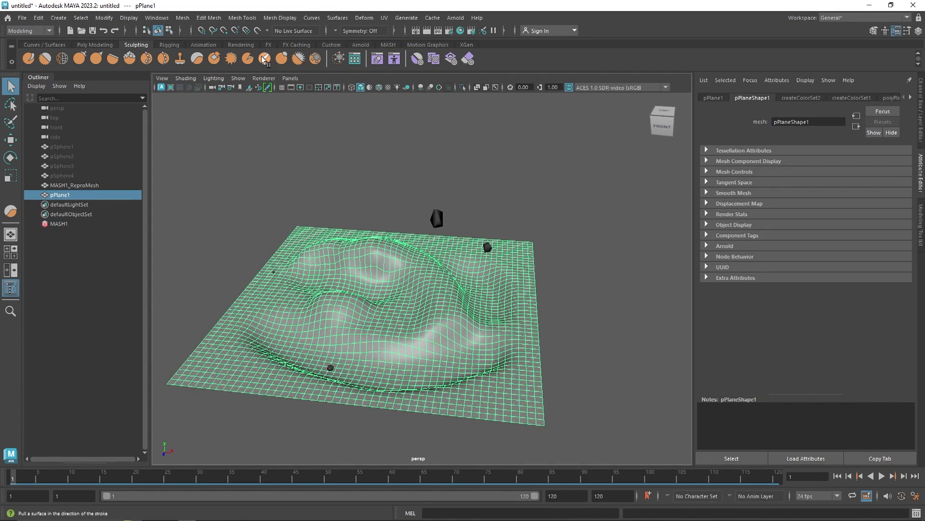
{"action": "left_click", "coordinate": [90, 44]}
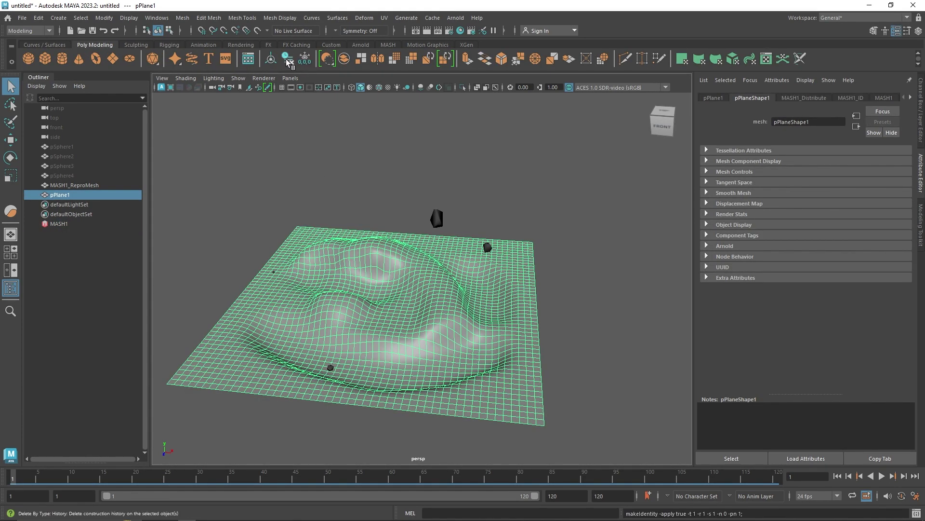
{"action": "left_click", "coordinate": [337, 190]}
{"action": "left_click_drag", "start_coordinate": [347, 198], "coordinate": [407, 251], "text": "alt"}
{"action": "left_click", "coordinate": [452, 270]}
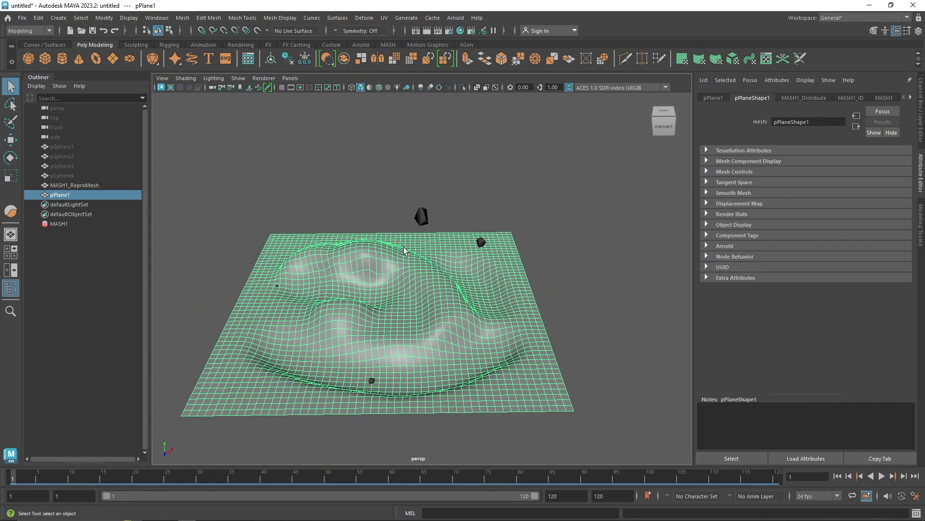
- Try a higher Number of Points on the MASH1 Distribute node and settle on 14
{"action": "left_click", "coordinate": [77, 224]}
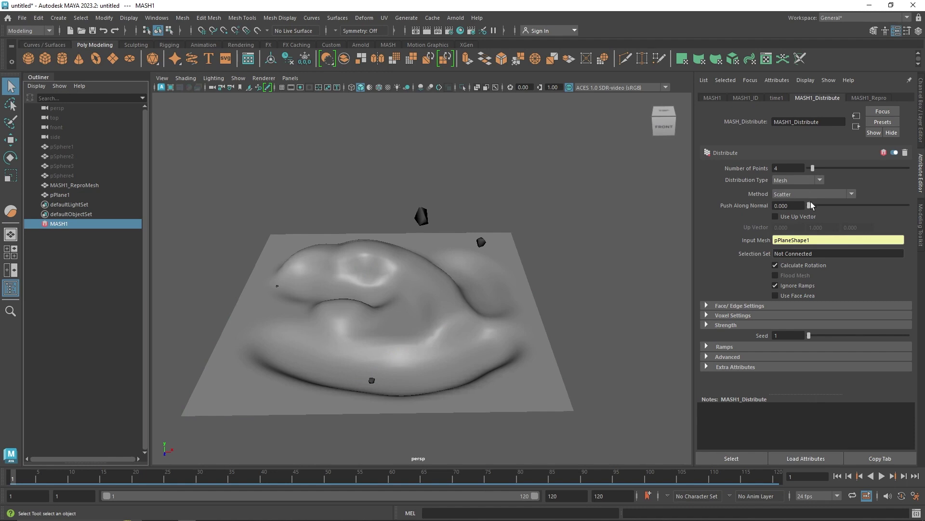
{"action": "left_click_drag", "start_coordinate": [812, 168], "coordinate": [877, 168]}
{"action": "left_click_drag", "start_coordinate": [424, 251], "coordinate": [340, 294], "text": "alt"}
{"action": "left_click_drag", "start_coordinate": [878, 168], "coordinate": [824, 172]}
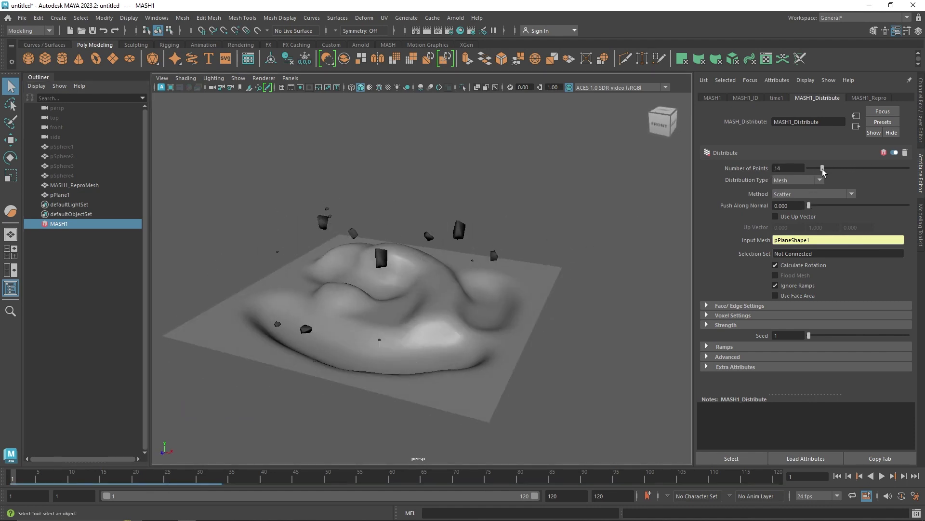
- Break the Distribute node's Input Mesh connection and reconnect the sculpted pPlane1 to it
{"action": "right_click", "coordinate": [782, 242]}
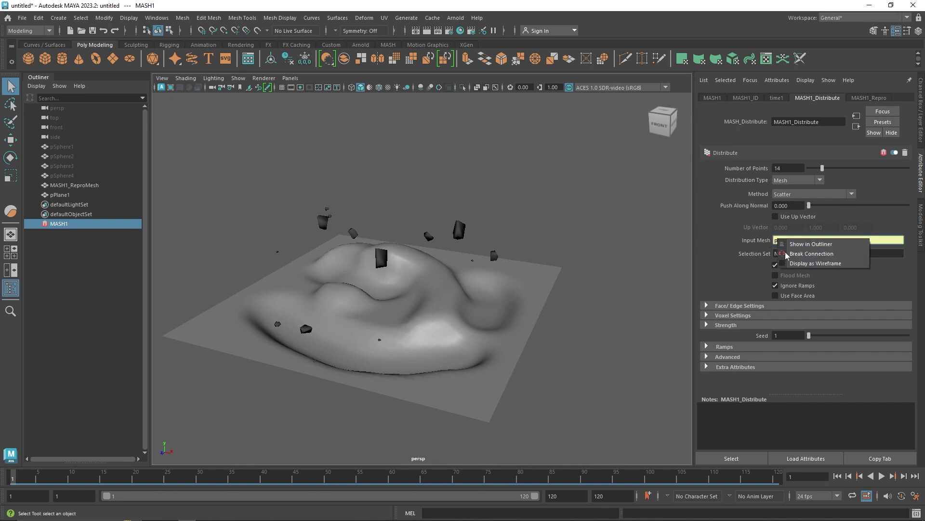
{"action": "left_click", "coordinate": [795, 253]}
{"action": "left_click", "coordinate": [441, 270]}
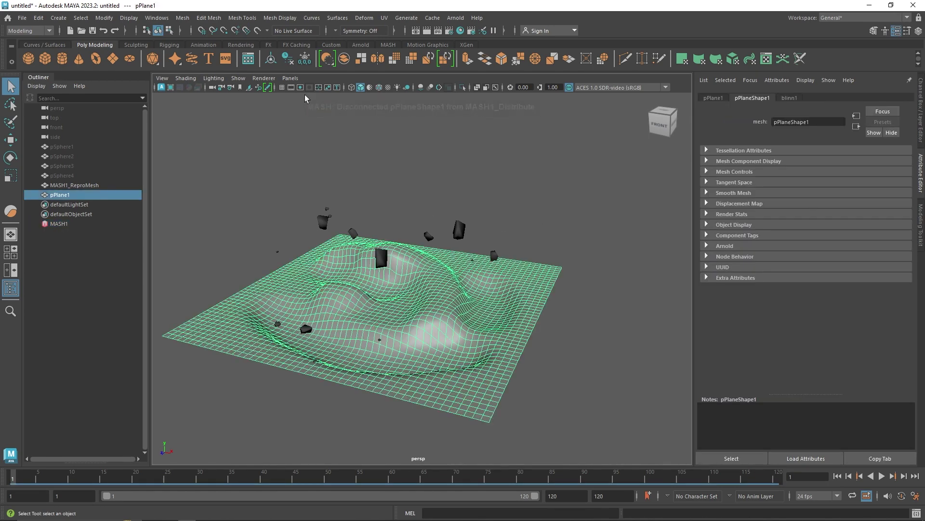
{"action": "left_click", "coordinate": [66, 224]}
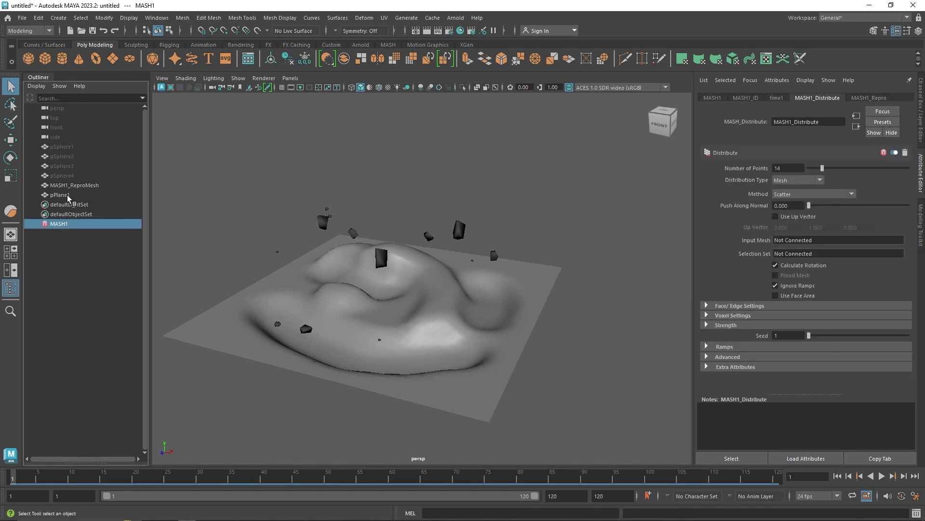
{"action": "middle_click_drag", "start_coordinate": [813, 247], "coordinate": [815, 244]}
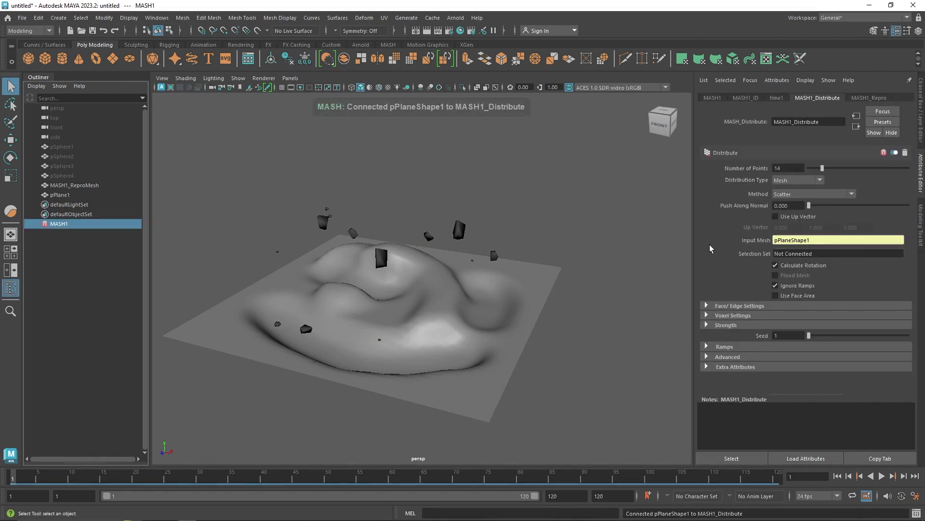
- Disconnect the sculpted plane from the Distribute node's Input Mesh and delete the plane from the scene
{"action": "key", "text": "ctrl+z"}
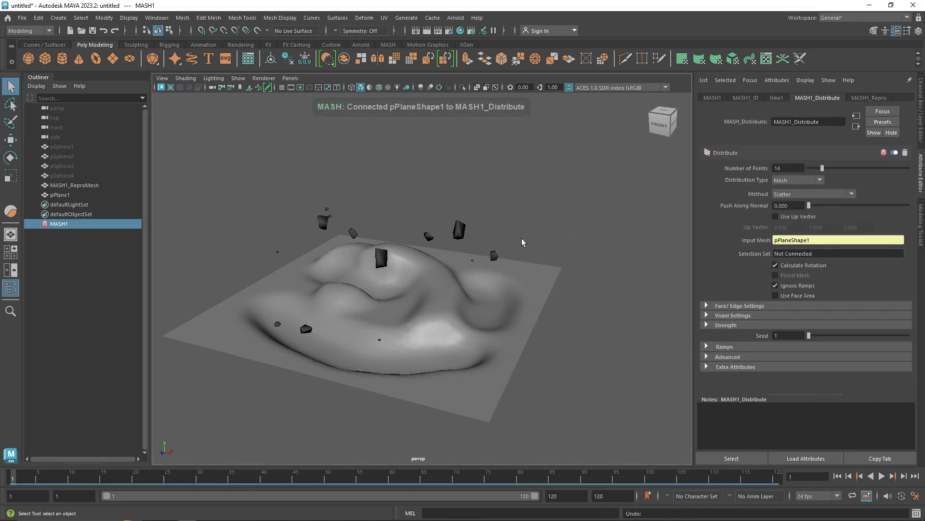
{"action": "right_click", "coordinate": [784, 243]}
{"action": "left_click", "coordinate": [810, 258]}
{"action": "left_click", "coordinate": [455, 382]}
{"action": "key", "text": "Delete"}
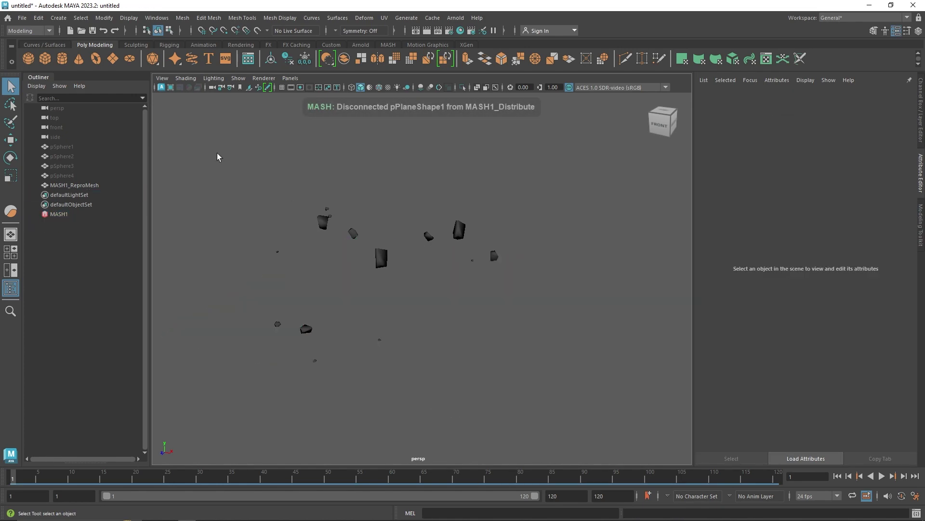
- Create a new polygon plane, scale it uniformly to about 30.9, and reduce its subdivisions to a single face
{"action": "left_click", "coordinate": [114, 59]}
{"action": "key", "text": "r"}
{"action": "left_click_drag", "start_coordinate": [390, 298], "coordinate": [611, 330]}
{"action": "left_click", "coordinate": [922, 103]}
{"action": "left_click", "coordinate": [814, 207]}
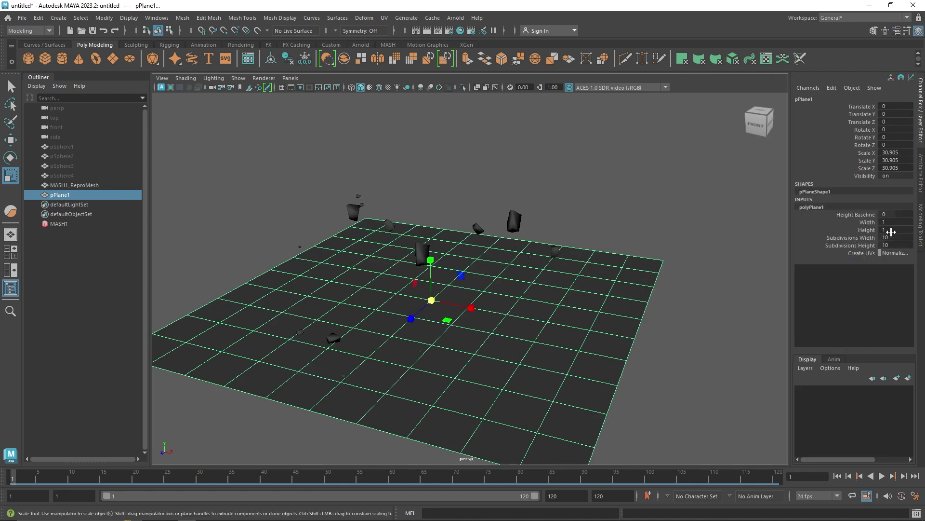
{"action": "left_click", "coordinate": [600, 214]}
{"action": "left_click", "coordinate": [600, 281]}
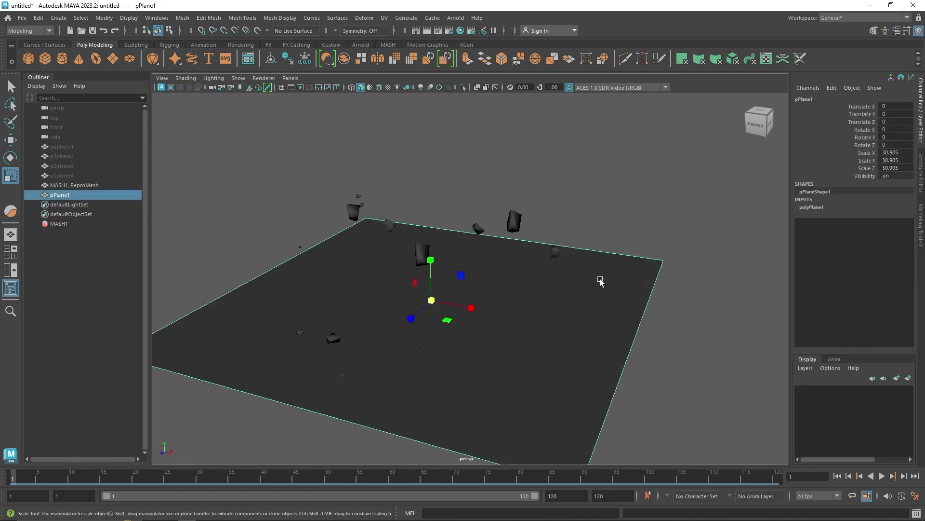
- Connect the new flat pPlane1 as the Input Mesh of the MASH1 Distribute node
{"action": "left_click", "coordinate": [81, 224]}
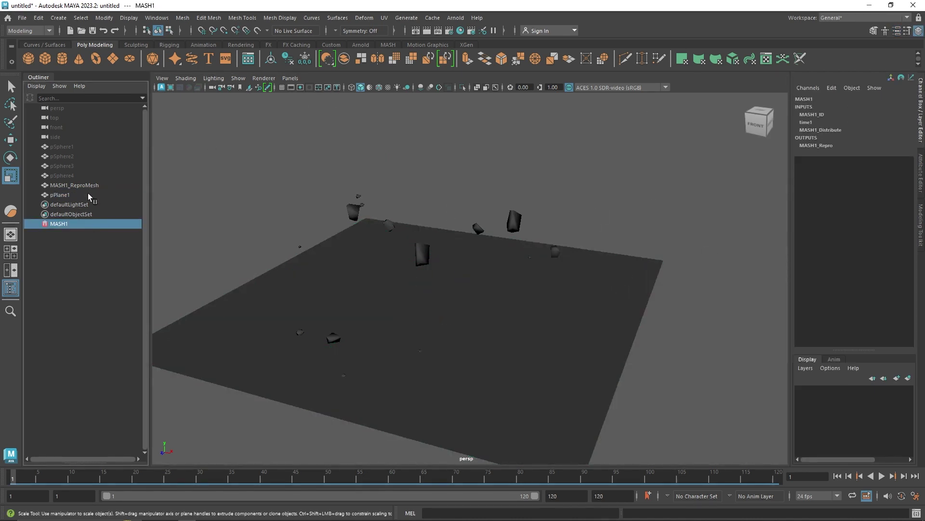
{"action": "left_click", "coordinate": [922, 221]}
{"action": "key", "text": "ctrl+a"}
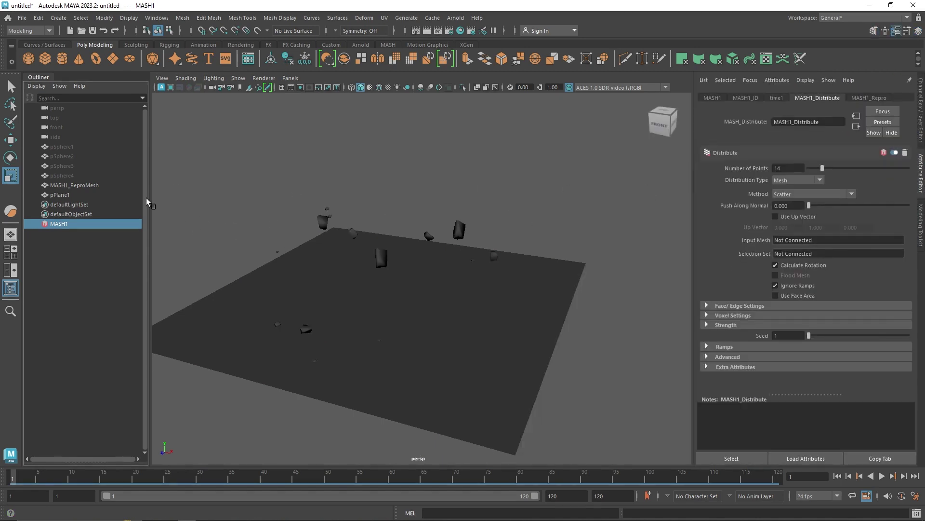
{"action": "left_click_drag", "start_coordinate": [50, 193], "coordinate": [151, 194]}
{"action": "middle_click_drag", "start_coordinate": [818, 243], "coordinate": [817, 240]}
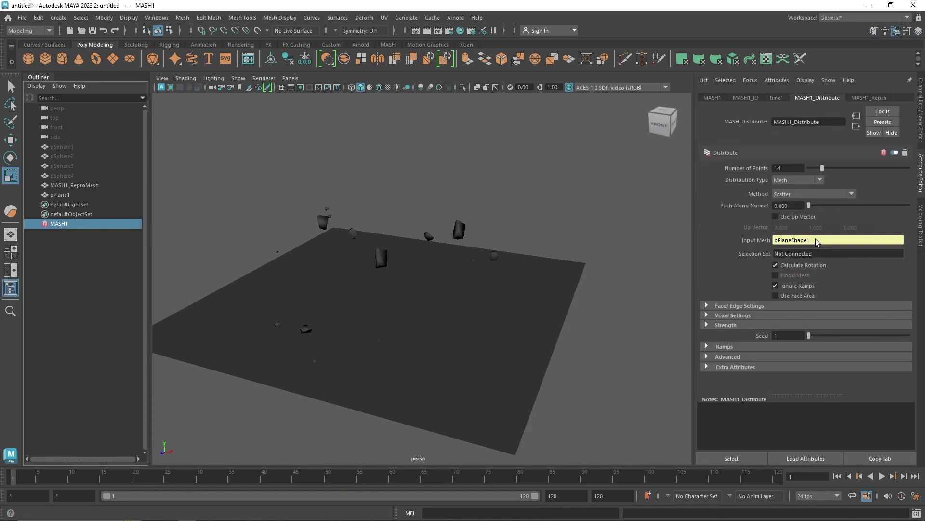
{"action": "left_click_drag", "start_coordinate": [528, 278], "coordinate": [453, 292], "text": "alt"}
{"action": "scroll", "coordinate": [453, 292], "scroll_direction": "up", "scroll_amount": 1}
{"action": "scroll", "coordinate": [453, 293], "scroll_direction": "down", "scroll_amount": 2}
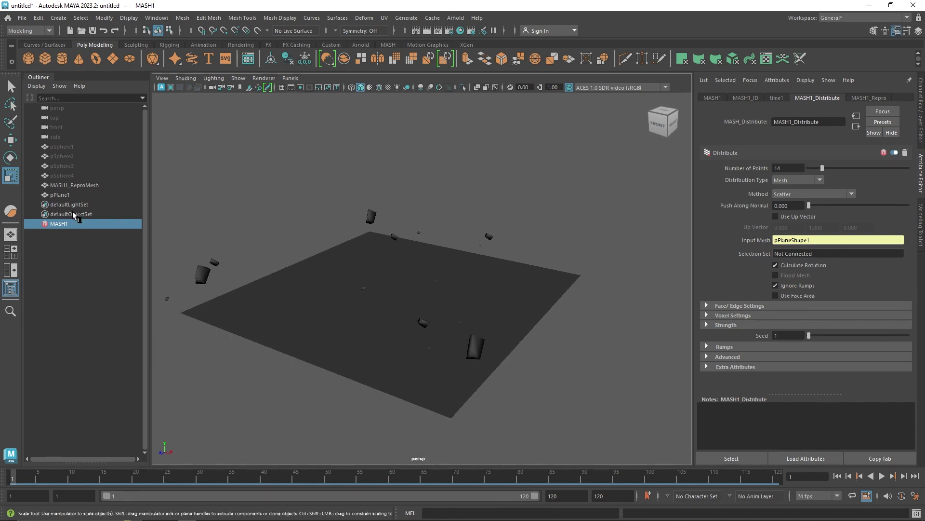
- Increase the MASH1 Distribute node's Number of Points to 100
{"action": "left_click", "coordinate": [72, 185]}
{"action": "left_click", "coordinate": [72, 224]}
{"action": "left_click", "coordinate": [797, 98]}
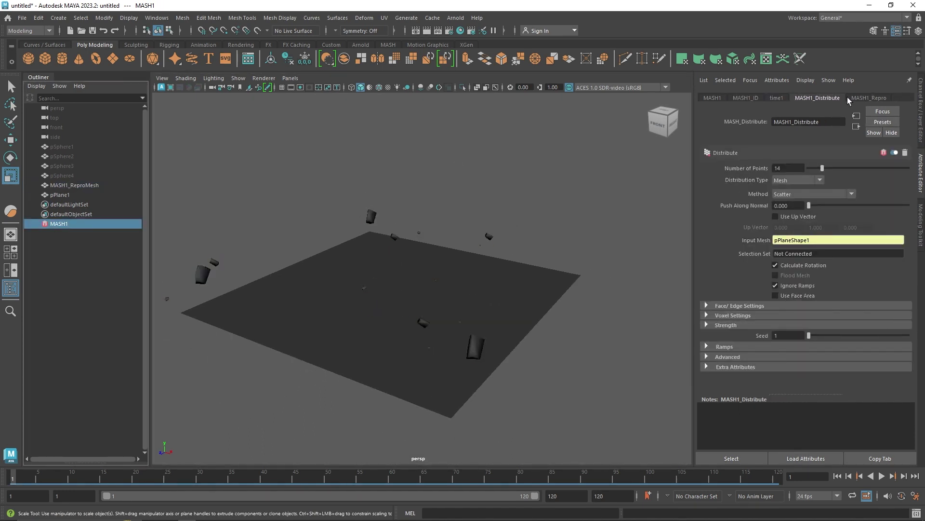
{"action": "left_click", "coordinate": [867, 99]}
{"action": "left_click", "coordinate": [777, 99]}
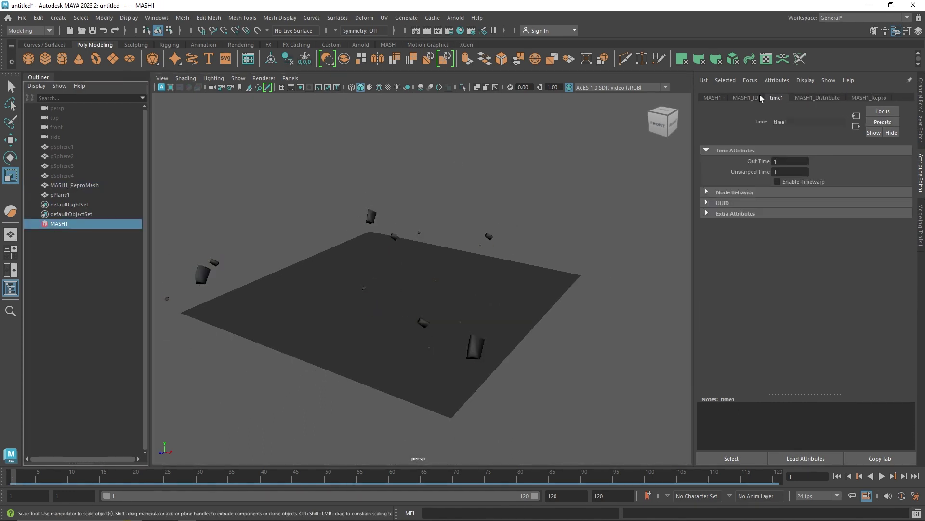
{"action": "left_click", "coordinate": [747, 98]}
{"action": "left_click", "coordinate": [814, 99]}
{"action": "left_click", "coordinate": [863, 98]}
{"action": "left_click", "coordinate": [820, 98]}
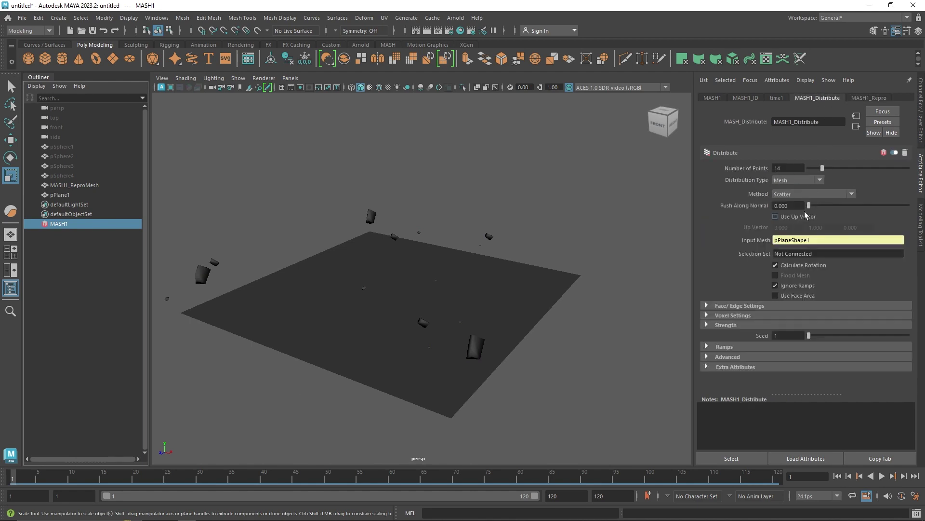
{"action": "left_click_drag", "start_coordinate": [822, 171], "coordinate": [922, 180]}
{"action": "left_click_drag", "start_coordinate": [530, 206], "coordinate": [491, 208], "text": "alt"}
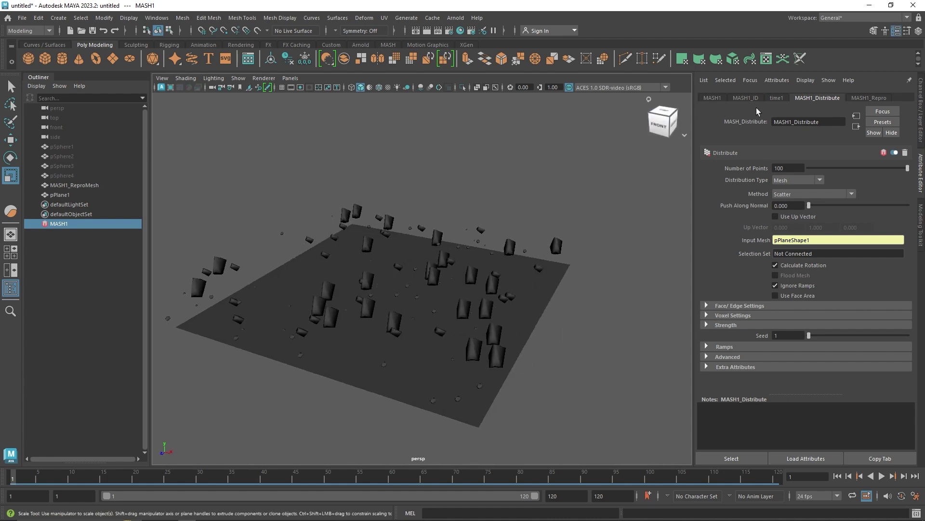
- Add an Offset node to the MASH1 network and set its Y Offset Position to -3.6
{"action": "left_click", "coordinate": [746, 97]}
{"action": "left_click", "coordinate": [713, 97]}
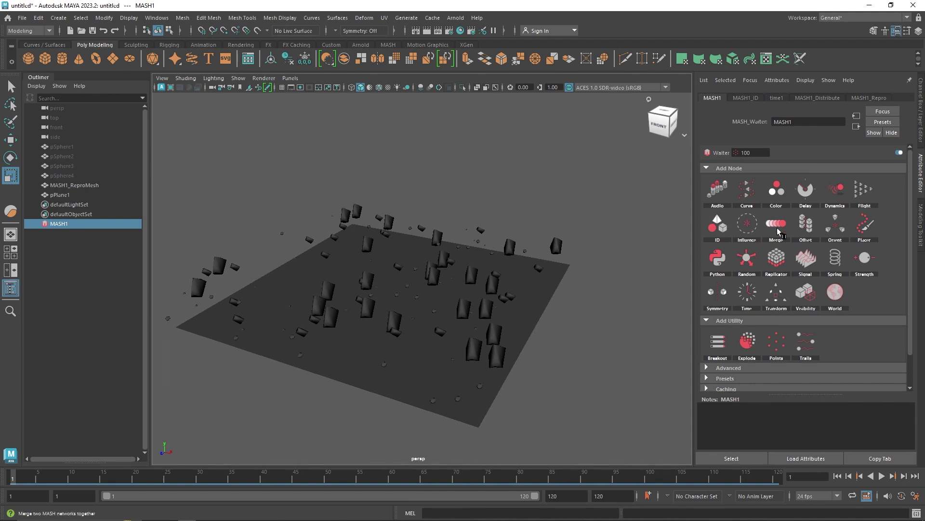
{"action": "left_click", "coordinate": [804, 225]}
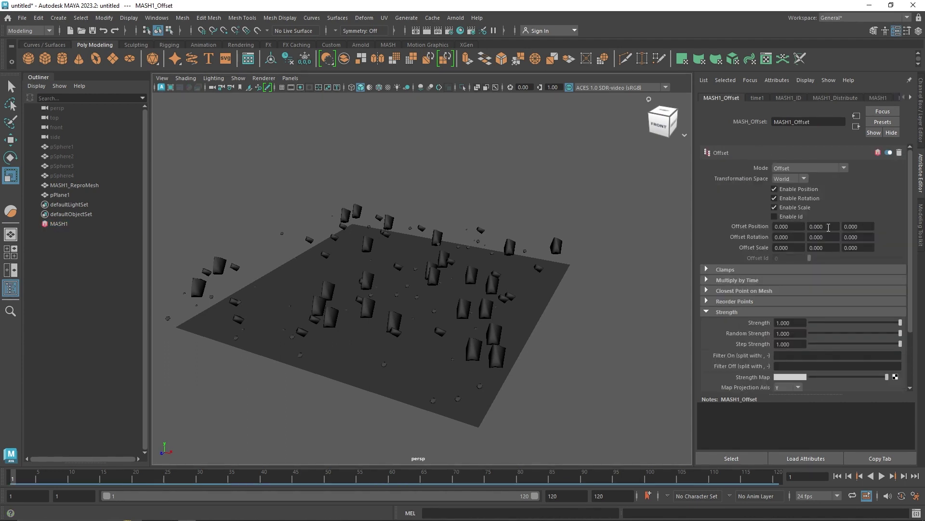
{"action": "left_click_drag", "start_coordinate": [829, 227], "coordinate": [812, 227], "text": "ctrl"}
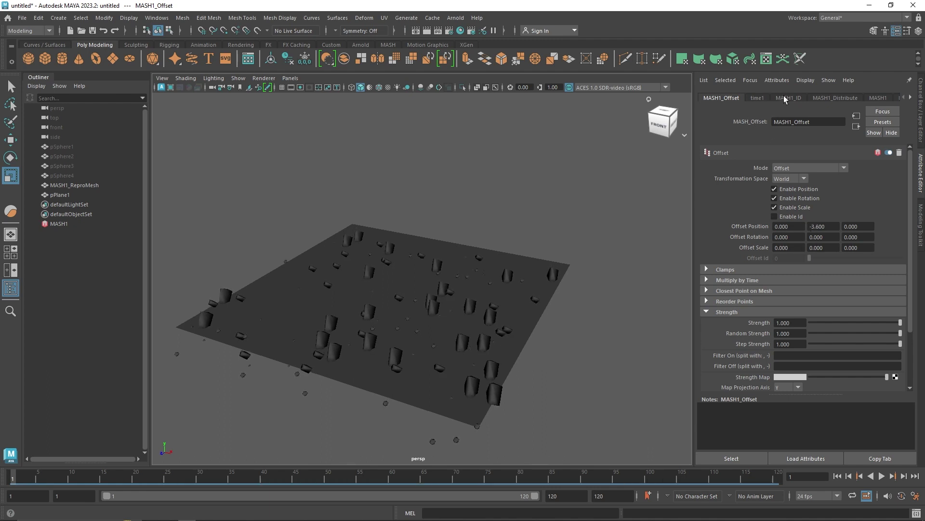
- Add a Random node with zero position variation and rotation of about 46.4 in X, 28.4 in Y and 56.8 in Z
{"action": "left_click", "coordinate": [807, 101]}
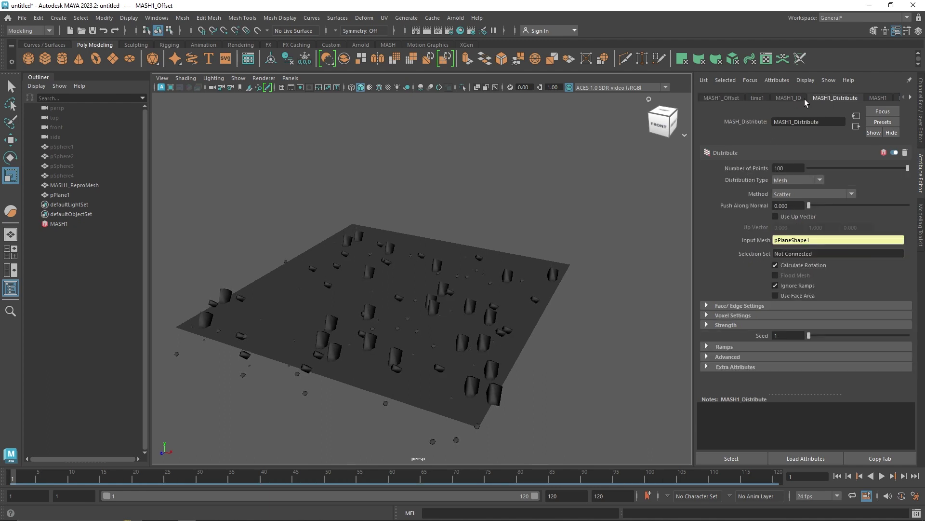
{"action": "left_click", "coordinate": [834, 100]}
{"action": "left_click", "coordinate": [876, 97]}
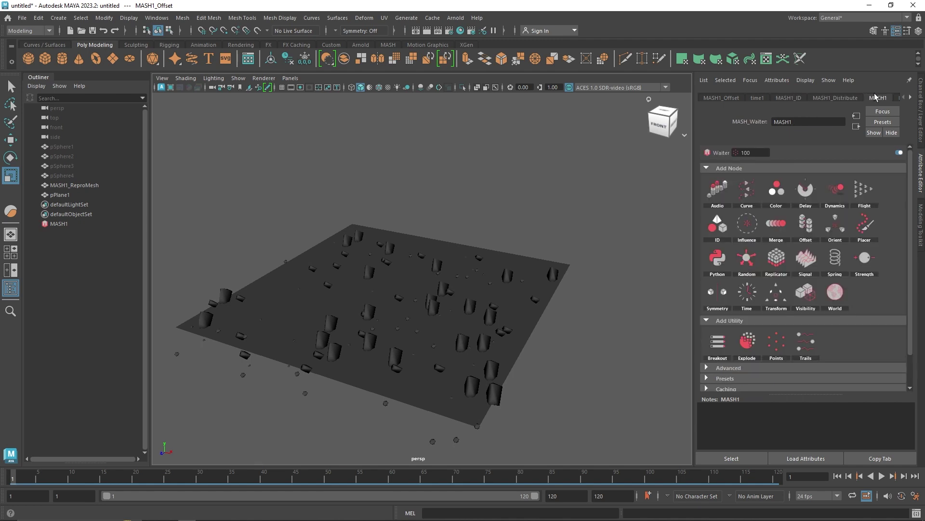
{"action": "left_click", "coordinate": [763, 270]}
{"action": "left_click_drag", "start_coordinate": [810, 212], "coordinate": [884, 201]}
{"action": "left_click_drag", "start_coordinate": [818, 179], "coordinate": [804, 191]}
{"action": "left_click_drag", "start_coordinate": [596, 245], "coordinate": [539, 257], "text": "alt"}
{"action": "left_click_drag", "start_coordinate": [820, 222], "coordinate": [838, 221]}
{"action": "left_click_drag", "start_coordinate": [836, 210], "coordinate": [824, 211]}
{"action": "left_click_drag", "start_coordinate": [826, 201], "coordinate": [833, 201]}
{"action": "left_click_drag", "start_coordinate": [476, 272], "coordinate": [355, 278], "text": "alt"}
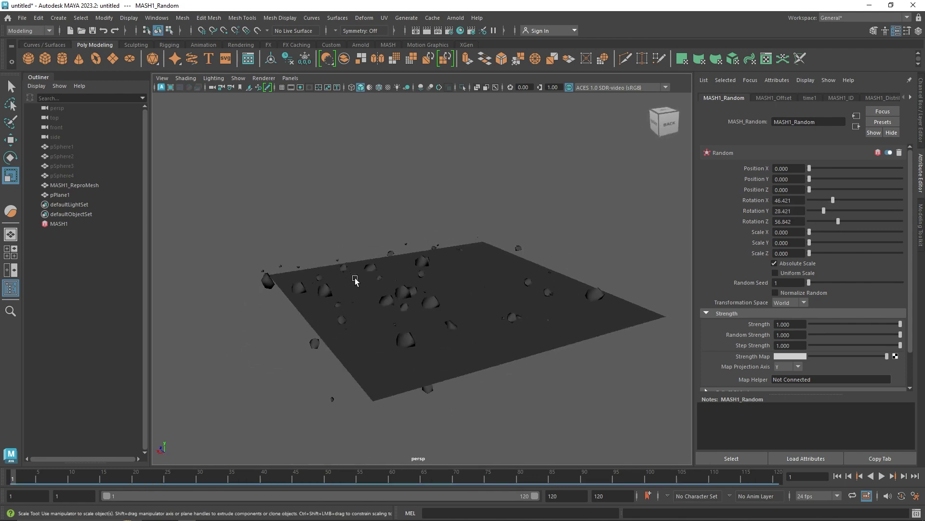
- Harden the edges of the scattered rock mesh to give the rocks faceted shading
{"action": "right_click_drag", "start_coordinate": [355, 278], "coordinate": [446, 316], "text": "alt"}
{"action": "left_click_drag", "start_coordinate": [446, 316], "coordinate": [404, 292], "text": "alt"}
{"action": "left_click", "coordinate": [404, 292]}
{"action": "right_click_drag", "start_coordinate": [406, 204], "coordinate": [552, 260], "text": "shift"}
{"action": "left_click", "coordinate": [522, 237]}
{"action": "left_click_drag", "start_coordinate": [522, 238], "coordinate": [487, 252], "text": "alt"}
- Increase the MASH1 Distribute node's Number of Points to 200
{"action": "left_click", "coordinate": [77, 223]}
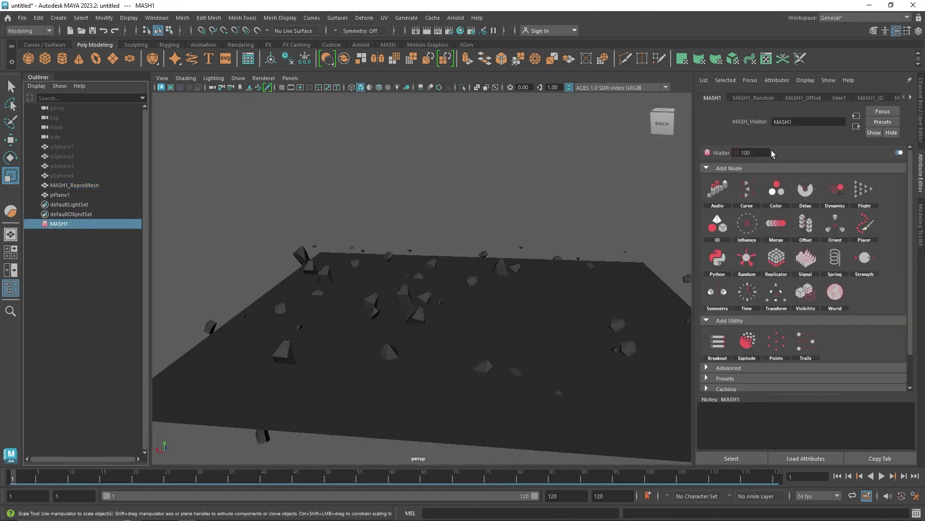
{"action": "left_click", "coordinate": [777, 98]}
{"action": "left_click", "coordinate": [870, 98]}
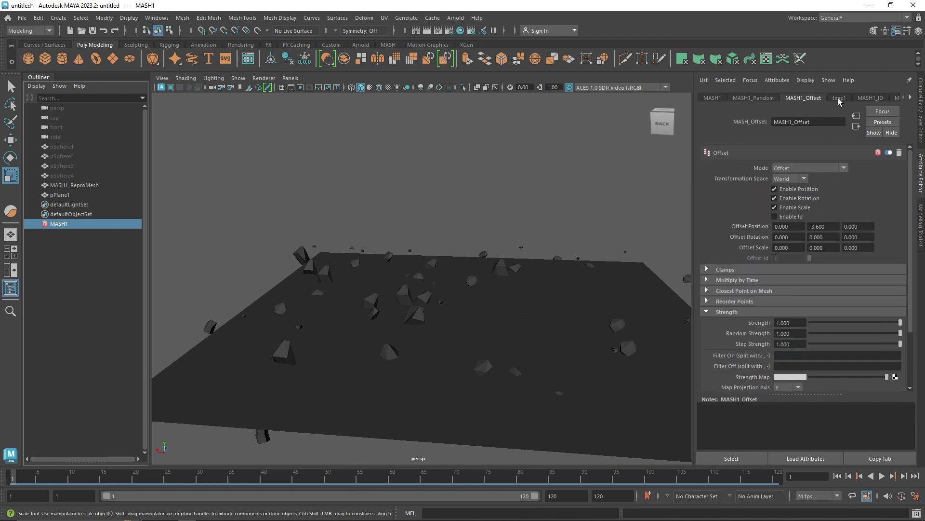
{"action": "left_click", "coordinate": [897, 97]}
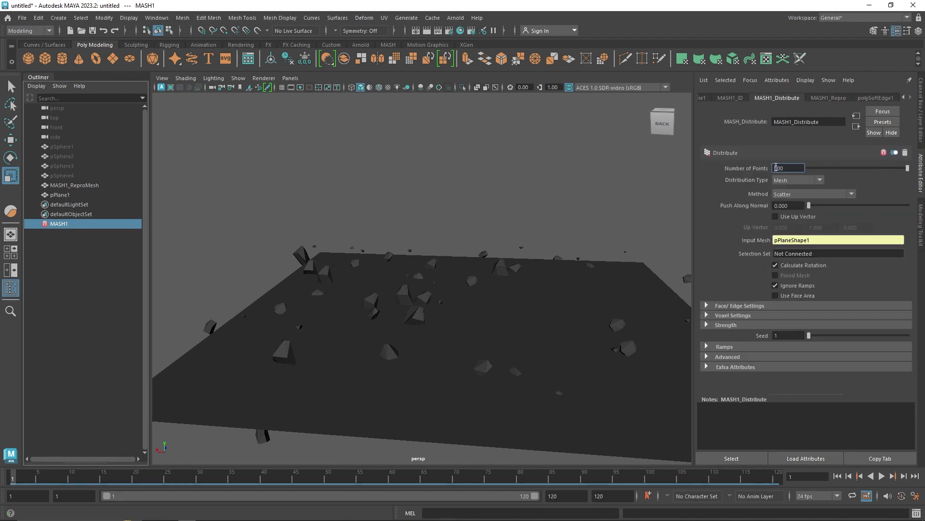
{"action": "left_click_drag", "start_coordinate": [530, 241], "coordinate": [434, 247], "text": "alt"}
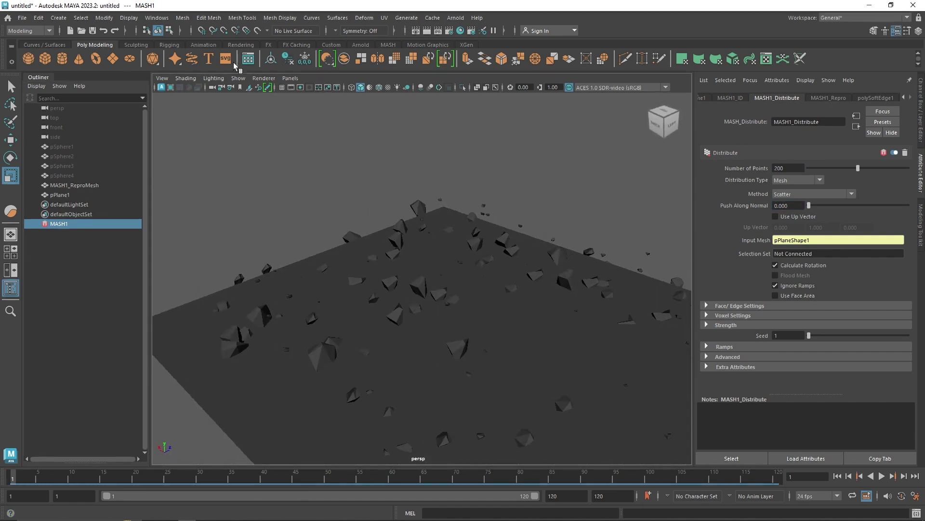
- Choose the Wax sculpting tool for the ground plane pPlane1 and set its subdivisions to 60 in both width and height
{"action": "left_click", "coordinate": [136, 44]}
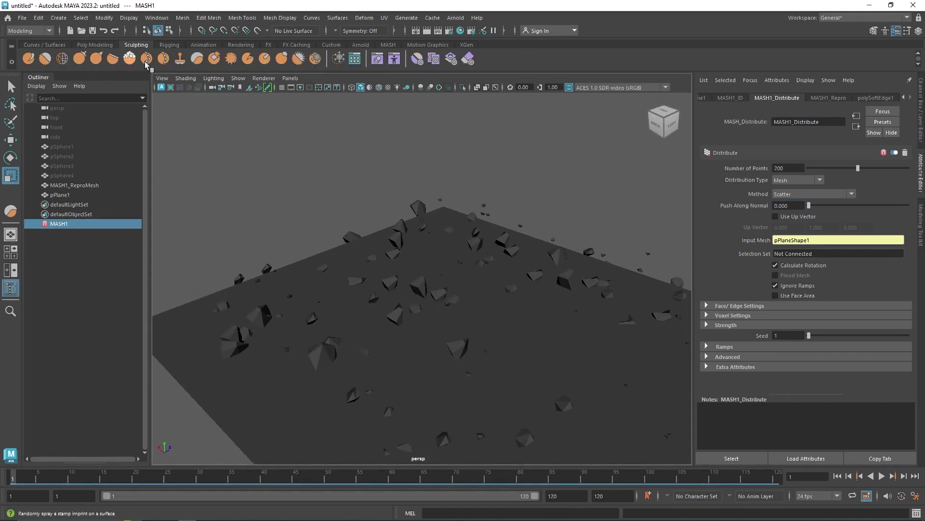
{"action": "left_click", "coordinate": [198, 60]}
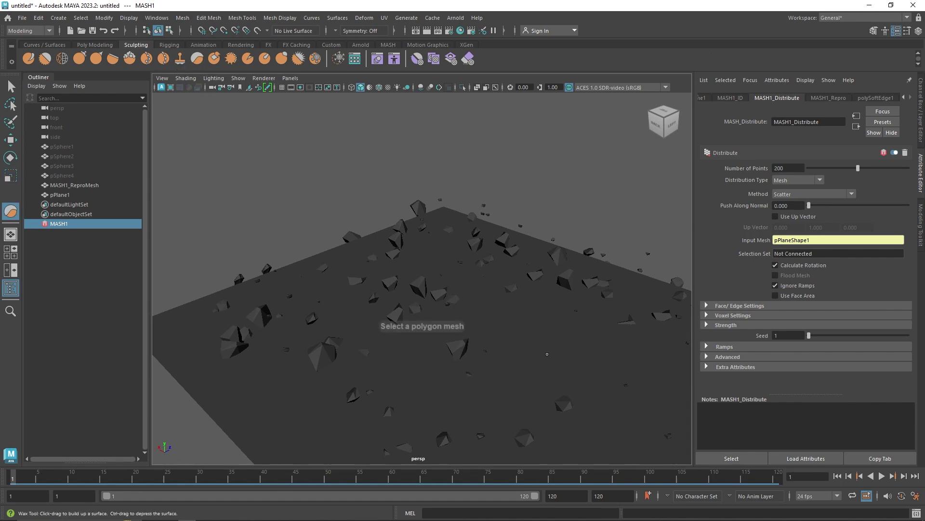
{"action": "left_click", "coordinate": [59, 195]}
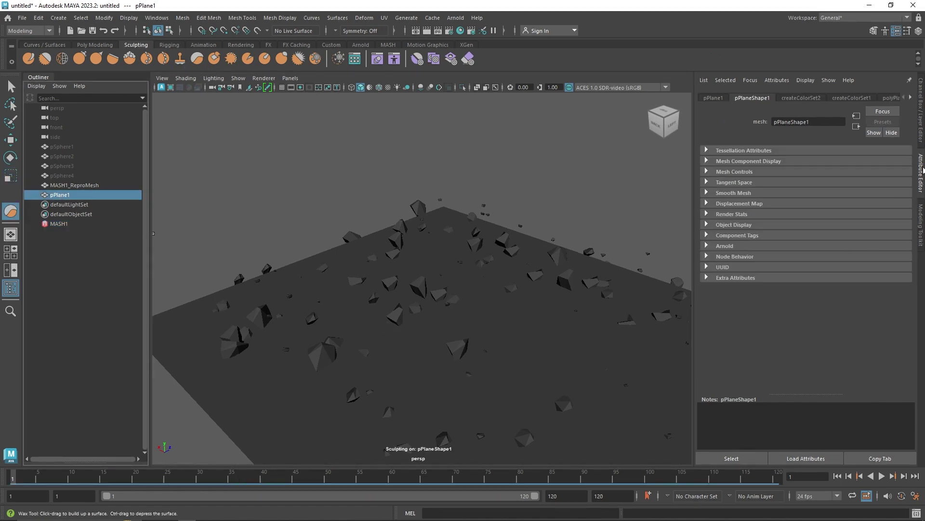
{"action": "left_click", "coordinate": [921, 117]}
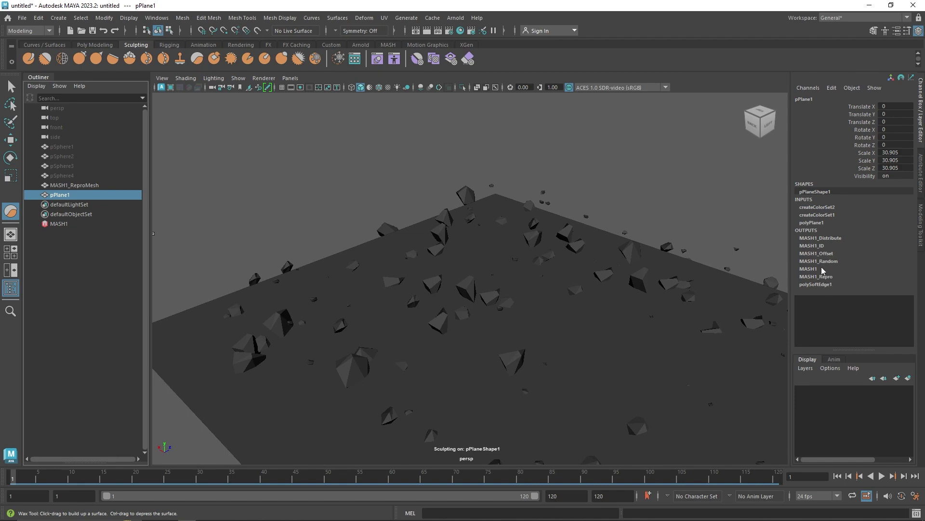
{"action": "left_click", "coordinate": [814, 222]}
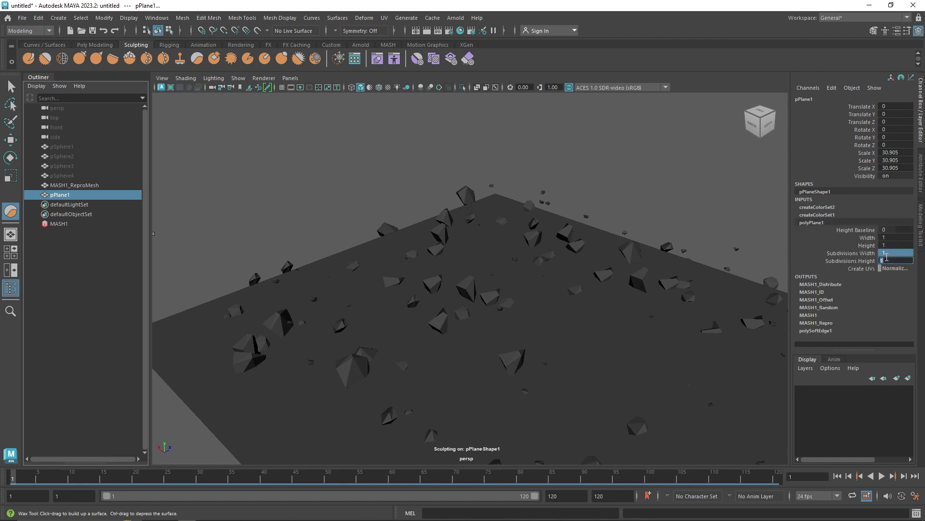
{"action": "type", "text": "60"}
{"action": "key", "text": "Return"}
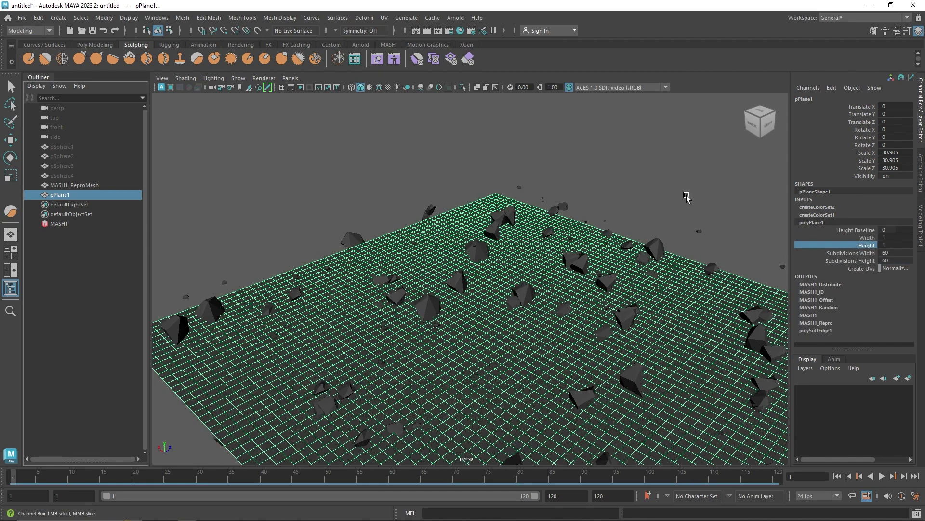
- Sculpt winding hills and ridges across the ground plane with the Wax tool, then return to object selection with nothing selected
{"action": "scroll", "coordinate": [462, 333], "scroll_direction": "down", "scroll_amount": 5}
{"action": "mouse_move", "coordinate": [505, 325]}
{"action": "left_mouse_down"}
{"action": "mouse_move", "coordinate": [499, 291]}
{"action": "mouse_move", "coordinate": [605, 315]}
{"action": "mouse_move", "coordinate": [468, 325]}
{"action": "left_mouse_up"}
{"action": "mouse_move", "coordinate": [392, 361]}
{"action": "left_mouse_down", "text": "alt"}
{"action": "mouse_move", "coordinate": [487, 331]}
{"action": "mouse_move", "coordinate": [642, 332]}
{"action": "mouse_move", "coordinate": [642, 371]}
{"action": "left_mouse_up", "text": "alt"}
{"action": "left_click_drag", "start_coordinate": [643, 328], "coordinate": [637, 258]}
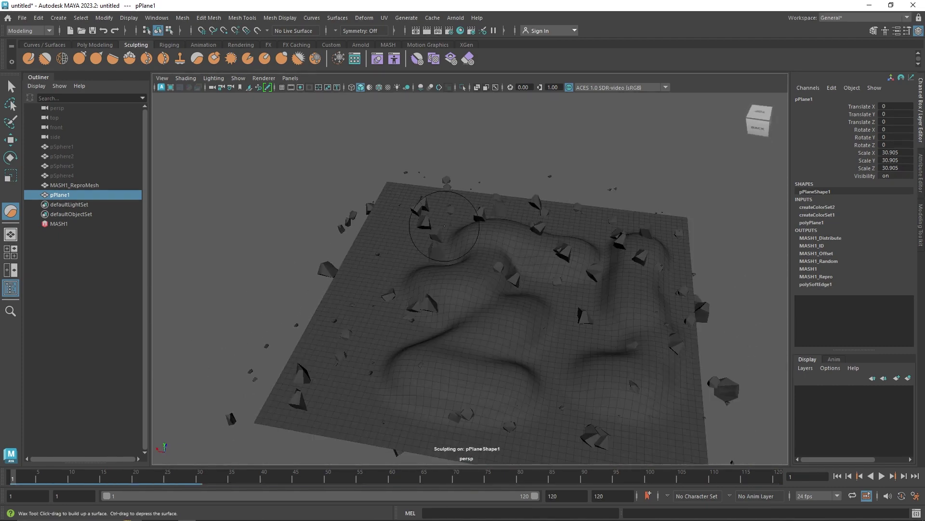
{"action": "left_click_drag", "start_coordinate": [428, 241], "coordinate": [400, 294]}
{"action": "left_click_drag", "start_coordinate": [477, 316], "coordinate": [582, 321]}
{"action": "mouse_move", "coordinate": [426, 357]}
{"action": "left_mouse_down"}
{"action": "mouse_move", "coordinate": [373, 361]}
{"action": "mouse_move", "coordinate": [395, 385]}
{"action": "left_mouse_up"}
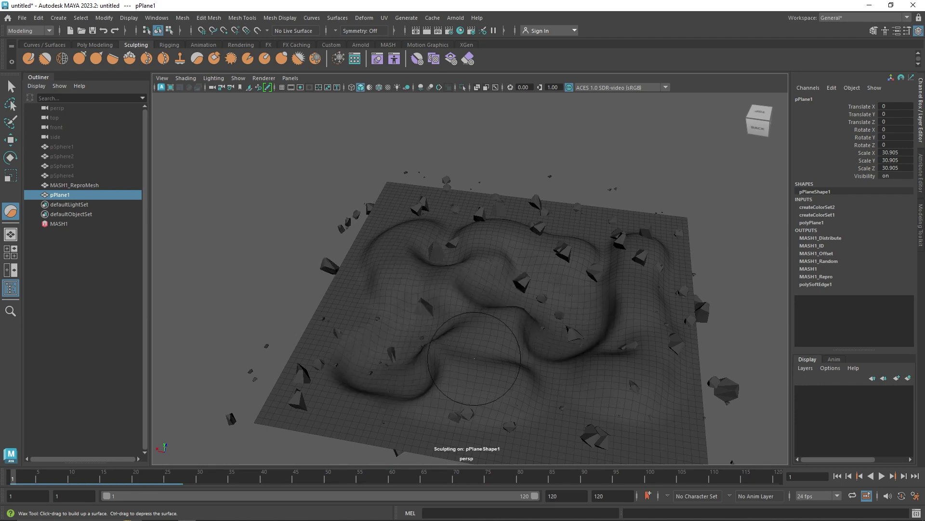
{"action": "mouse_move", "coordinate": [476, 357]}
{"action": "left_mouse_down", "text": "alt"}
{"action": "mouse_move", "coordinate": [603, 316]}
{"action": "mouse_move", "coordinate": [537, 291]}
{"action": "mouse_move", "coordinate": [489, 306]}
{"action": "left_mouse_up", "text": "alt"}
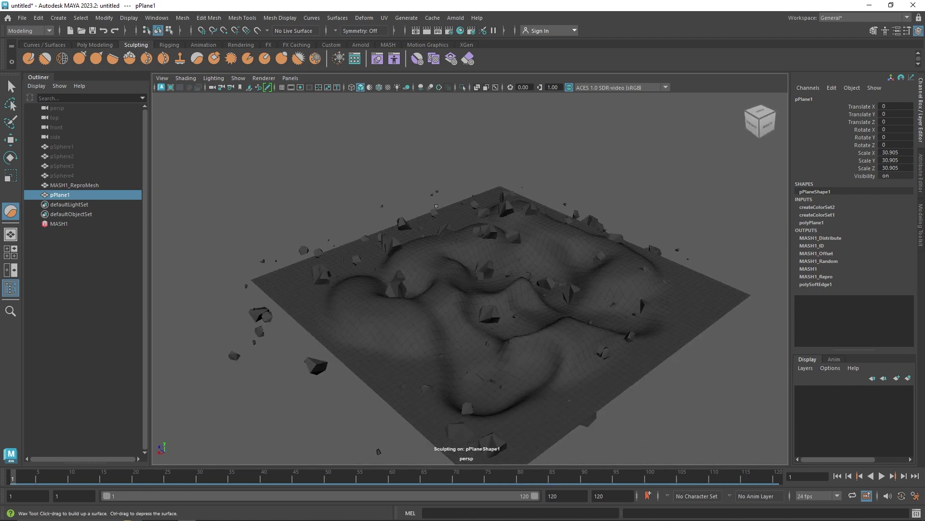
{"action": "left_click_drag", "start_coordinate": [453, 231], "coordinate": [499, 237]}
{"action": "left_click_drag", "start_coordinate": [595, 270], "coordinate": [465, 279], "text": "alt"}
{"action": "key", "text": "q"}
{"action": "right_click_drag", "start_coordinate": [436, 246], "coordinate": [568, 196]}
{"action": "left_click", "coordinate": [569, 196]}
- Select the MASH1 network and examine from several angles how the rocks sit on the sculpted terrain
{"action": "mouse_move", "coordinate": [579, 254]}
{"action": "left_mouse_down", "text": "alt"}
{"action": "mouse_move", "coordinate": [590, 261]}
{"action": "mouse_move", "coordinate": [337, 260]}
{"action": "mouse_move", "coordinate": [217, 240]}
{"action": "left_mouse_up", "text": "alt"}
{"action": "right_click_drag", "start_coordinate": [217, 239], "coordinate": [636, 329], "text": "alt"}
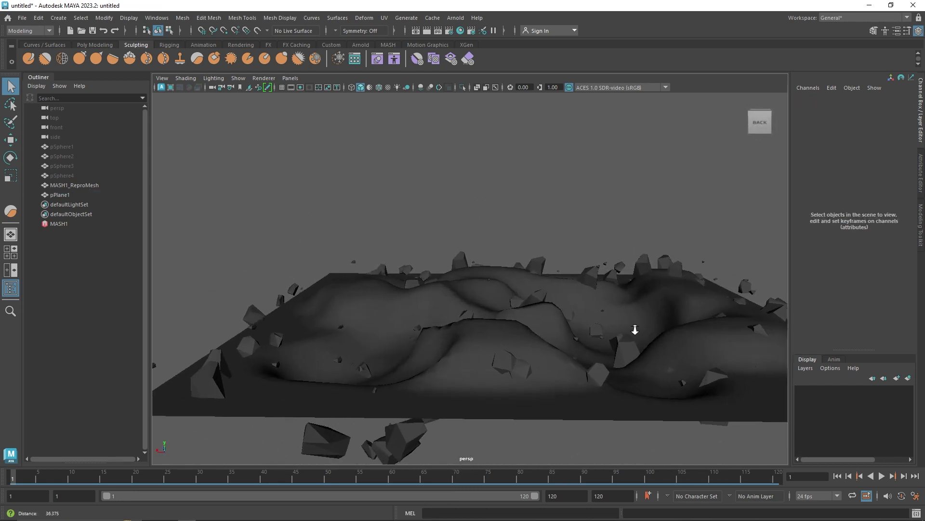
{"action": "mouse_move", "coordinate": [635, 329]}
{"action": "left_mouse_down", "text": "alt"}
{"action": "mouse_move", "coordinate": [540, 332]}
{"action": "mouse_move", "coordinate": [554, 309]}
{"action": "mouse_move", "coordinate": [440, 308]}
{"action": "mouse_move", "coordinate": [382, 296]}
{"action": "mouse_move", "coordinate": [325, 312]}
{"action": "mouse_move", "coordinate": [382, 308]}
{"action": "mouse_move", "coordinate": [366, 294]}
{"action": "left_mouse_up", "text": "alt"}
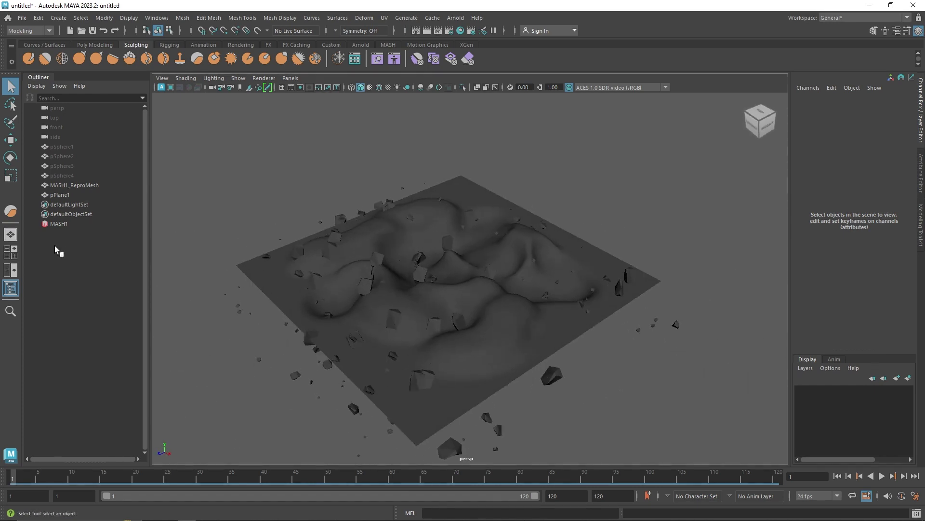
{"action": "left_click", "coordinate": [63, 224]}
{"action": "left_click_drag", "start_coordinate": [275, 256], "coordinate": [423, 262], "text": "alt"}
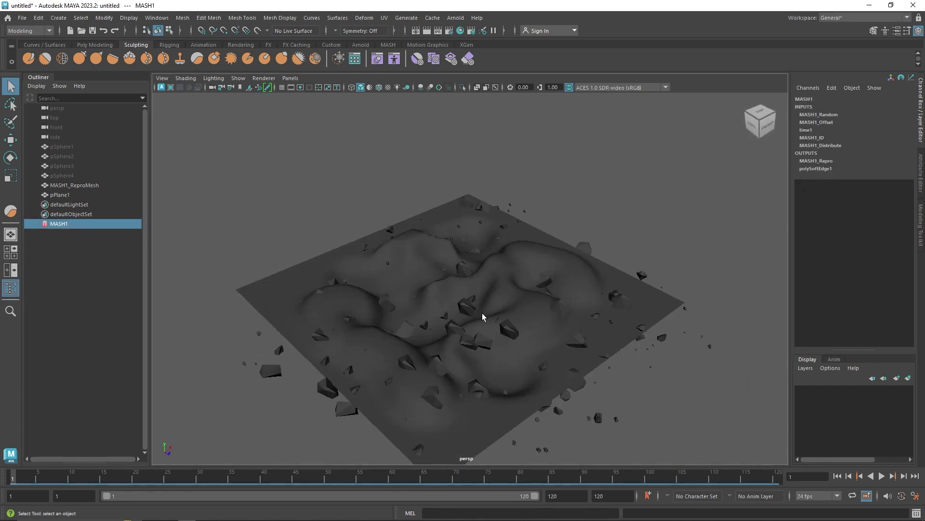
{"action": "scroll", "coordinate": [482, 314], "scroll_direction": "up", "scroll_amount": 6}
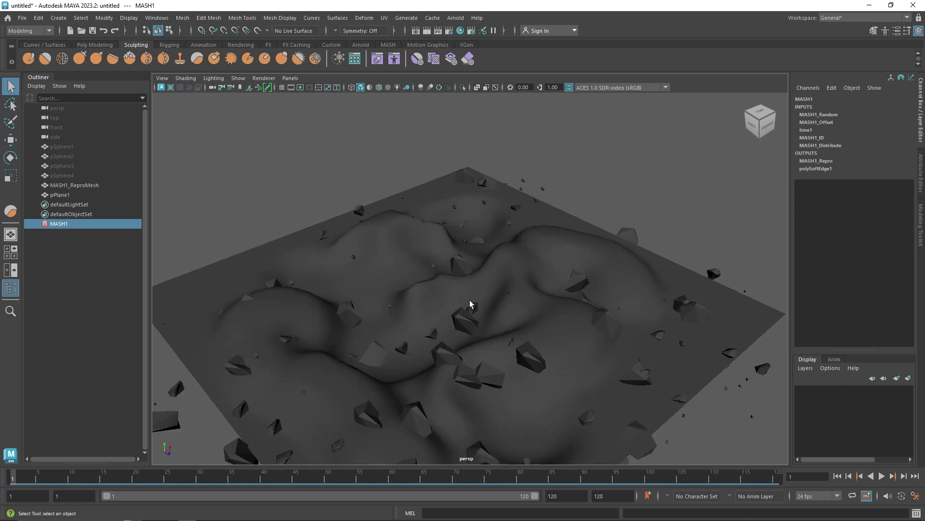
{"action": "mouse_move", "coordinate": [512, 265]}
{"action": "left_mouse_down", "text": "alt"}
{"action": "mouse_move", "coordinate": [246, 257]}
{"action": "mouse_move", "coordinate": [189, 140]}
{"action": "left_mouse_up", "text": "alt"}
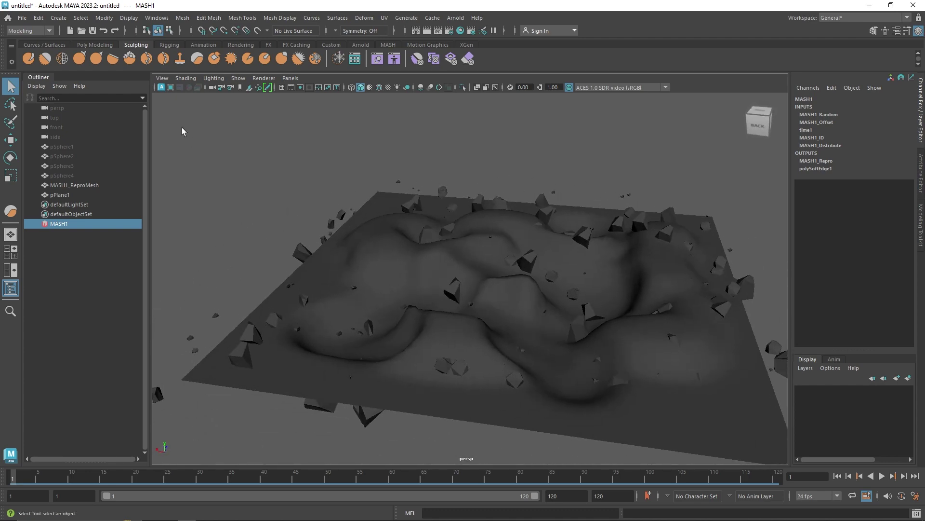
{"action": "mouse_move", "coordinate": [498, 238]}
{"action": "left_mouse_down", "text": "alt"}
{"action": "mouse_move", "coordinate": [568, 310]}
{"action": "mouse_move", "coordinate": [566, 322]}
{"action": "left_mouse_up", "text": "alt"}
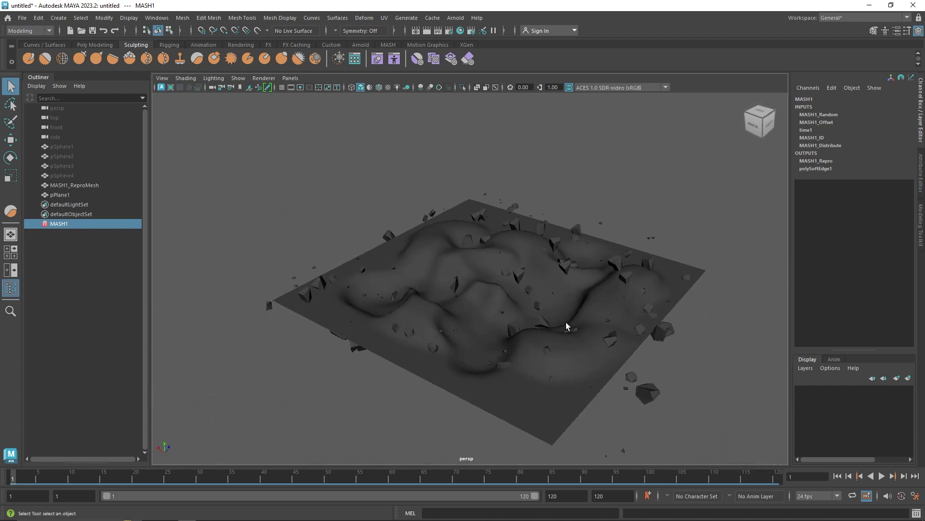